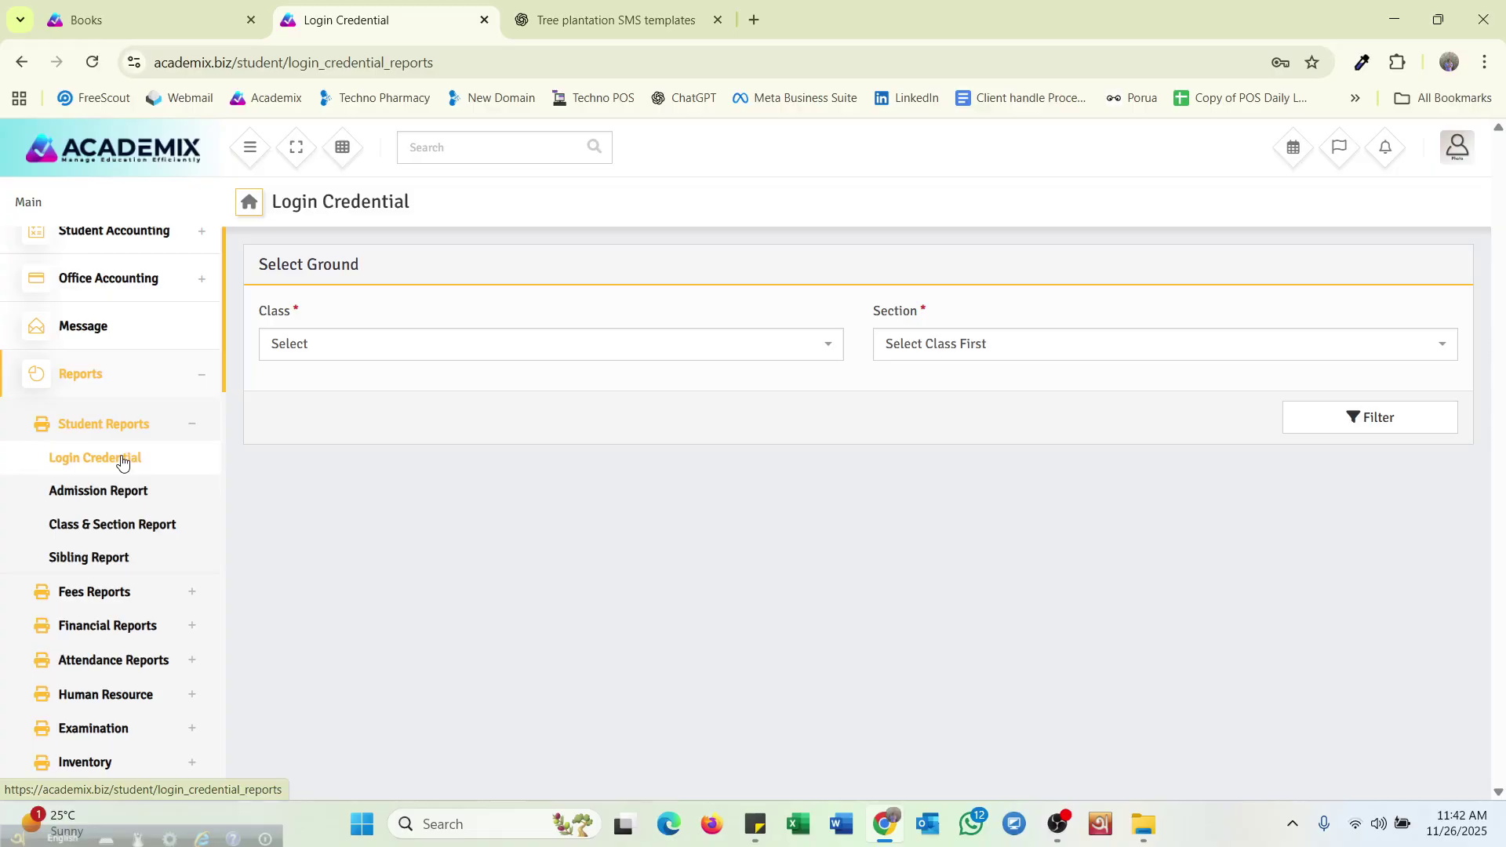
# Filter the login credential report for class Nine, section A
pyautogui.click(286, 350)
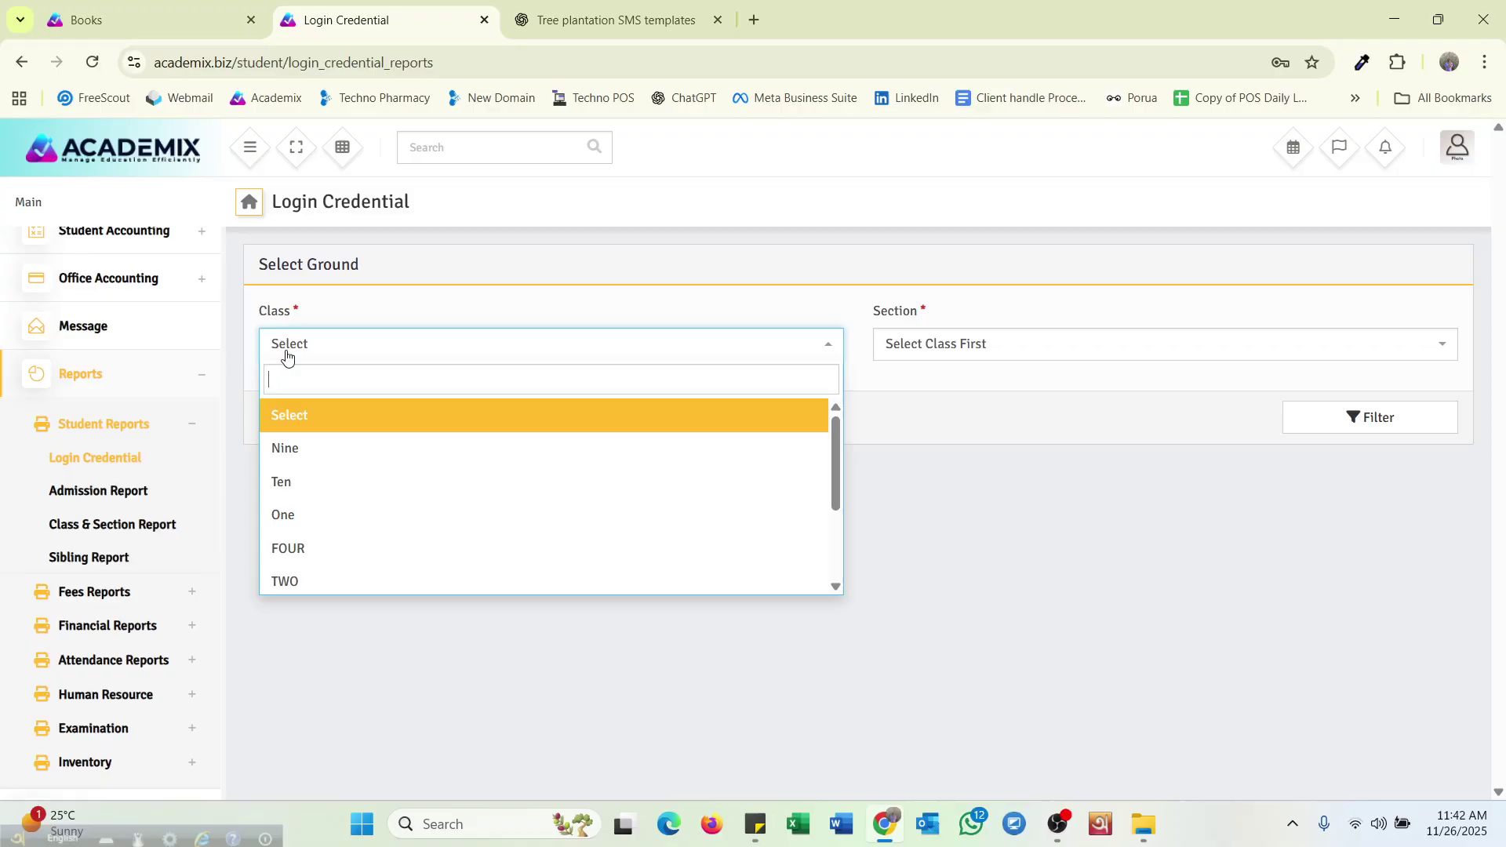
pyautogui.click(322, 457)
pyautogui.click(901, 343)
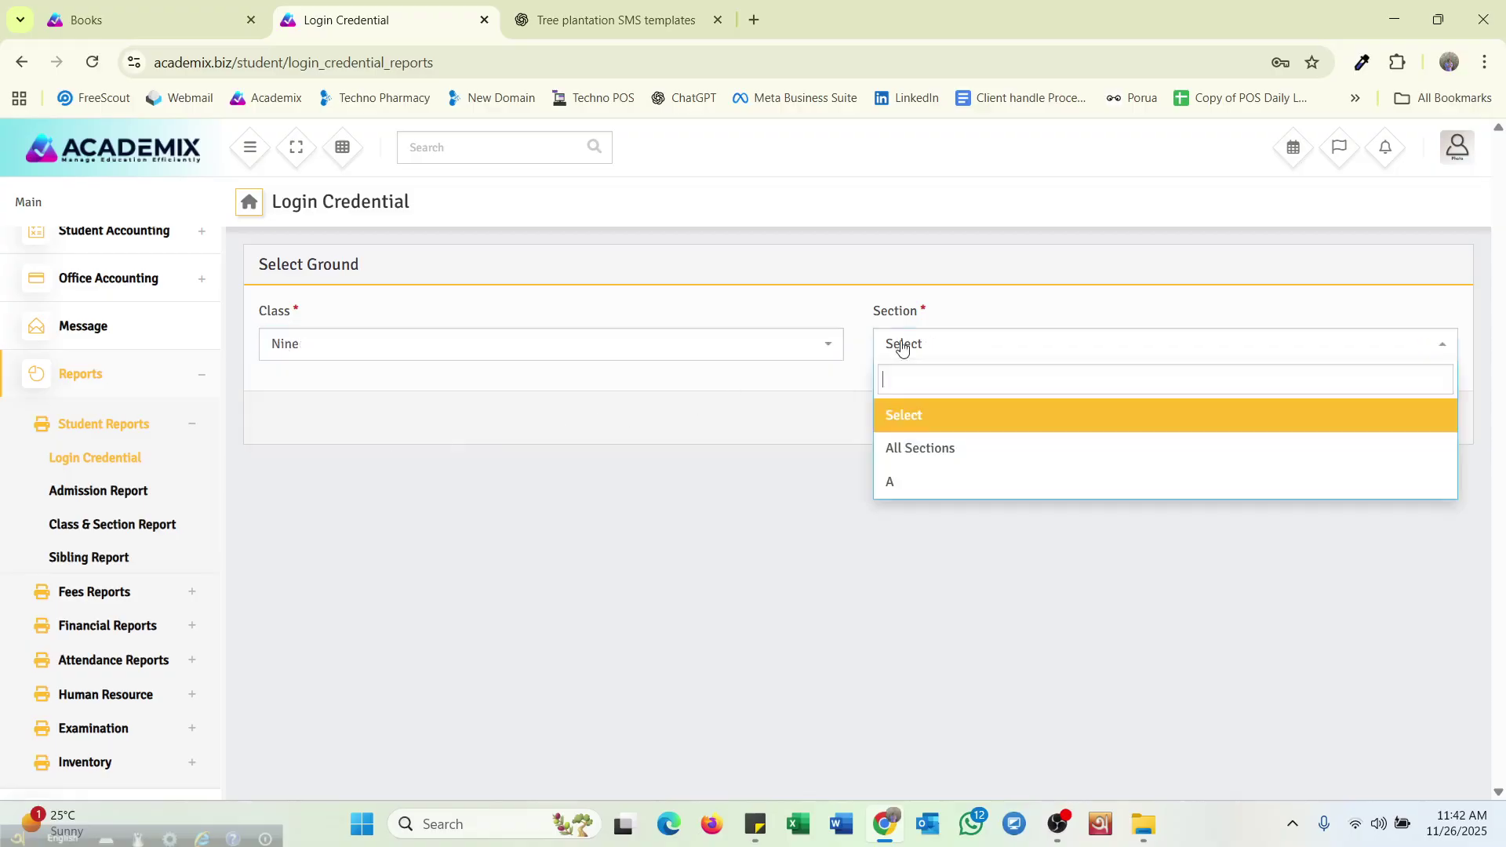
pyautogui.click(934, 480)
pyautogui.click(1326, 423)
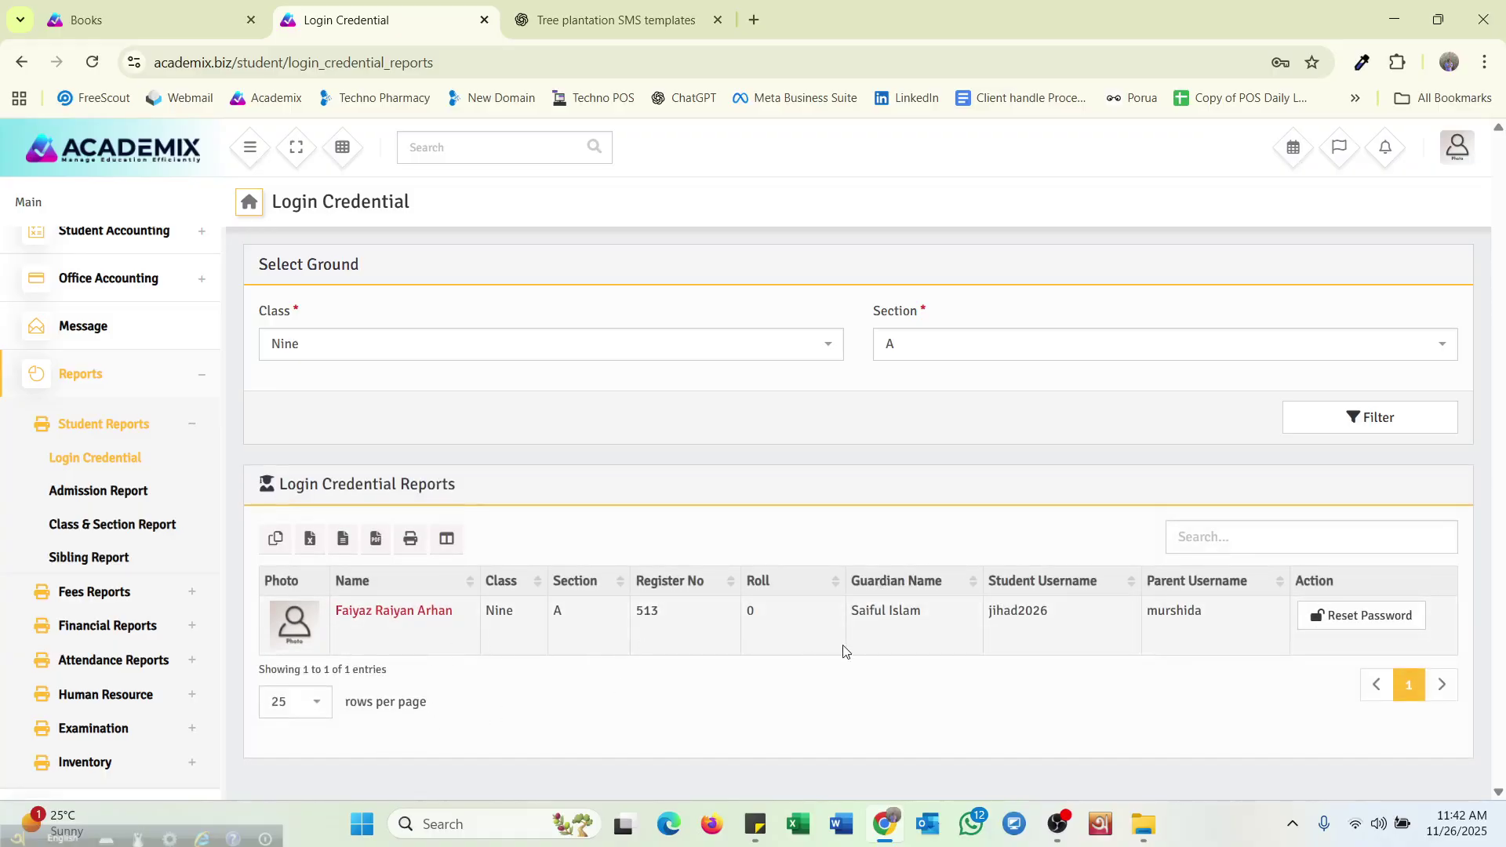
# View the student and parent password reset form for the listed student, then close it without changes
pyautogui.click(1326, 618)
pyautogui.scroll(-1, 724, 533)
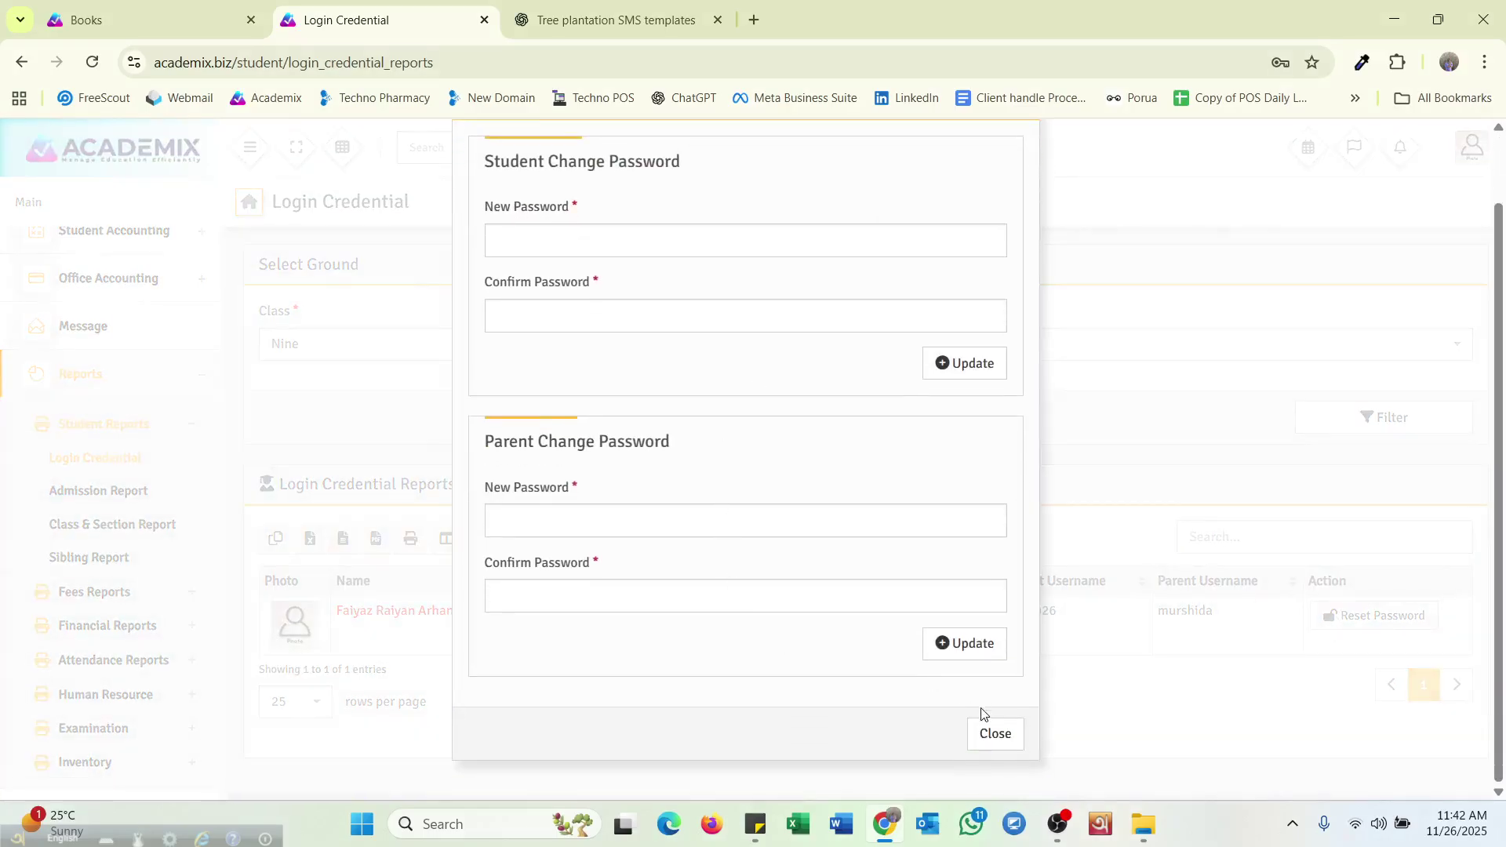
pyautogui.click(995, 734)
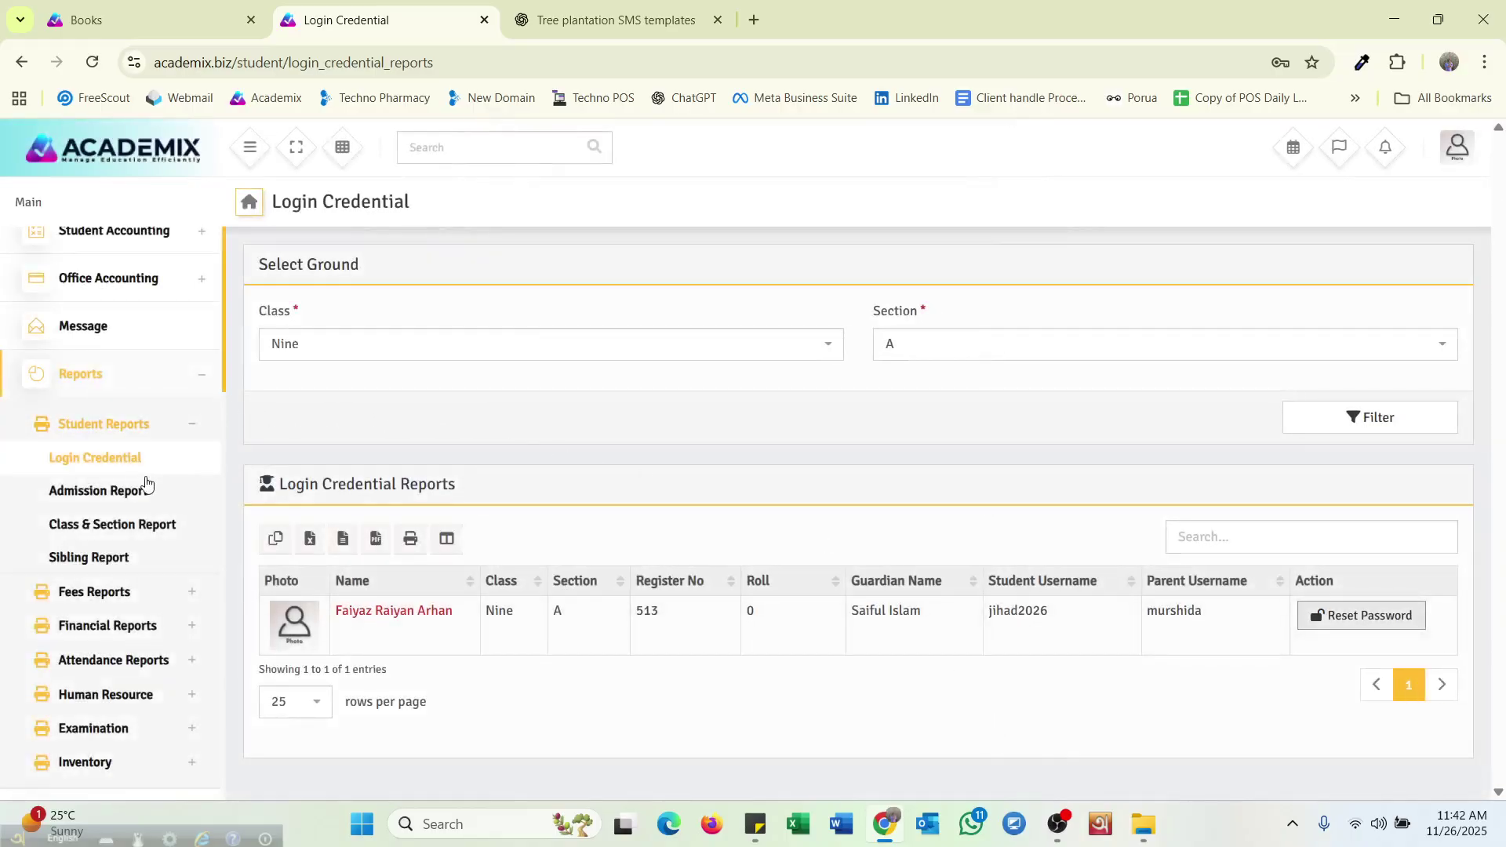
# Generate the Admission Report for class Nine, section A, with the date range set to This Year
pyautogui.click(146, 486)
pyautogui.click(349, 351)
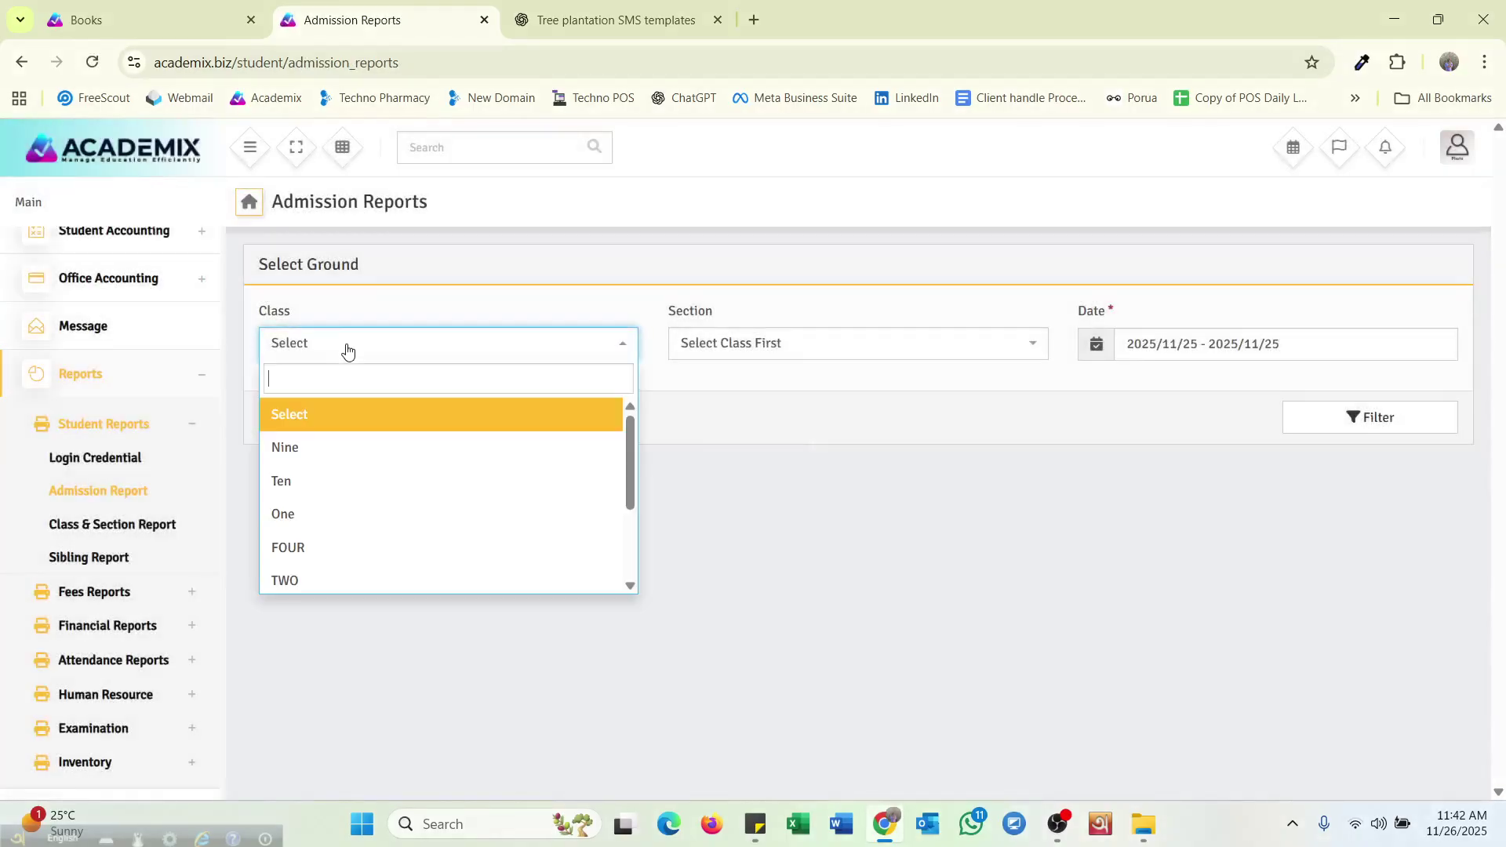
pyautogui.click(327, 451)
pyautogui.click(717, 345)
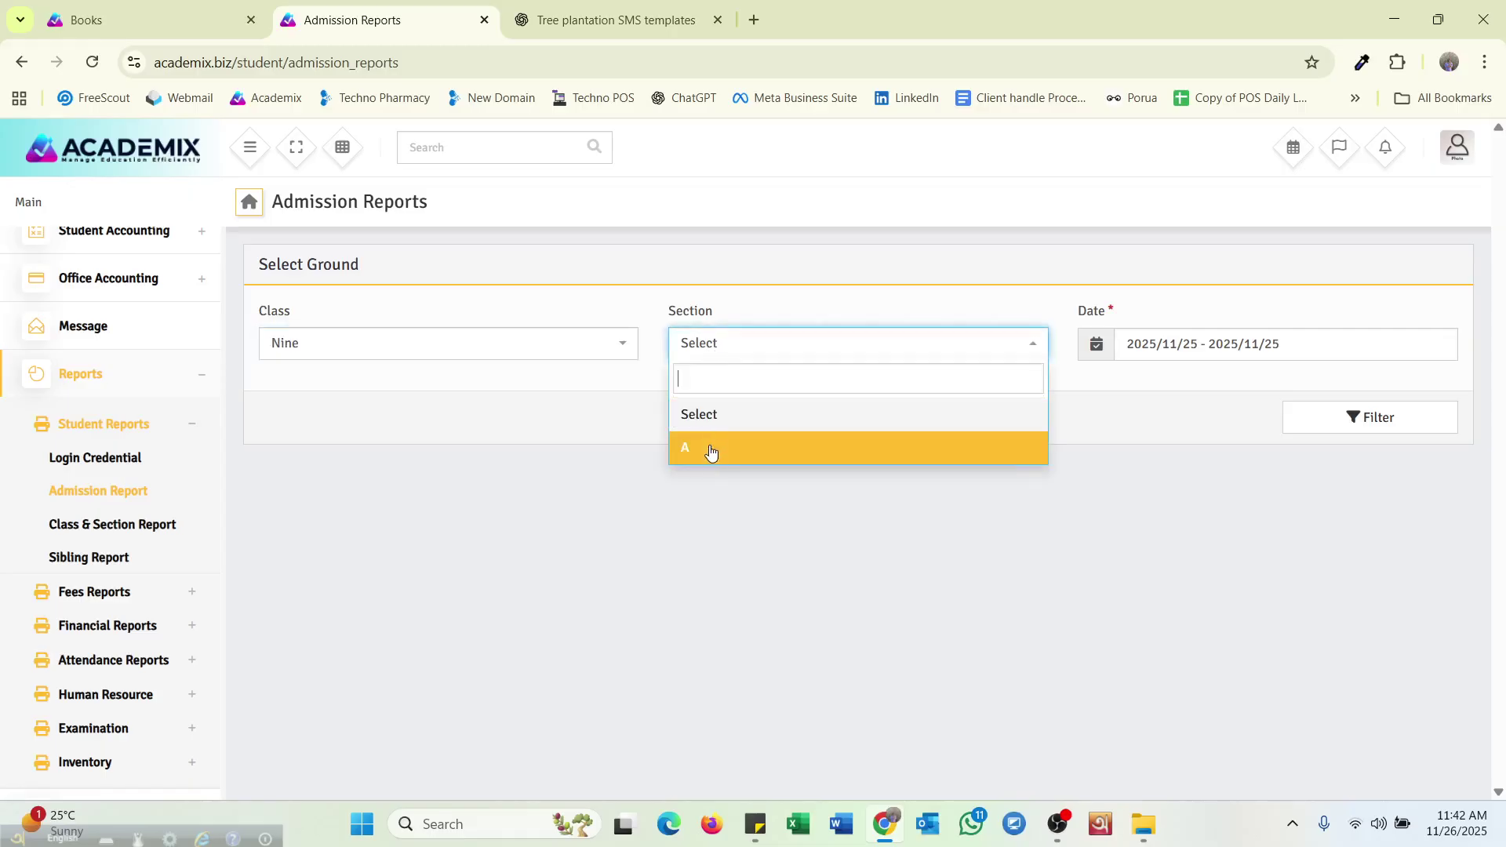
pyautogui.click(710, 452)
pyautogui.click(1287, 344)
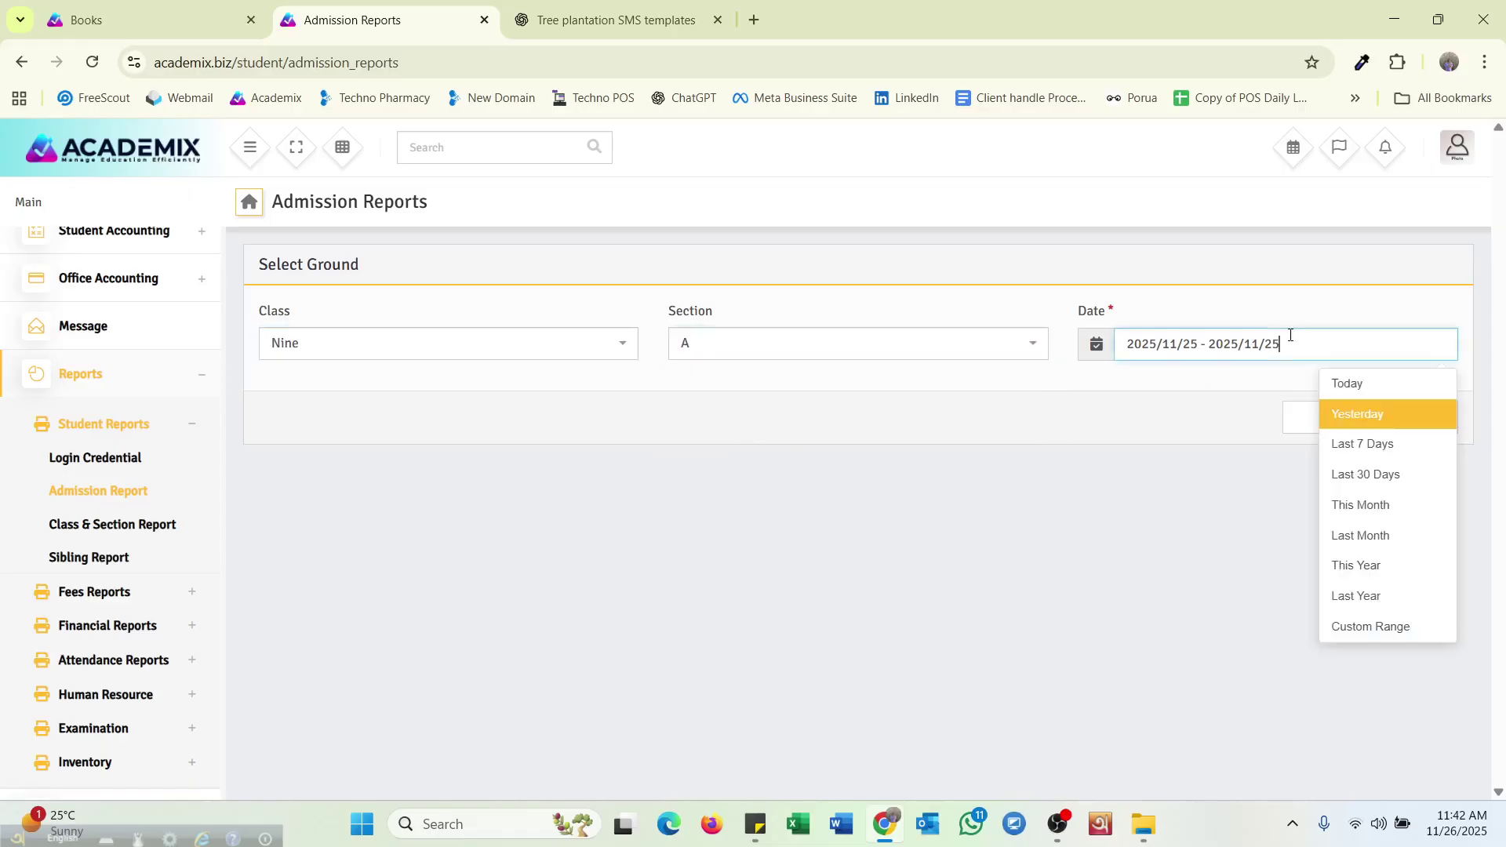
pyautogui.click(1345, 568)
pyautogui.click(1378, 416)
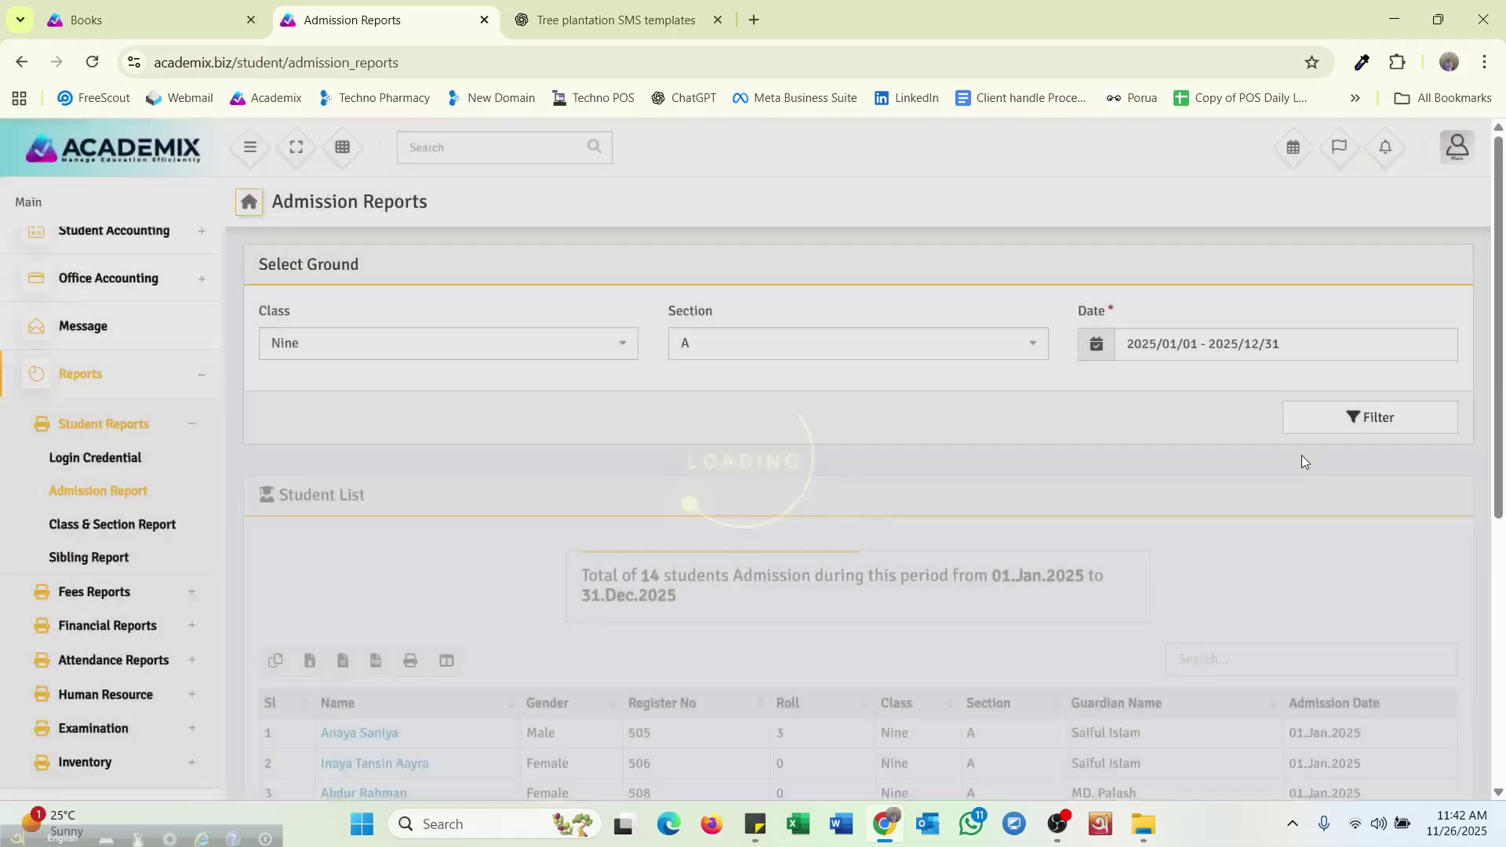
# Examine the admission report's student list and its export options
pyautogui.scroll(-2, 854, 579)
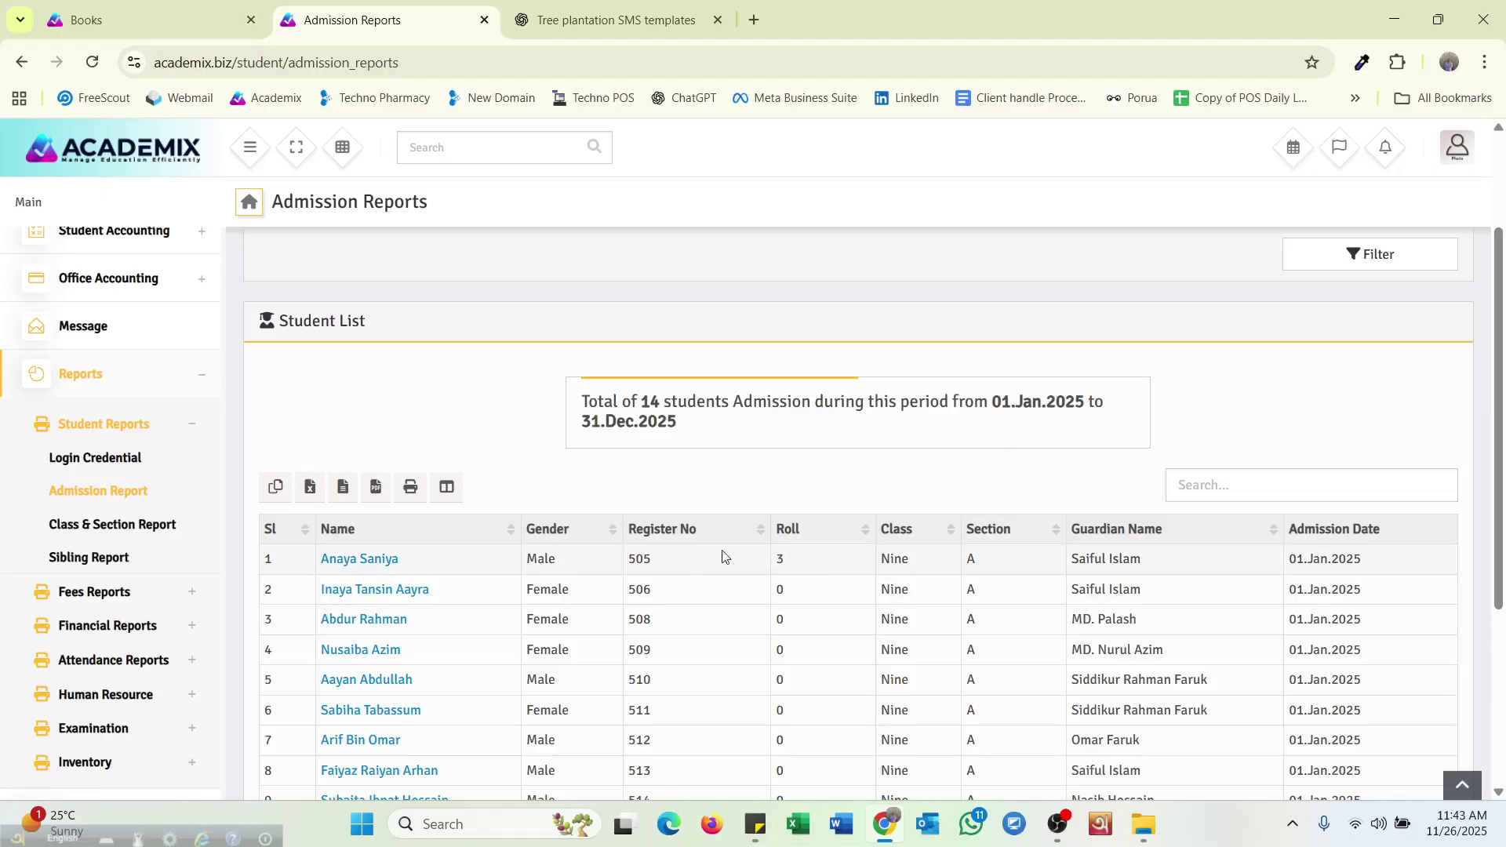
pyautogui.scroll(-4, 592, 602)
pyautogui.scroll(6, 759, 703)
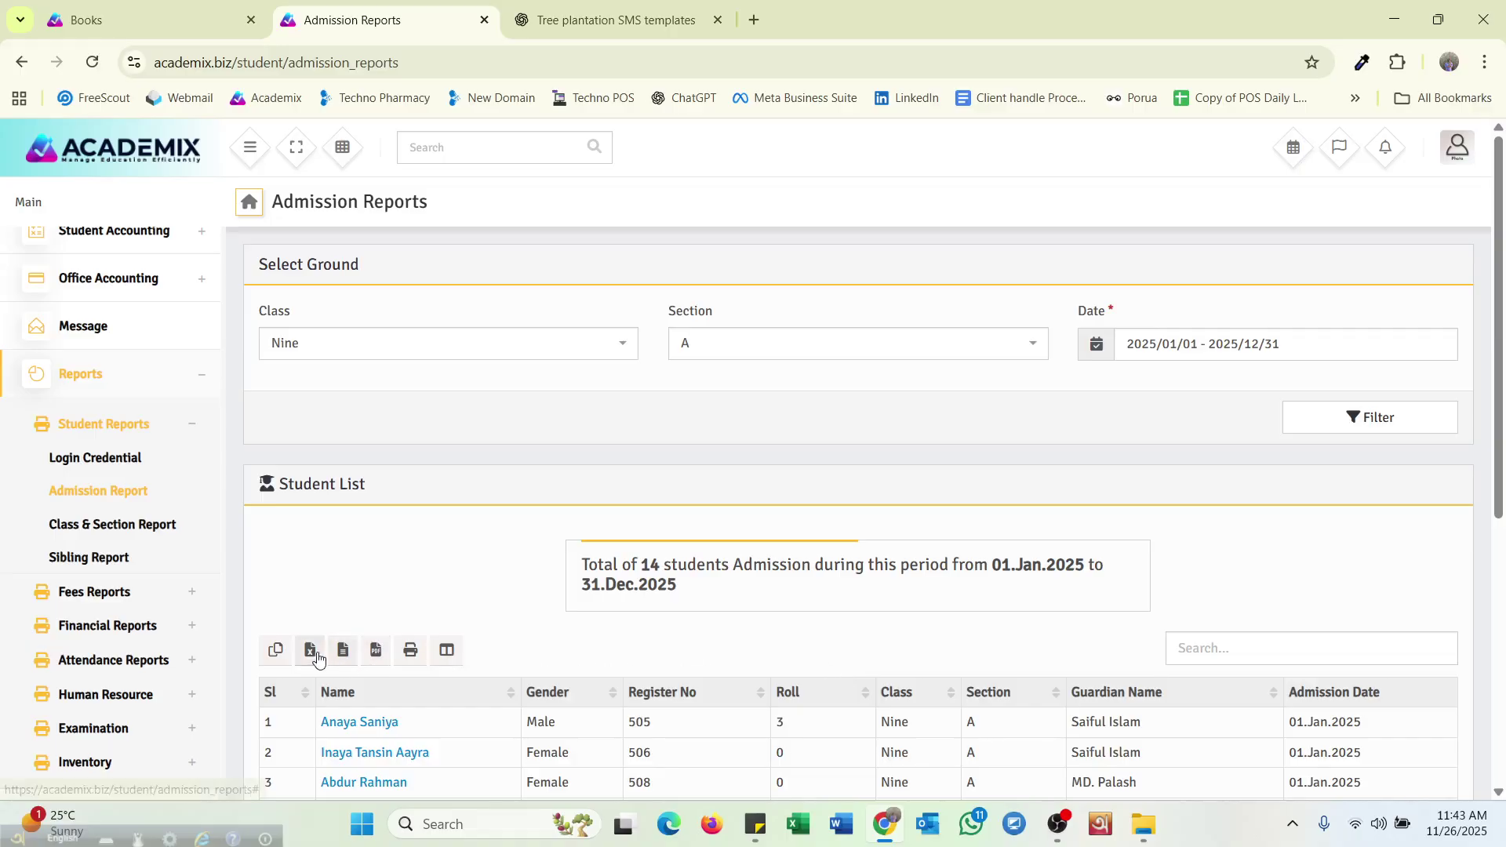
pyautogui.click(377, 659)
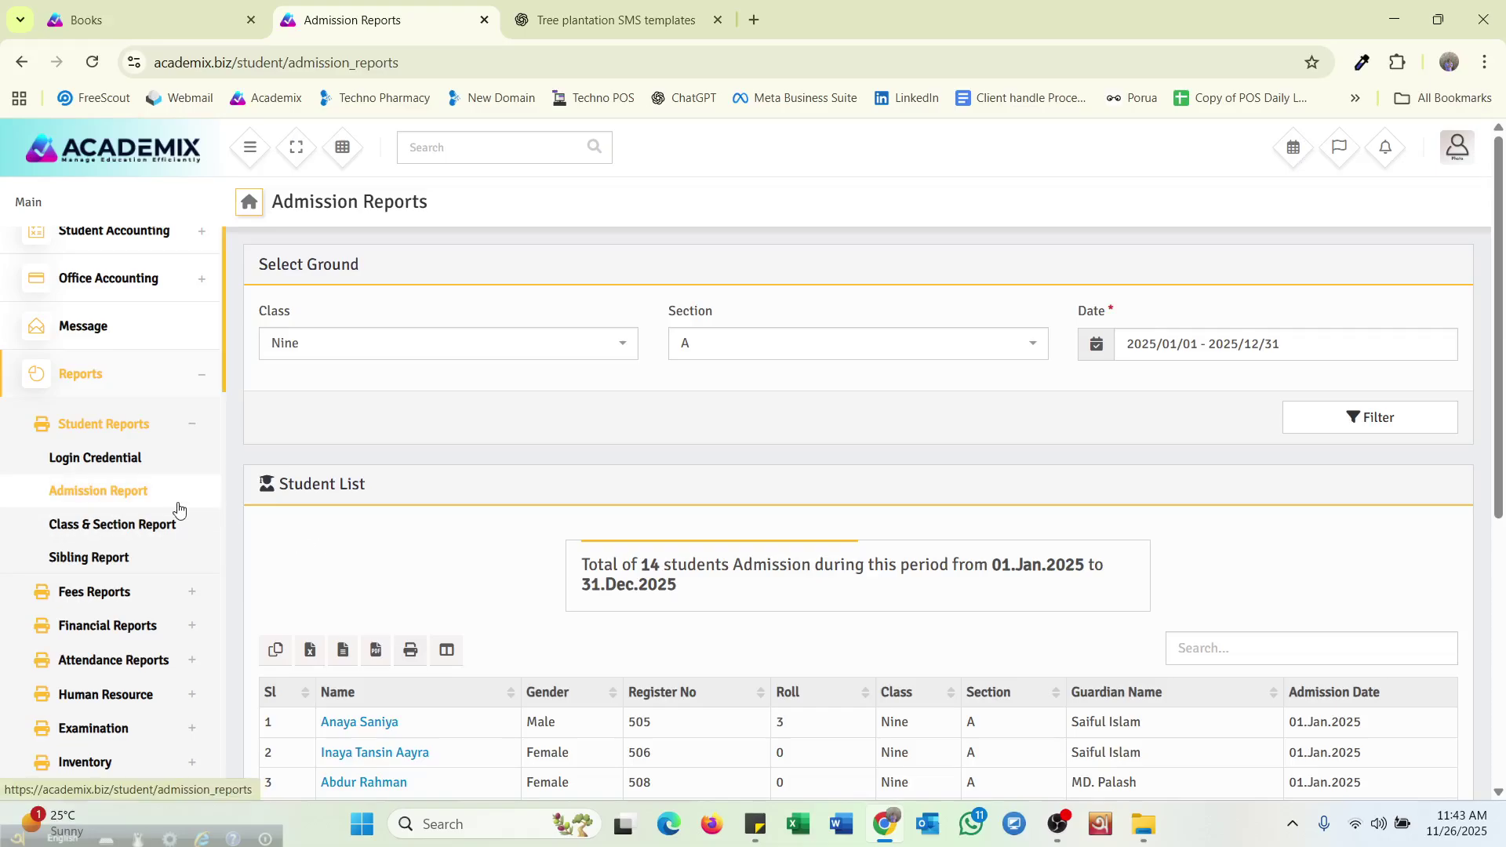
# Open the Class & Section Report and examine the student totals for each class and section
pyautogui.click(133, 524)
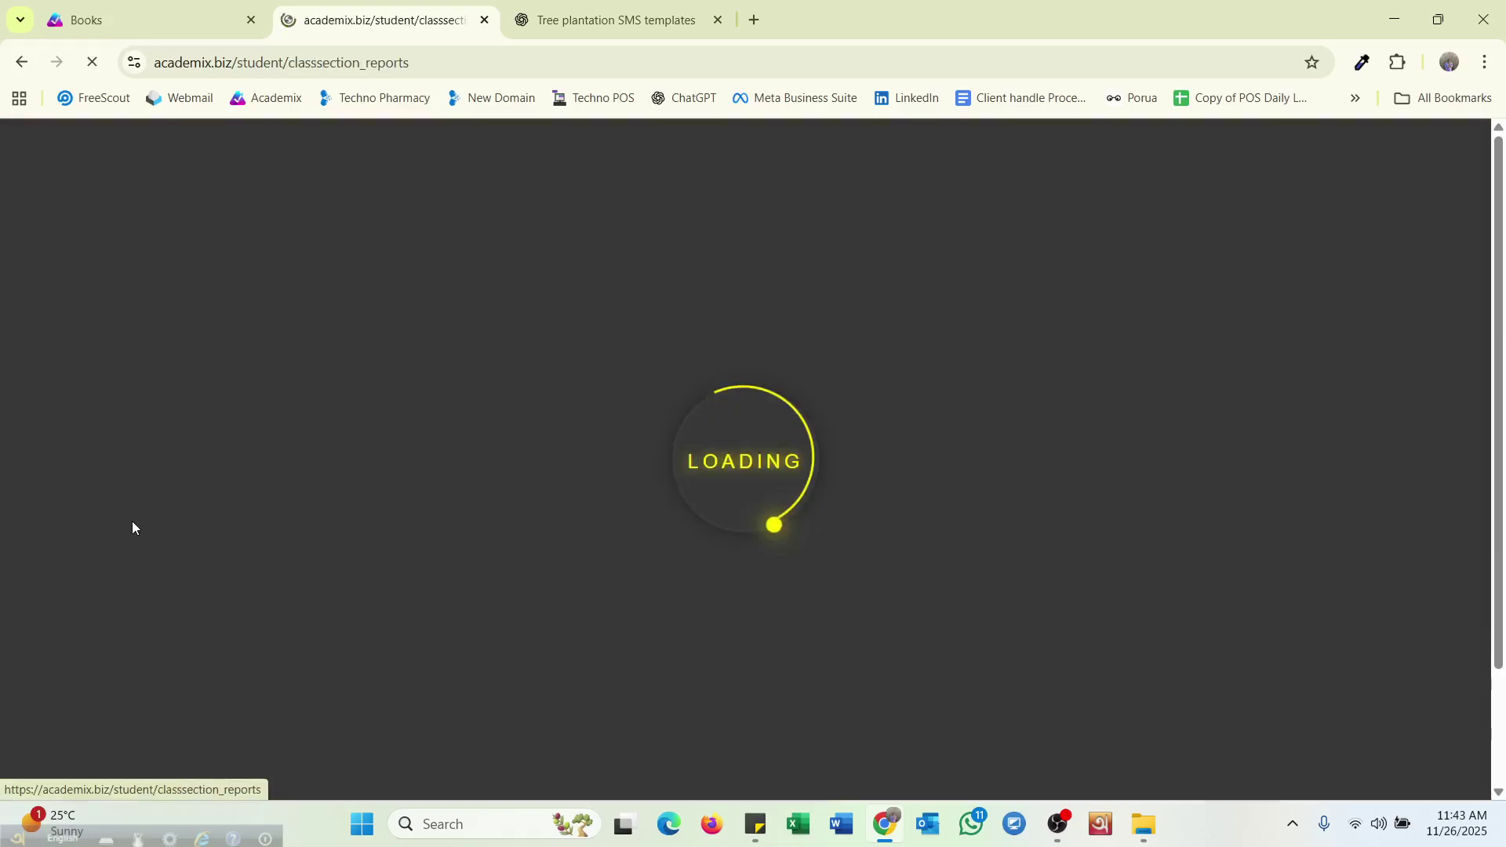
pyautogui.scroll(-2, 518, 628)
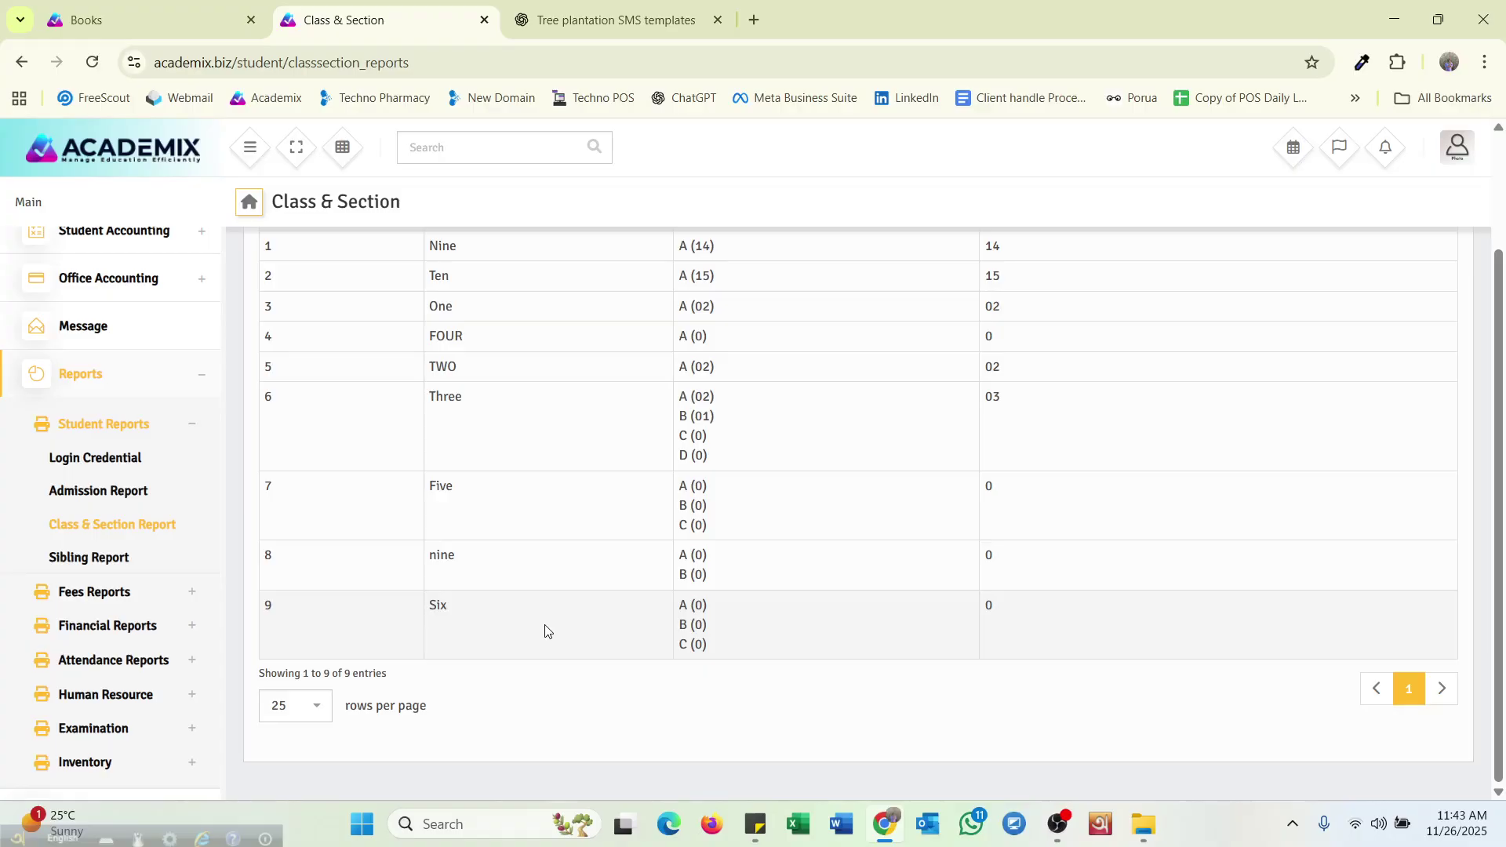
pyautogui.scroll(2, 547, 632)
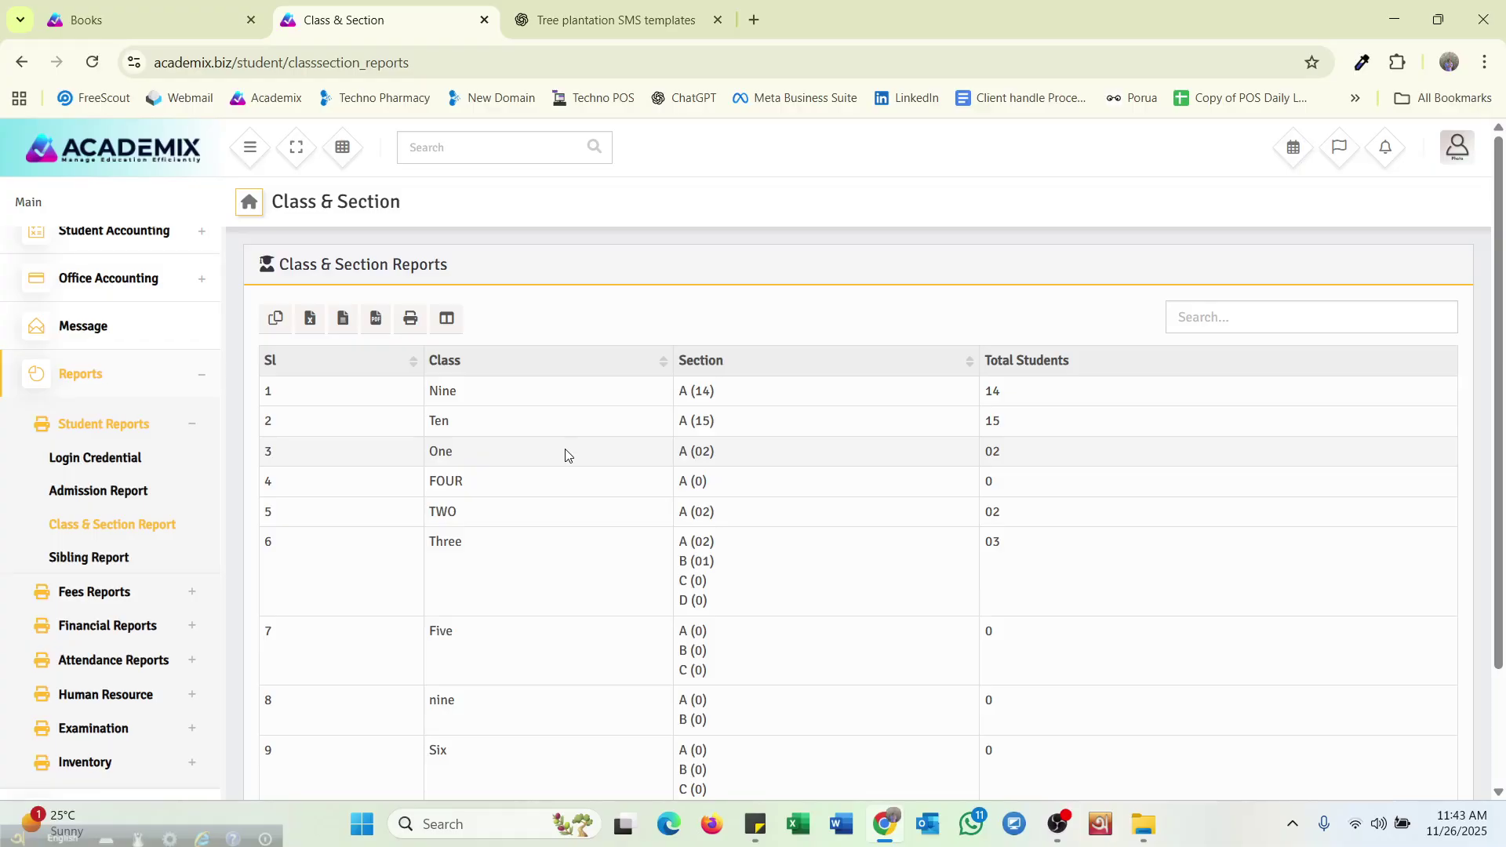
pyautogui.scroll(-2, 830, 686)
pyautogui.scroll(2, 1120, 733)
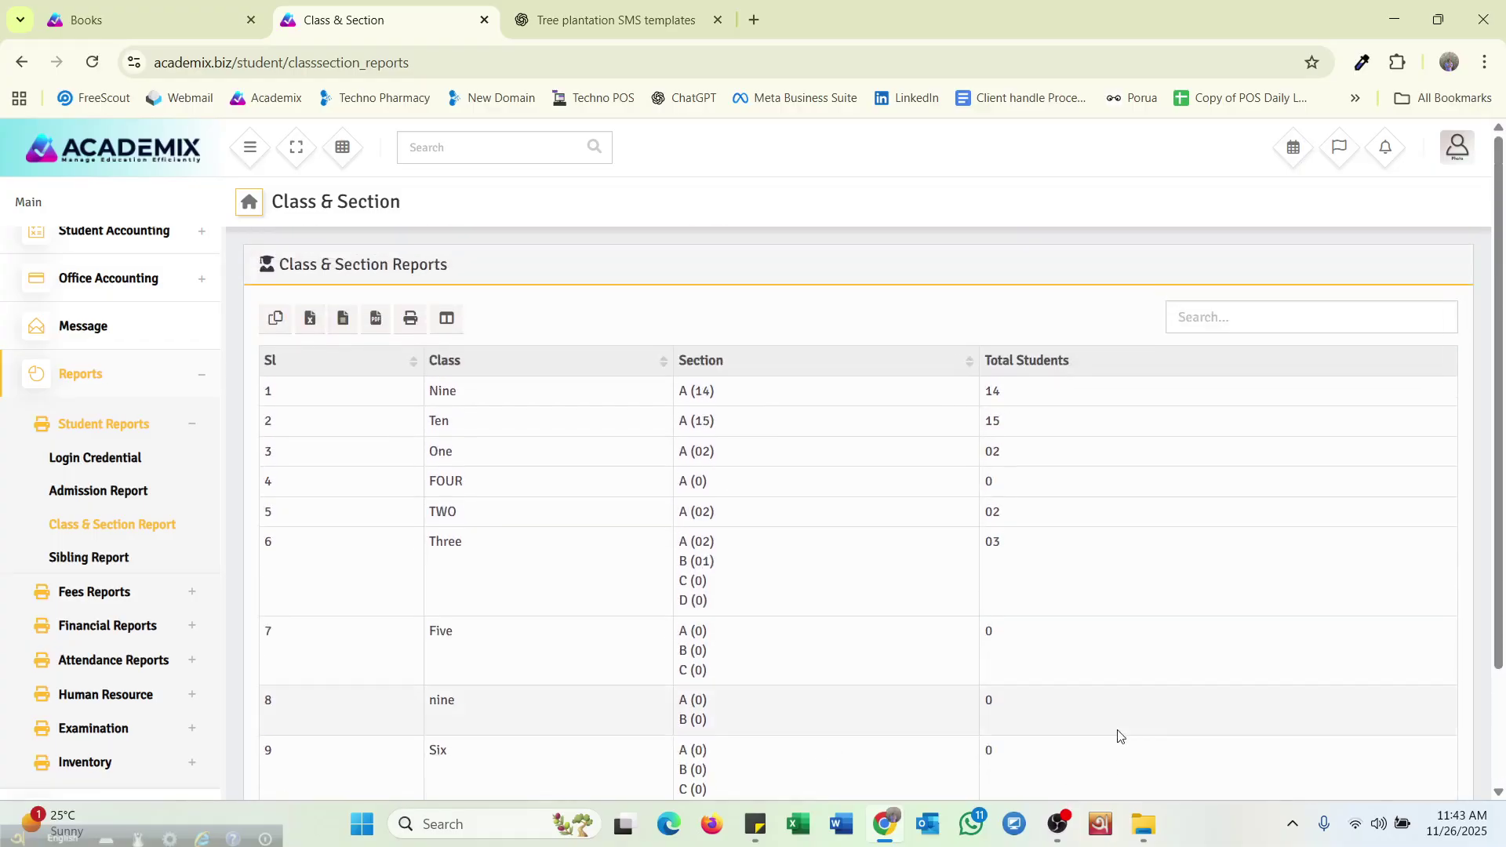
# Generate the Sibling Report for class Nine, section A, and look through the listed siblings
pyautogui.click(106, 556)
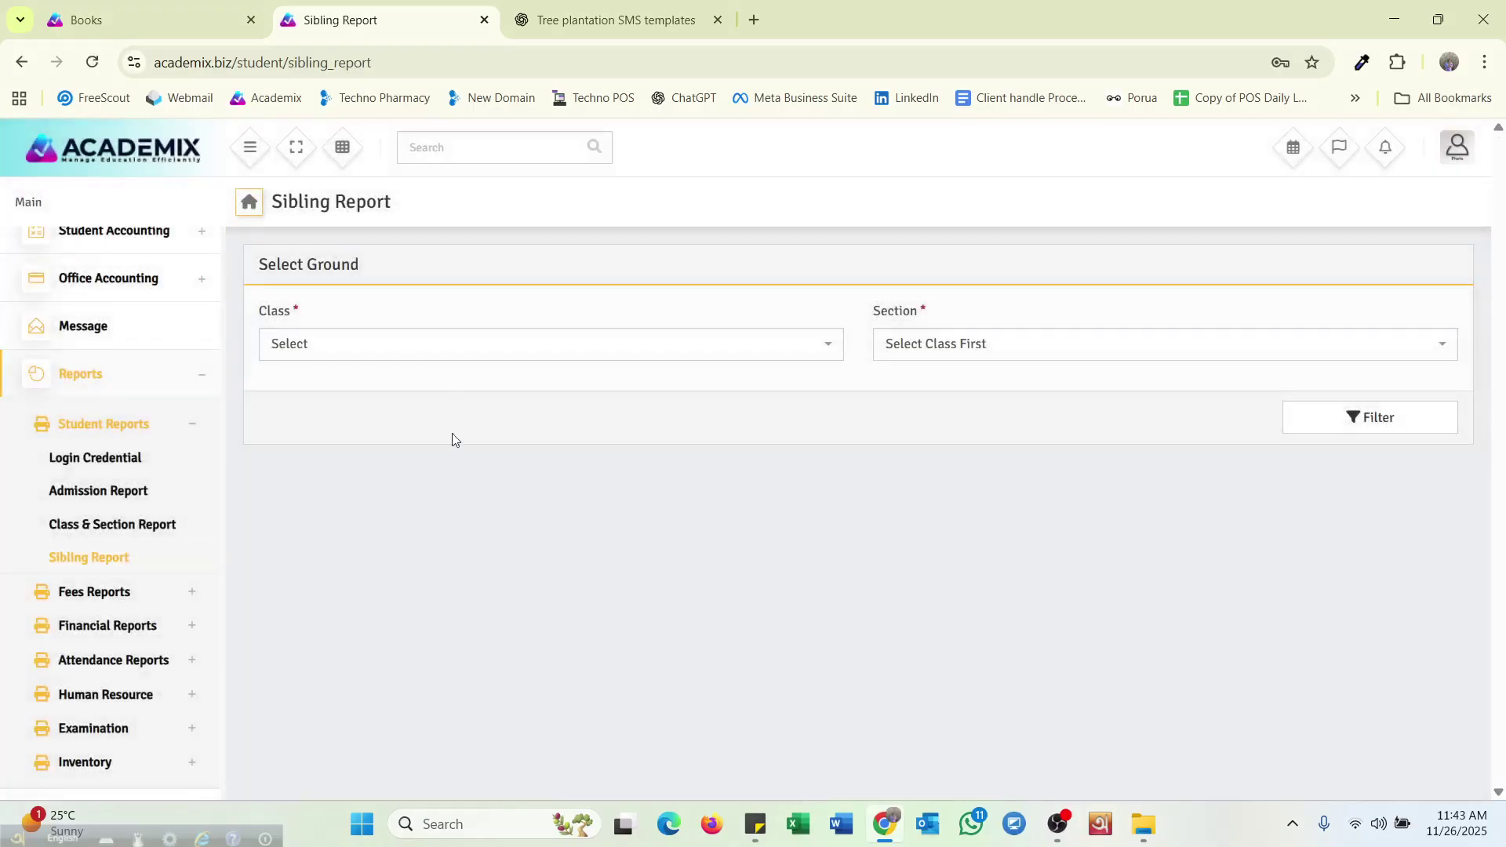
pyautogui.click(386, 344)
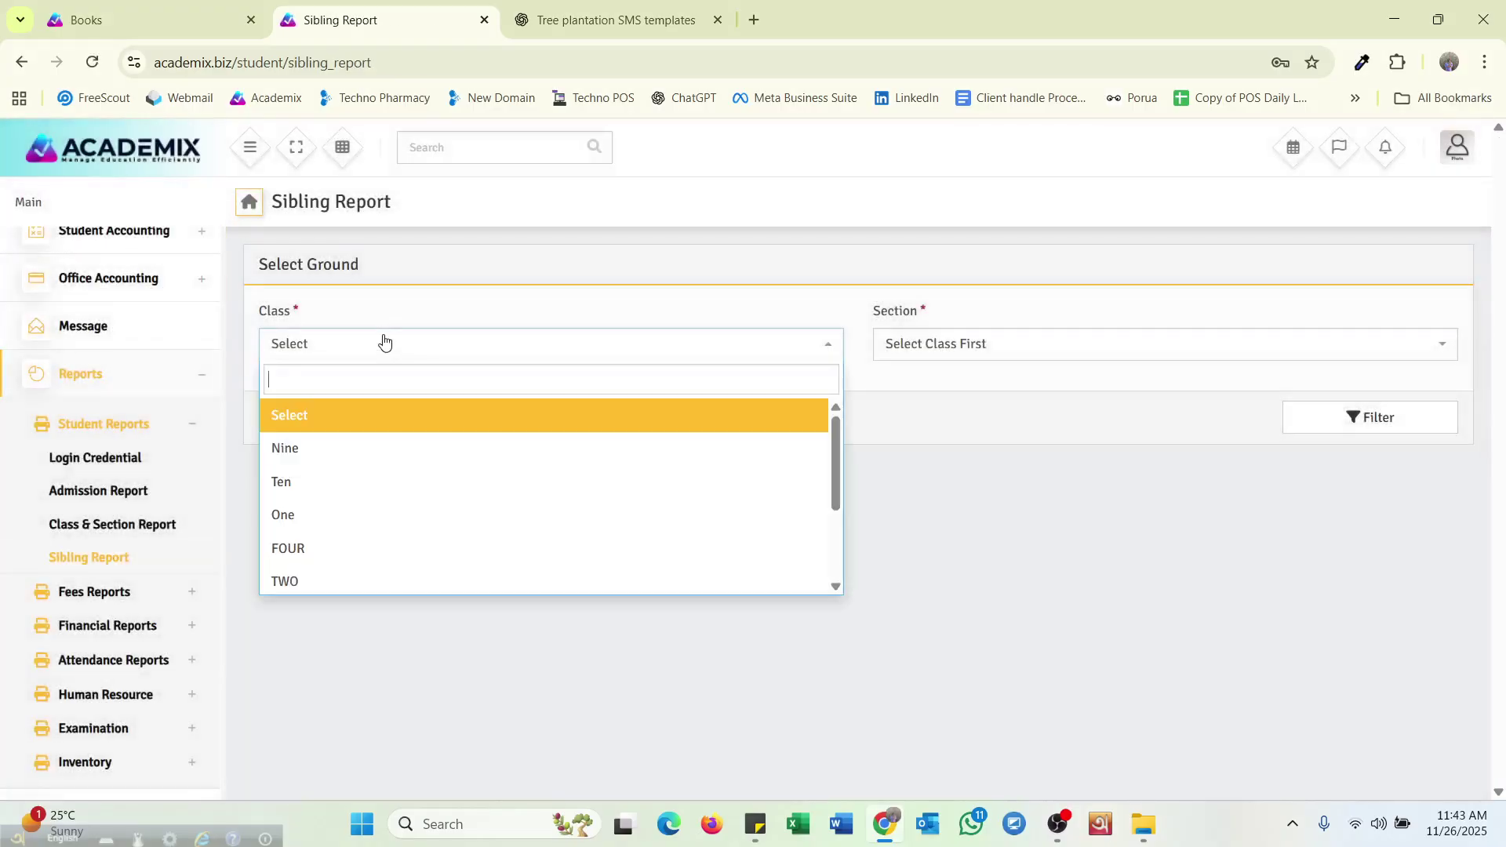
pyautogui.click(339, 447)
pyautogui.click(899, 342)
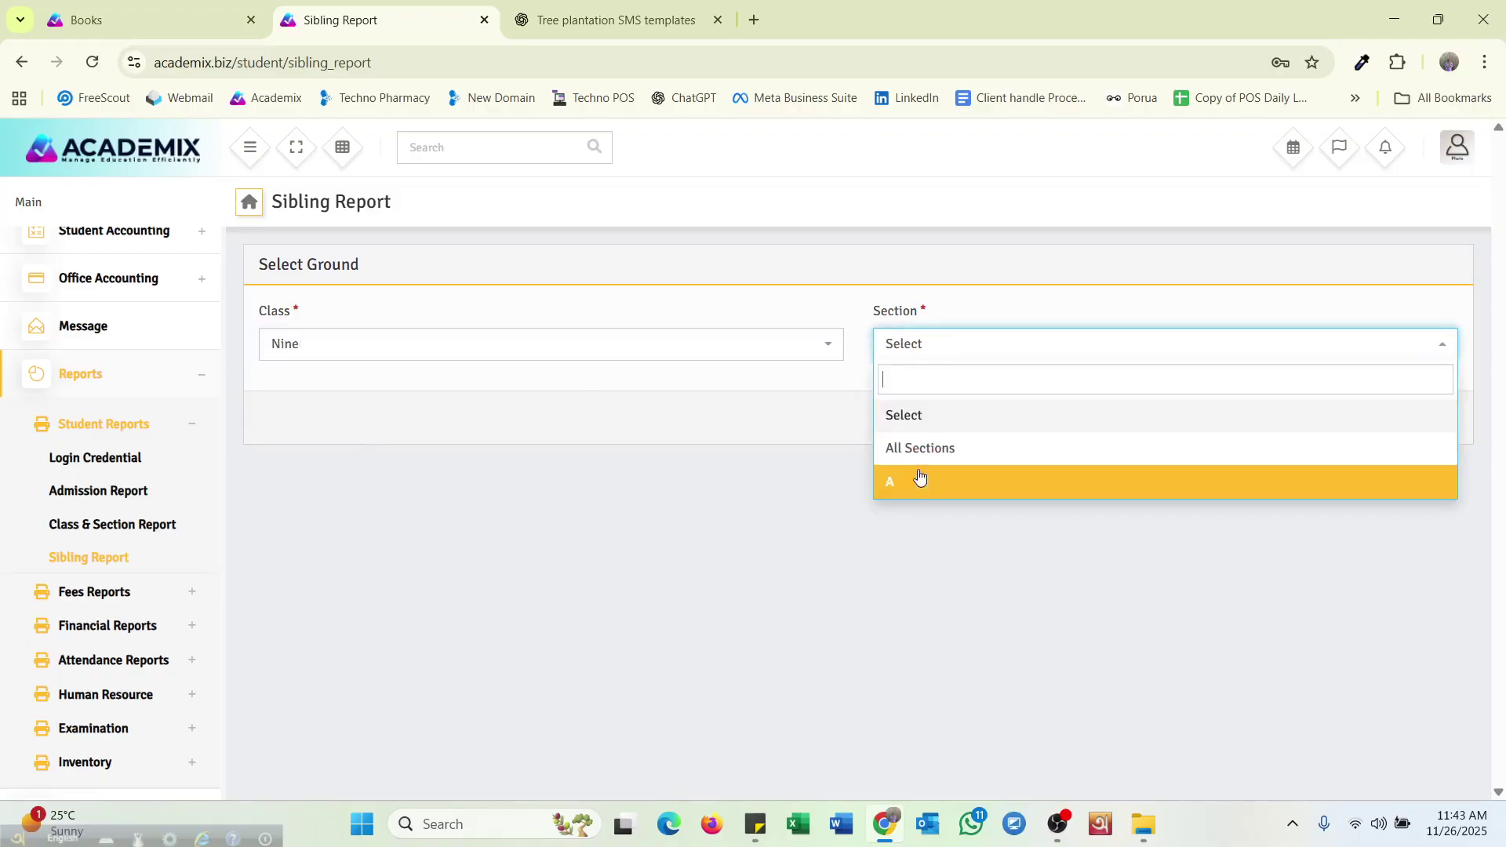
pyautogui.click(915, 478)
pyautogui.click(1335, 430)
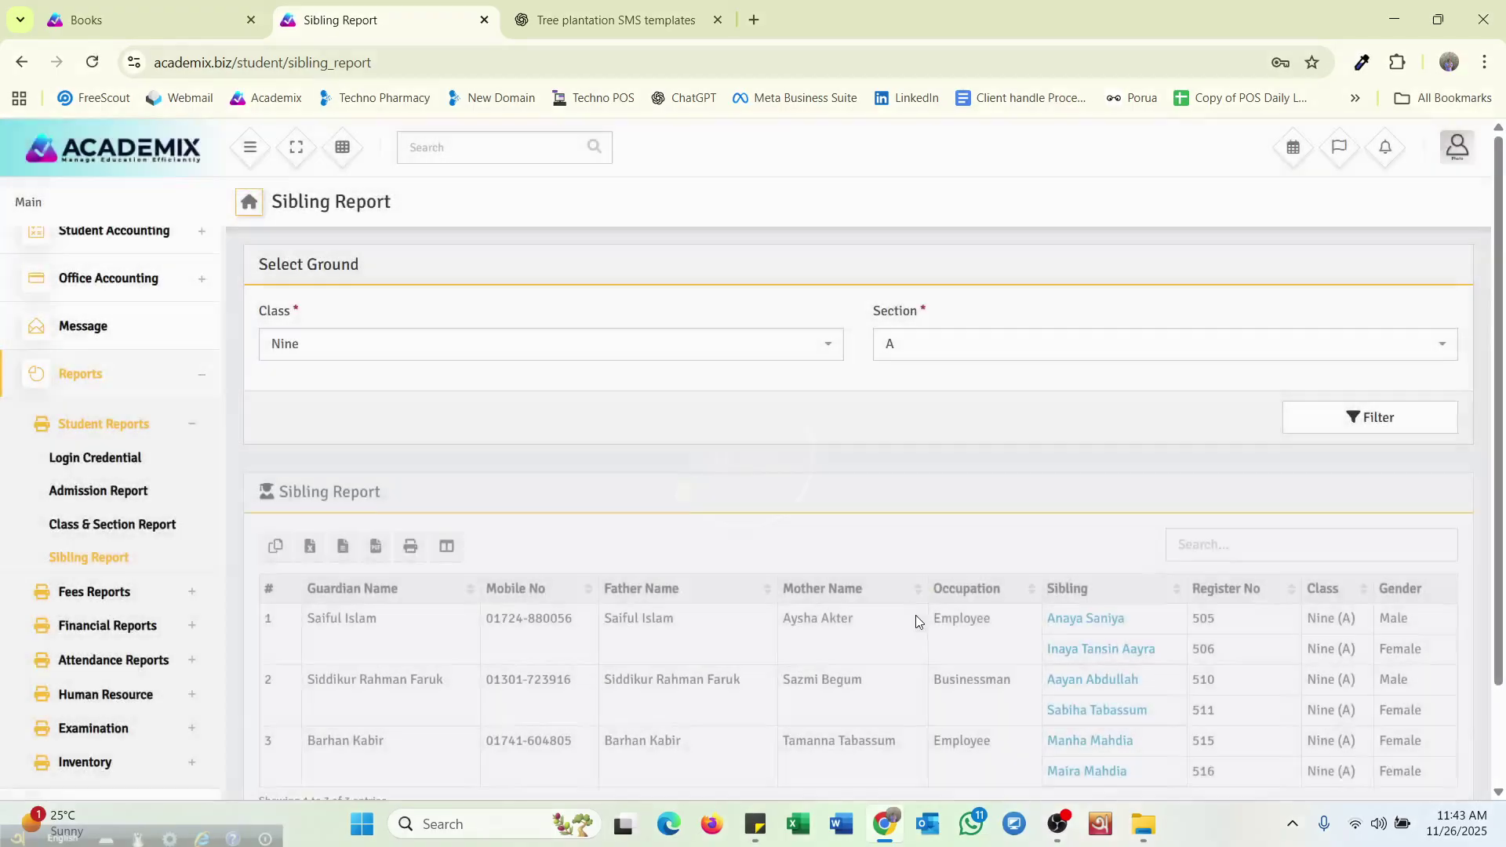
pyautogui.scroll(-2, 857, 701)
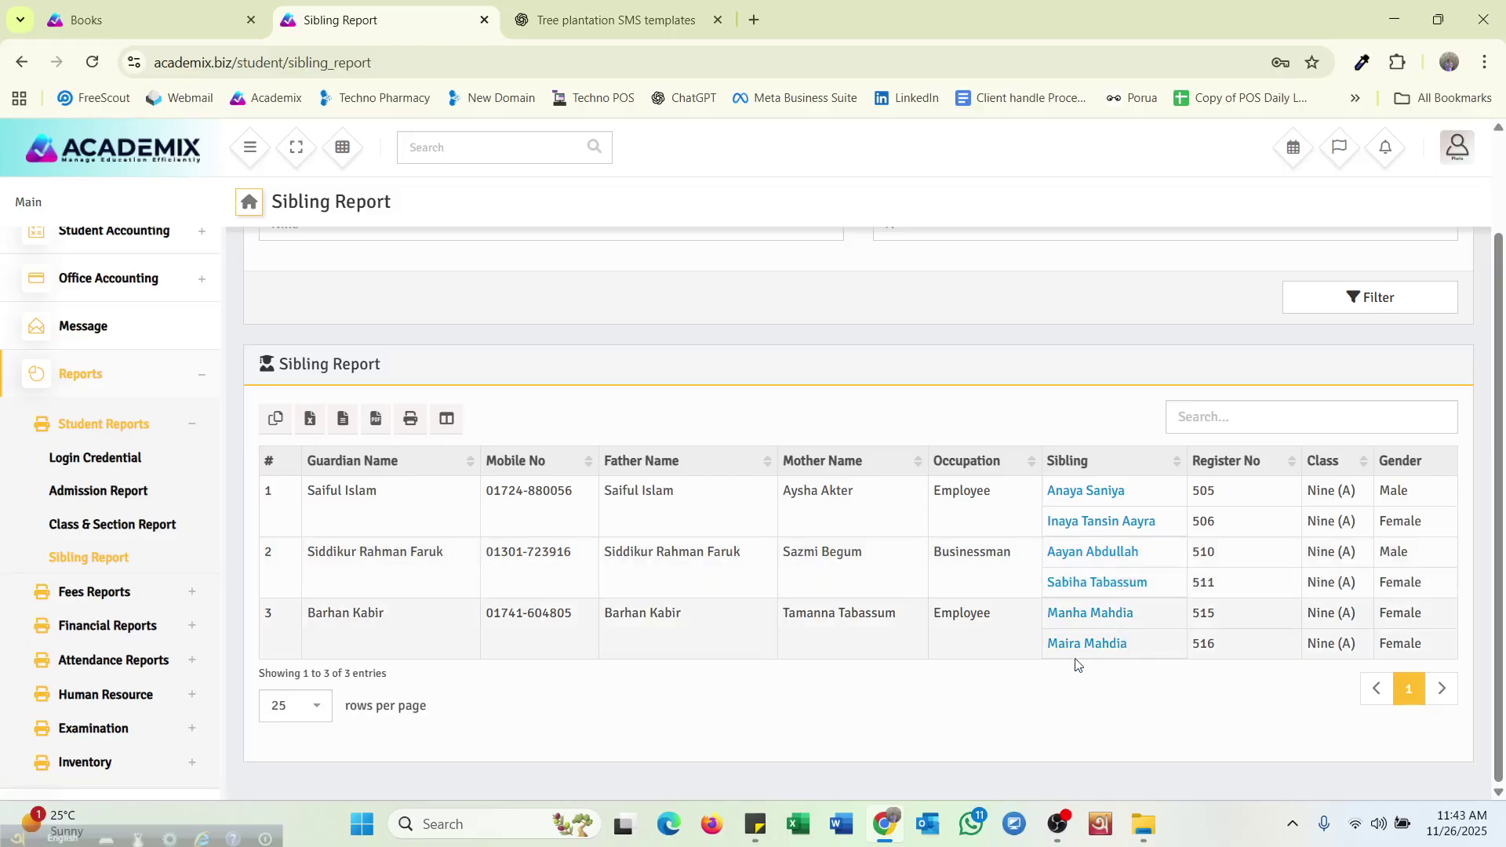
pyautogui.scroll(2, 864, 696)
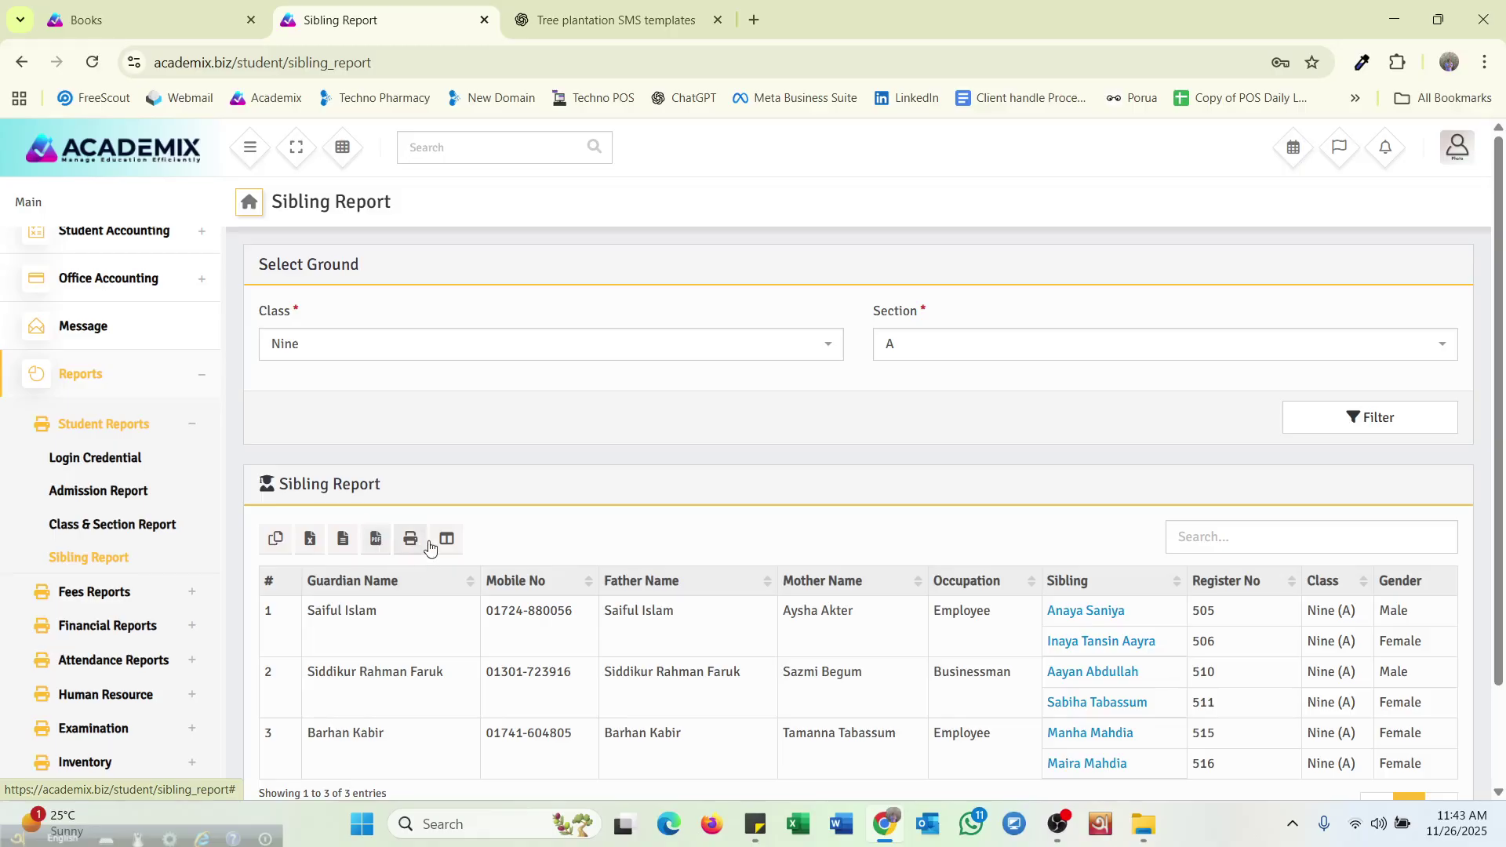
# Open the student Fees Report and set the class to Nine and the section to A
pyautogui.click(134, 590)
pyautogui.click(95, 492)
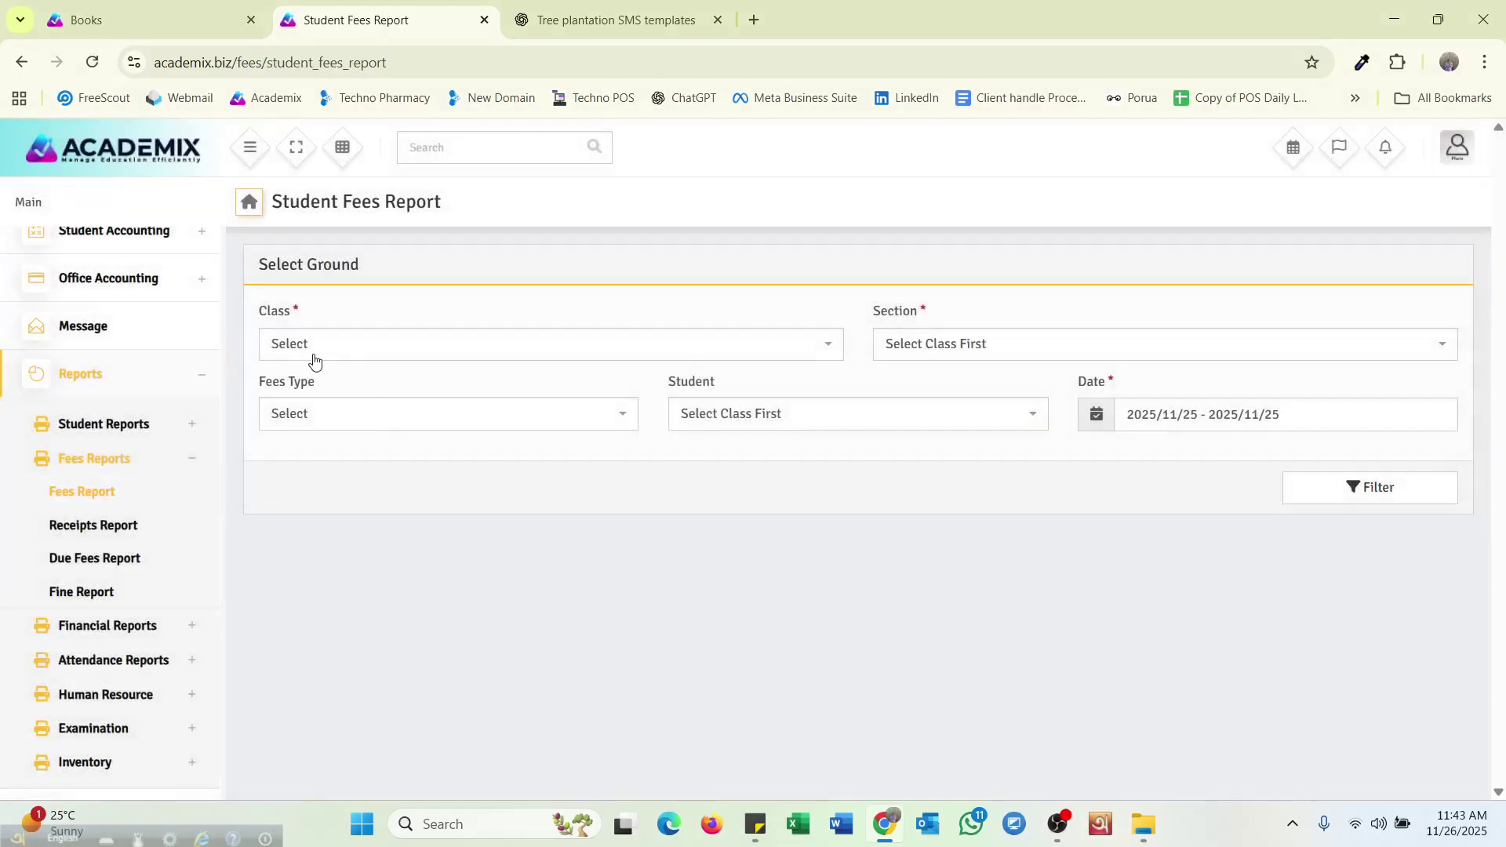
pyautogui.click(314, 359)
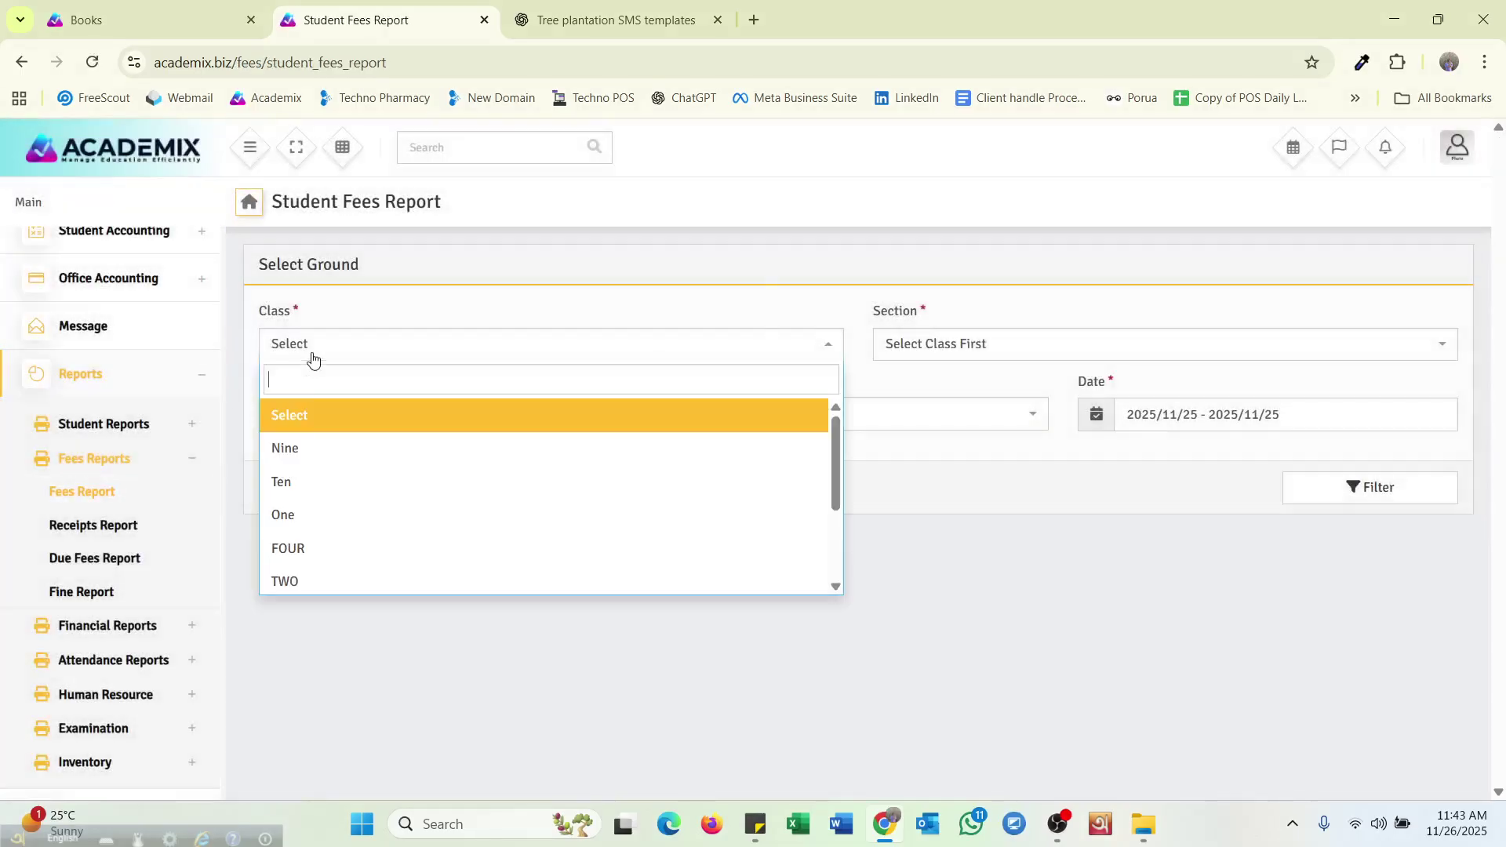
pyautogui.click(317, 449)
pyautogui.click(904, 360)
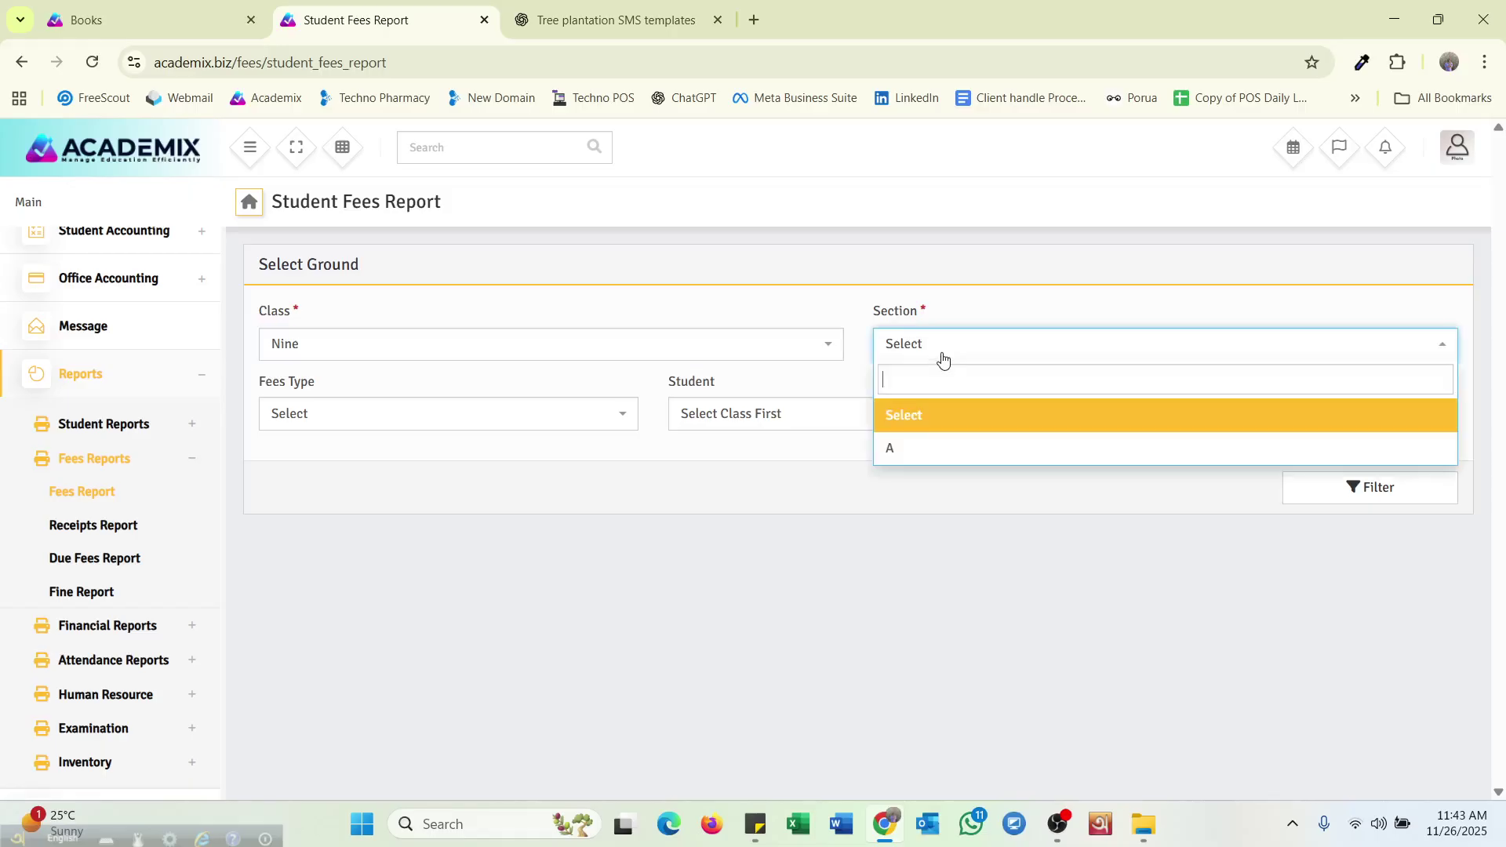
pyautogui.click(925, 449)
# Set the fees type to Test fee and choose the first listed student for the fees report
pyautogui.click(399, 423)
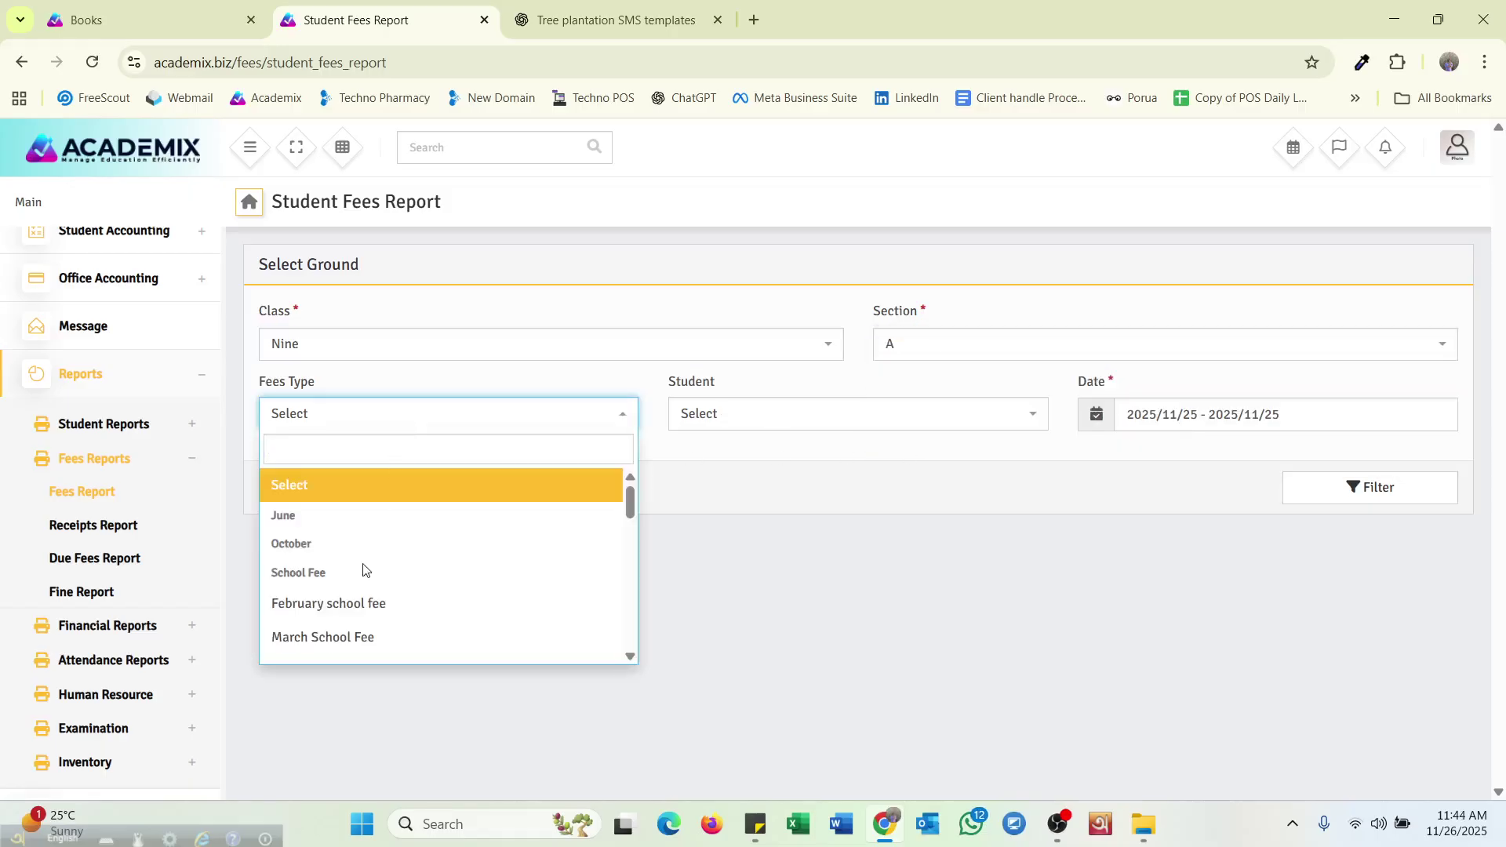
pyautogui.scroll(-5, 350, 617)
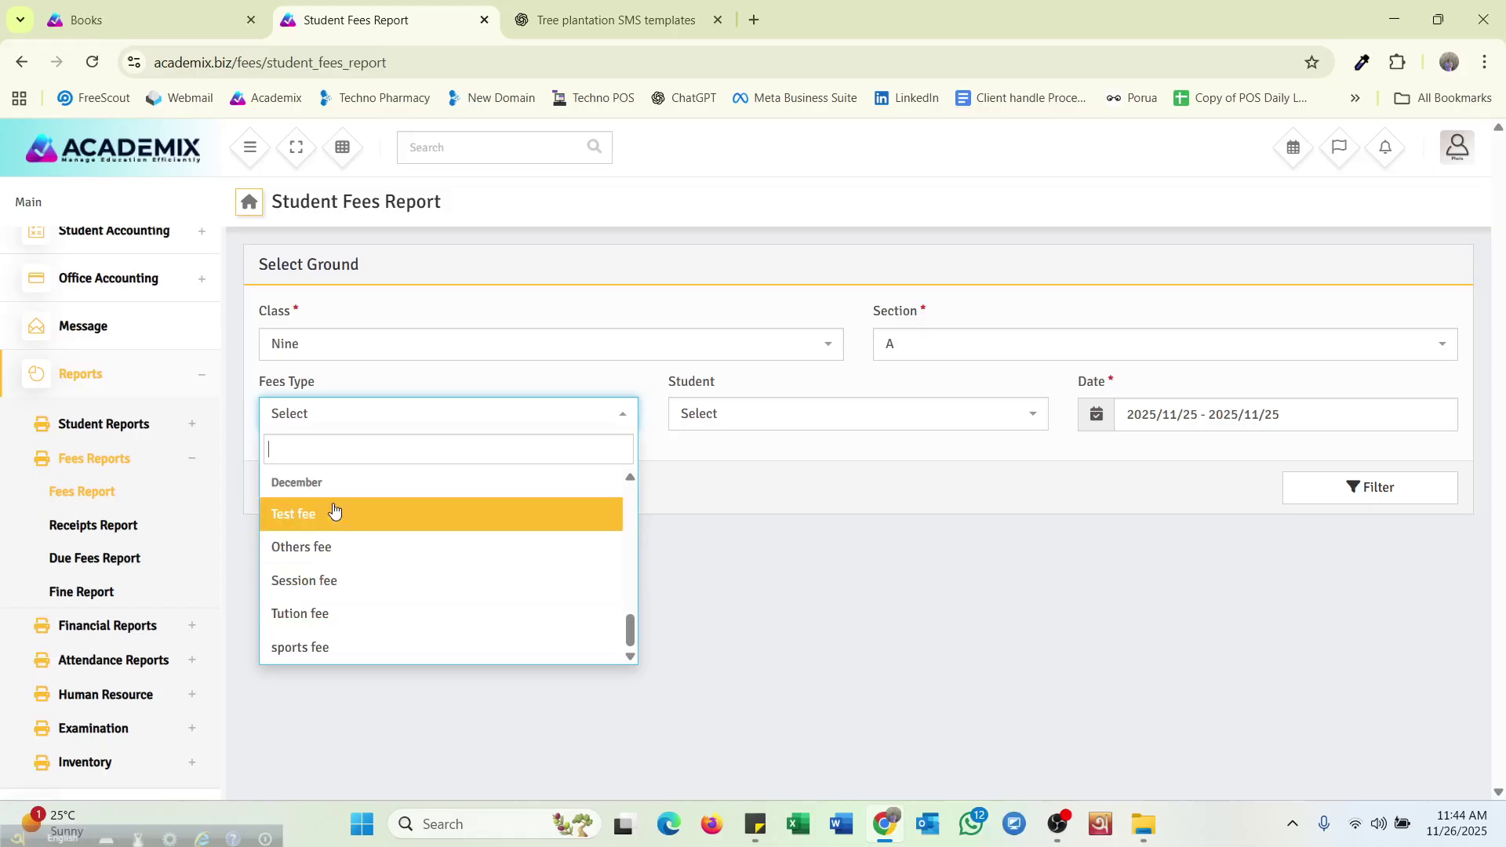
pyautogui.click(333, 514)
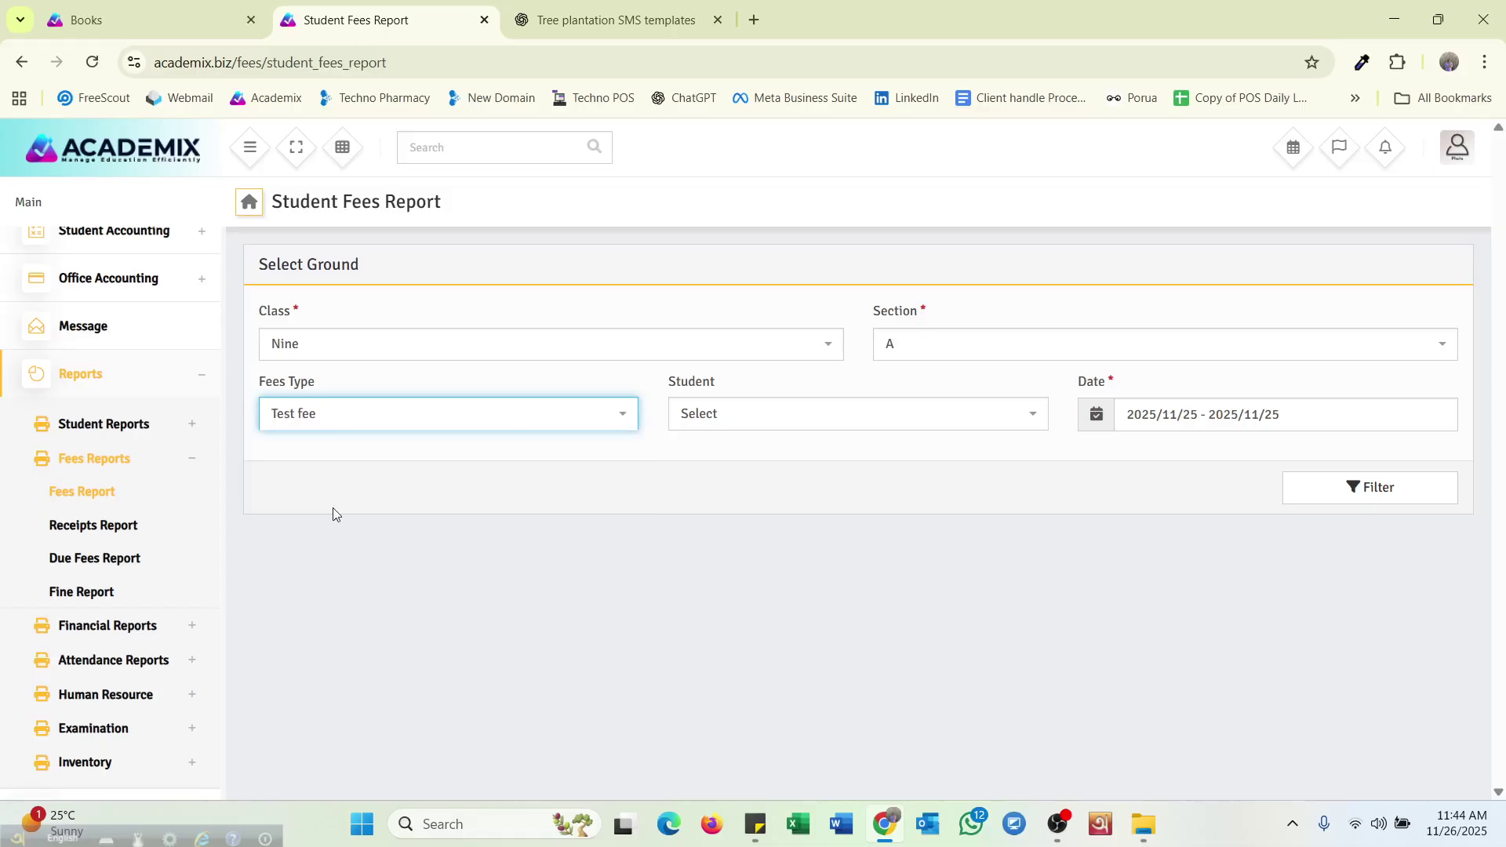
pyautogui.click(738, 424)
pyautogui.click(759, 523)
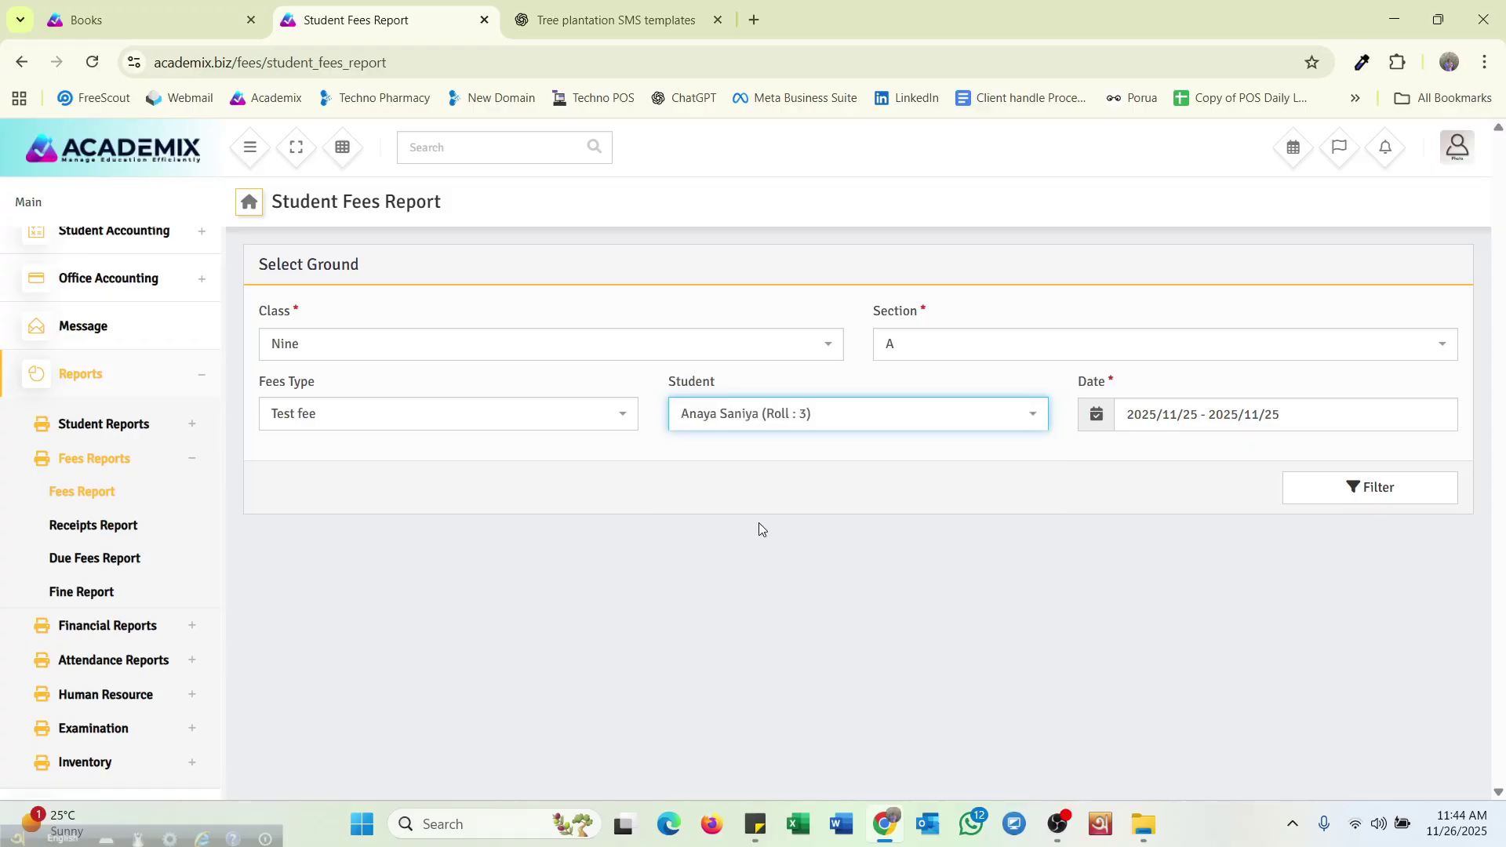
# Set the date range to This Year and generate the student fees report
pyautogui.click(1324, 427)
pyautogui.click(1364, 635)
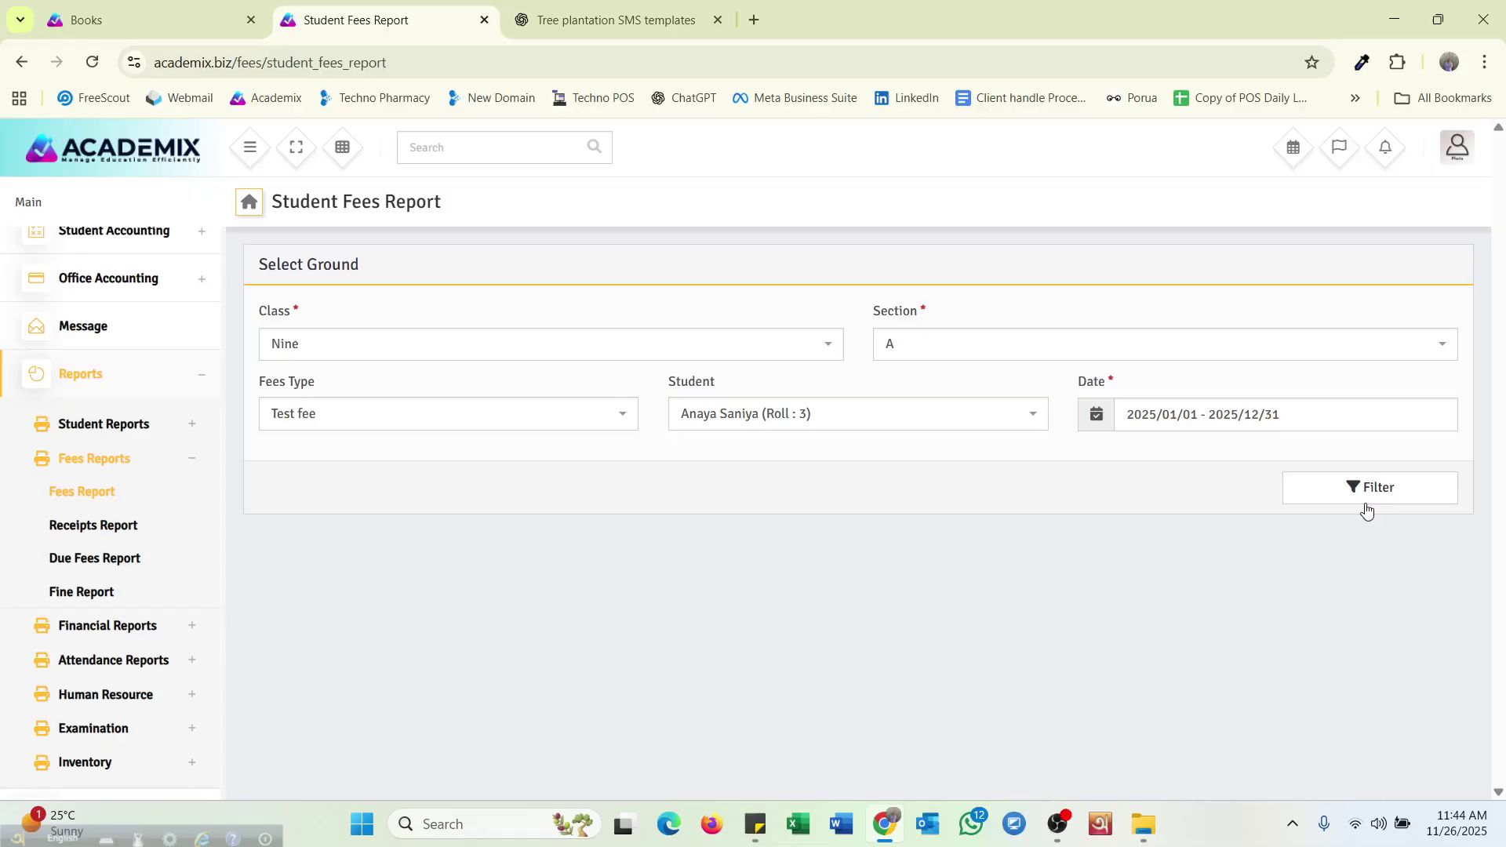
pyautogui.click(1366, 506)
pyautogui.scroll(-1, 627, 606)
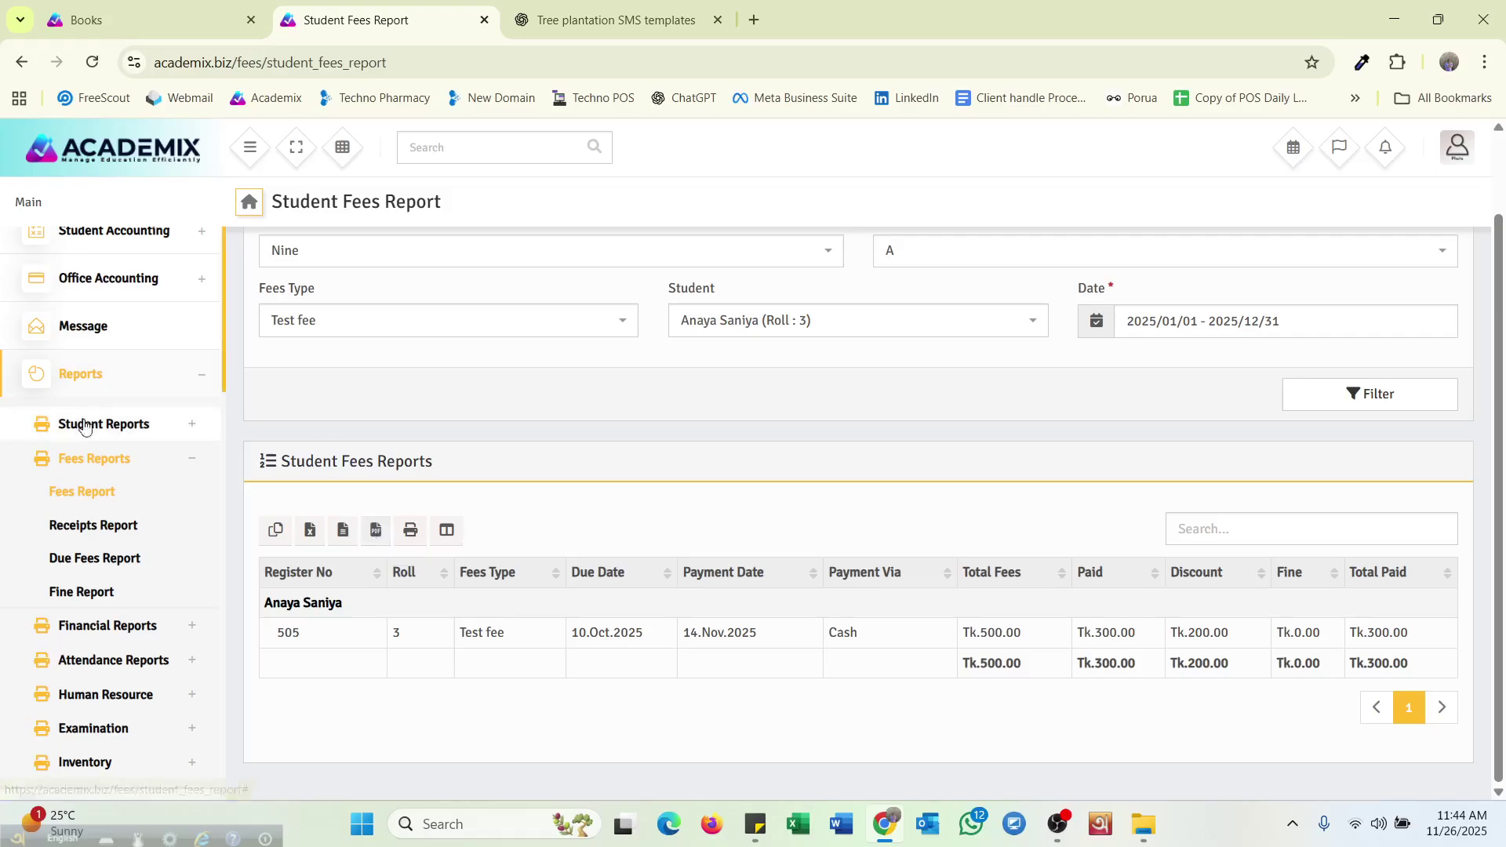
# Open the Receipts Report and set the class to Nine and the payment method to Both
pyautogui.click(104, 534)
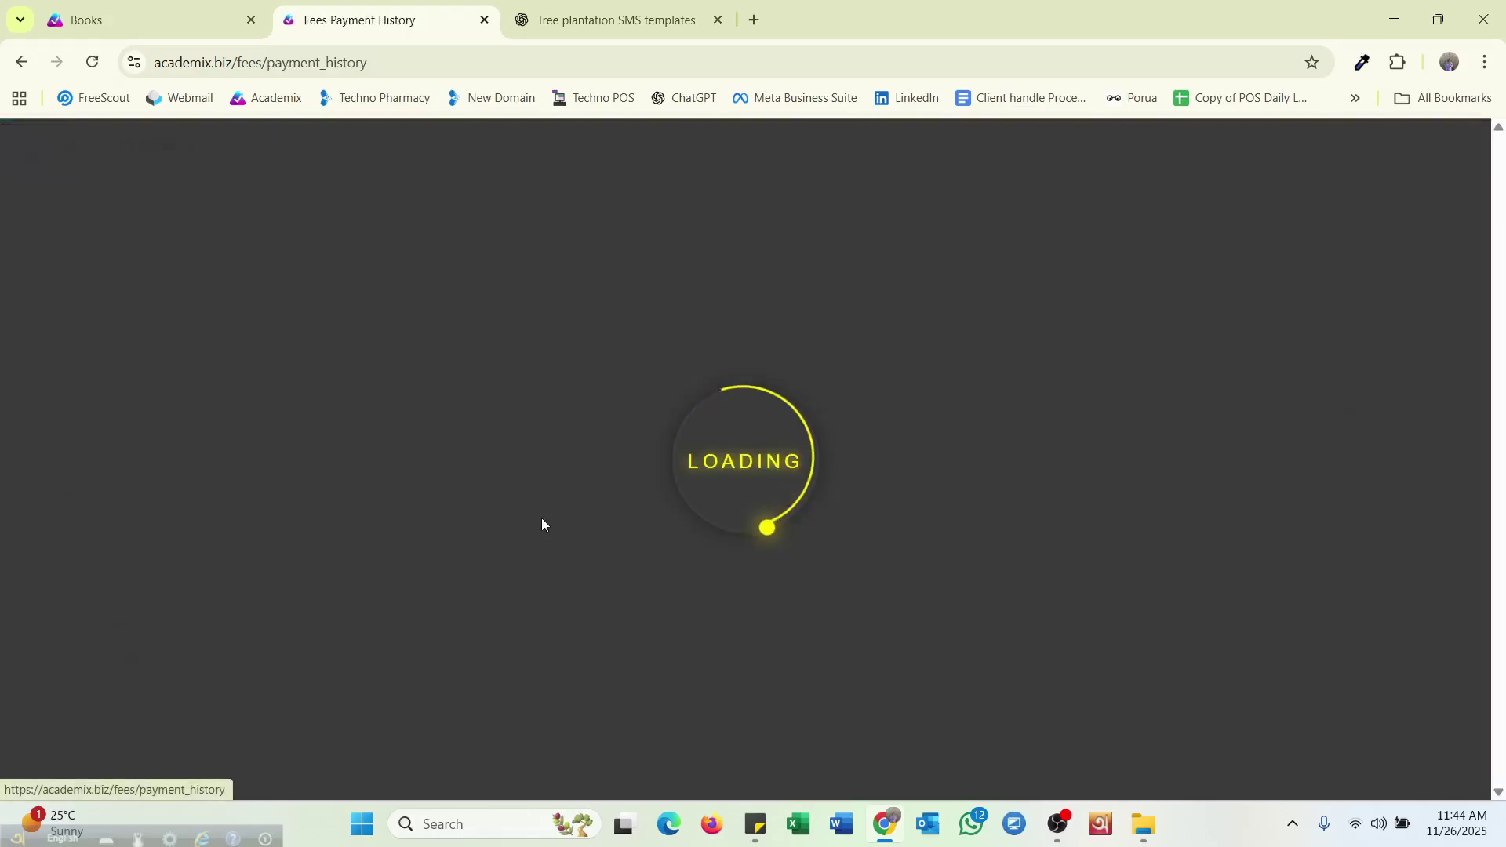
pyautogui.click(340, 345)
pyautogui.click(312, 451)
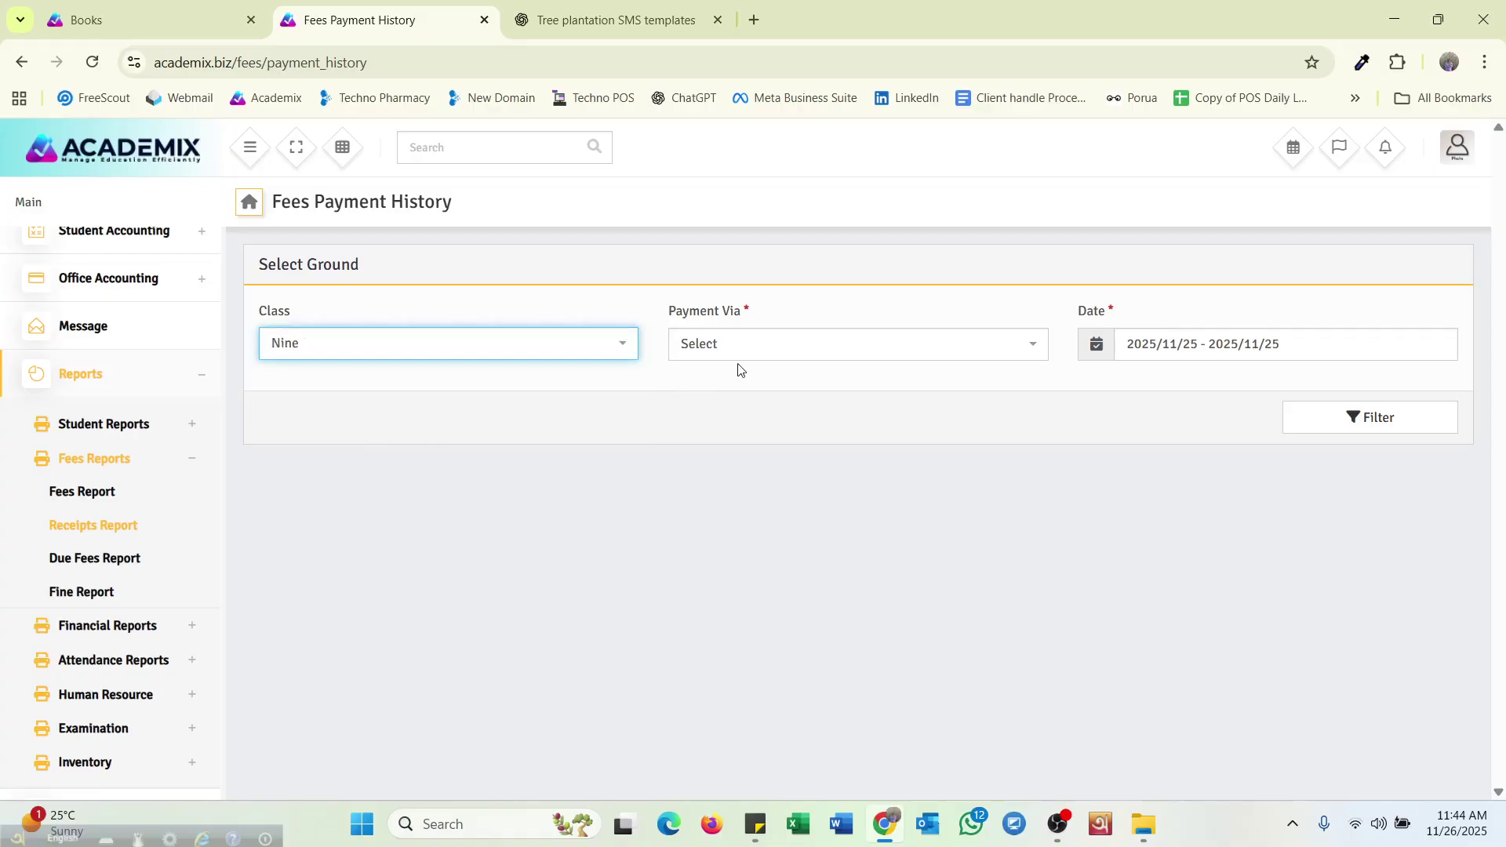
pyautogui.click(737, 346)
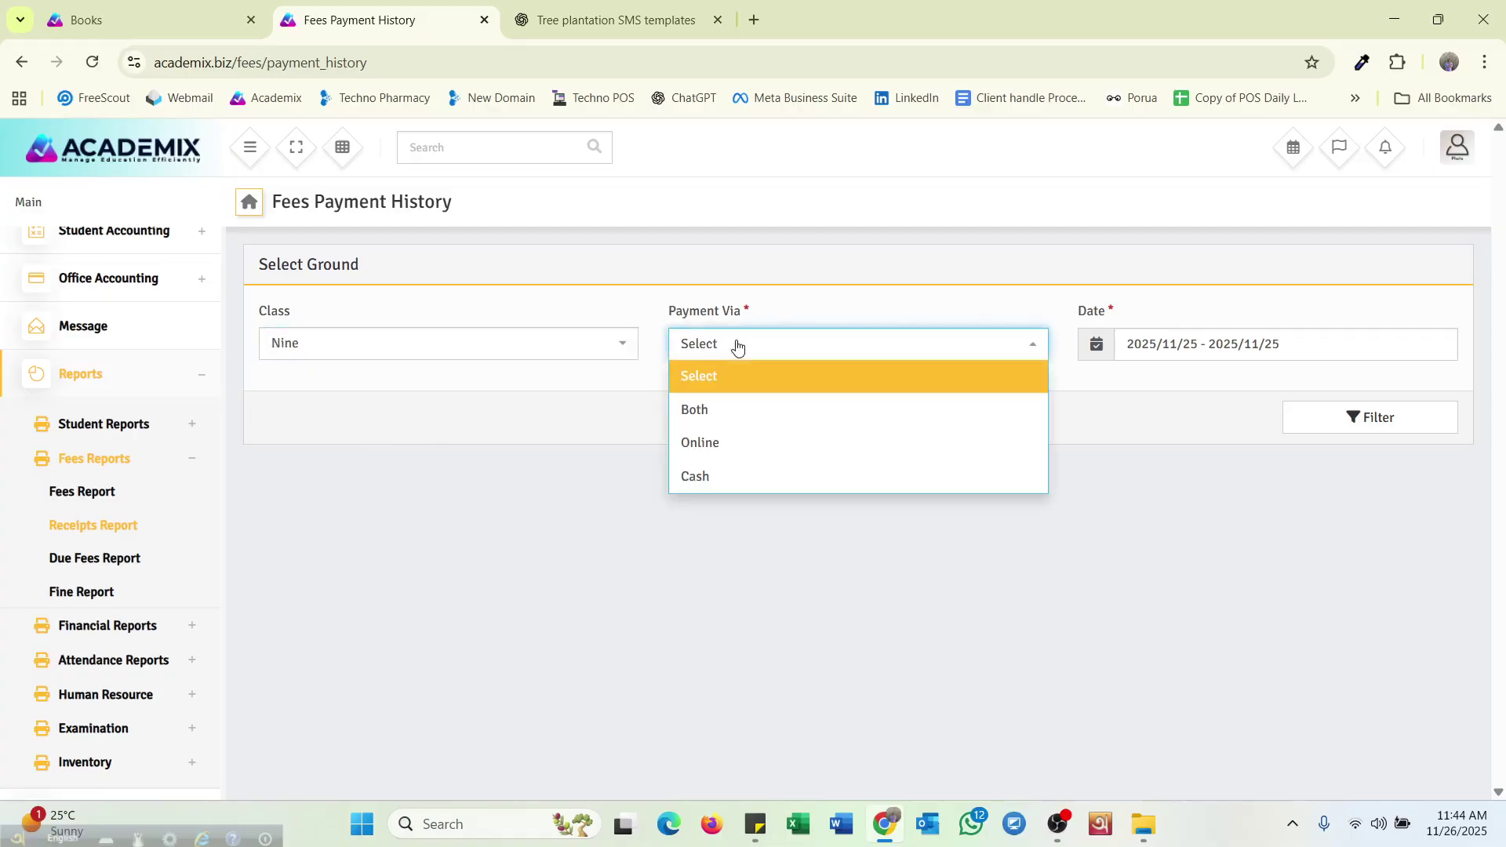
pyautogui.click(737, 411)
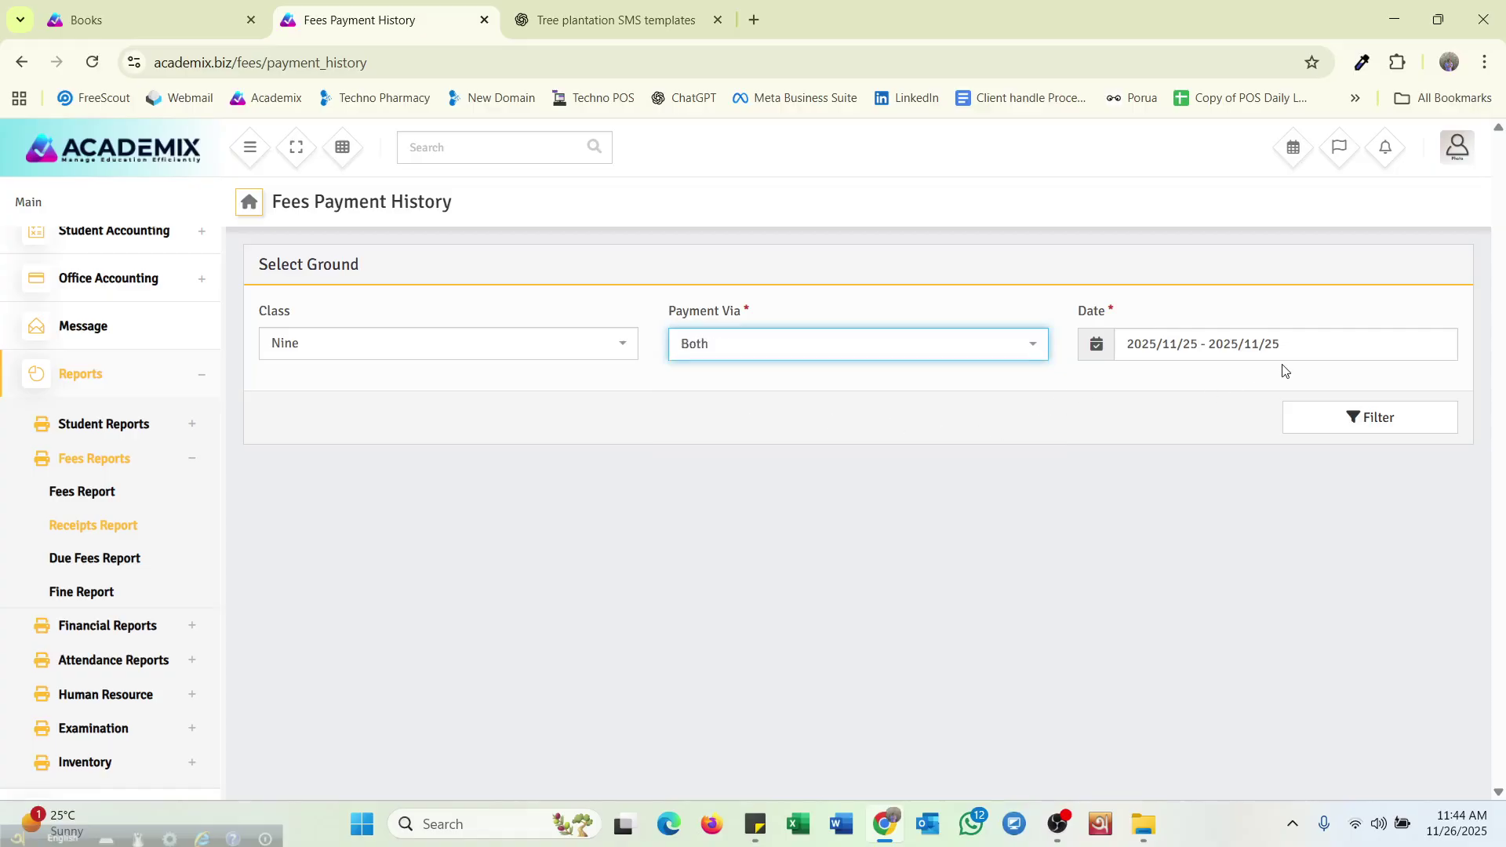
# Set the date range to This Year, generate the fees payment history, and look through the listed payments
pyautogui.click(1290, 344)
pyautogui.click(1356, 565)
pyautogui.click(1358, 431)
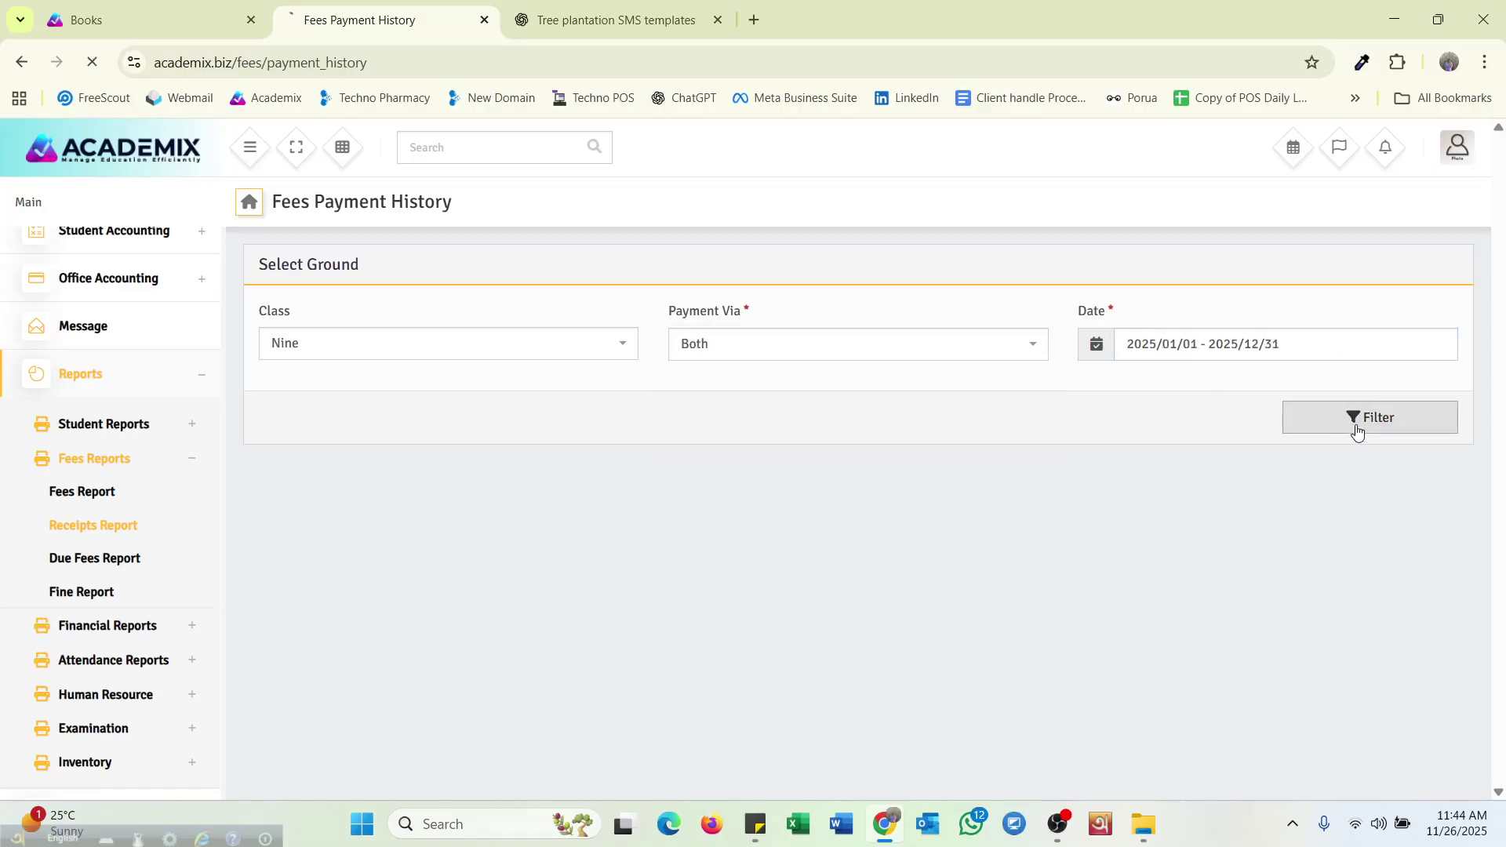
pyautogui.scroll(-3, 740, 565)
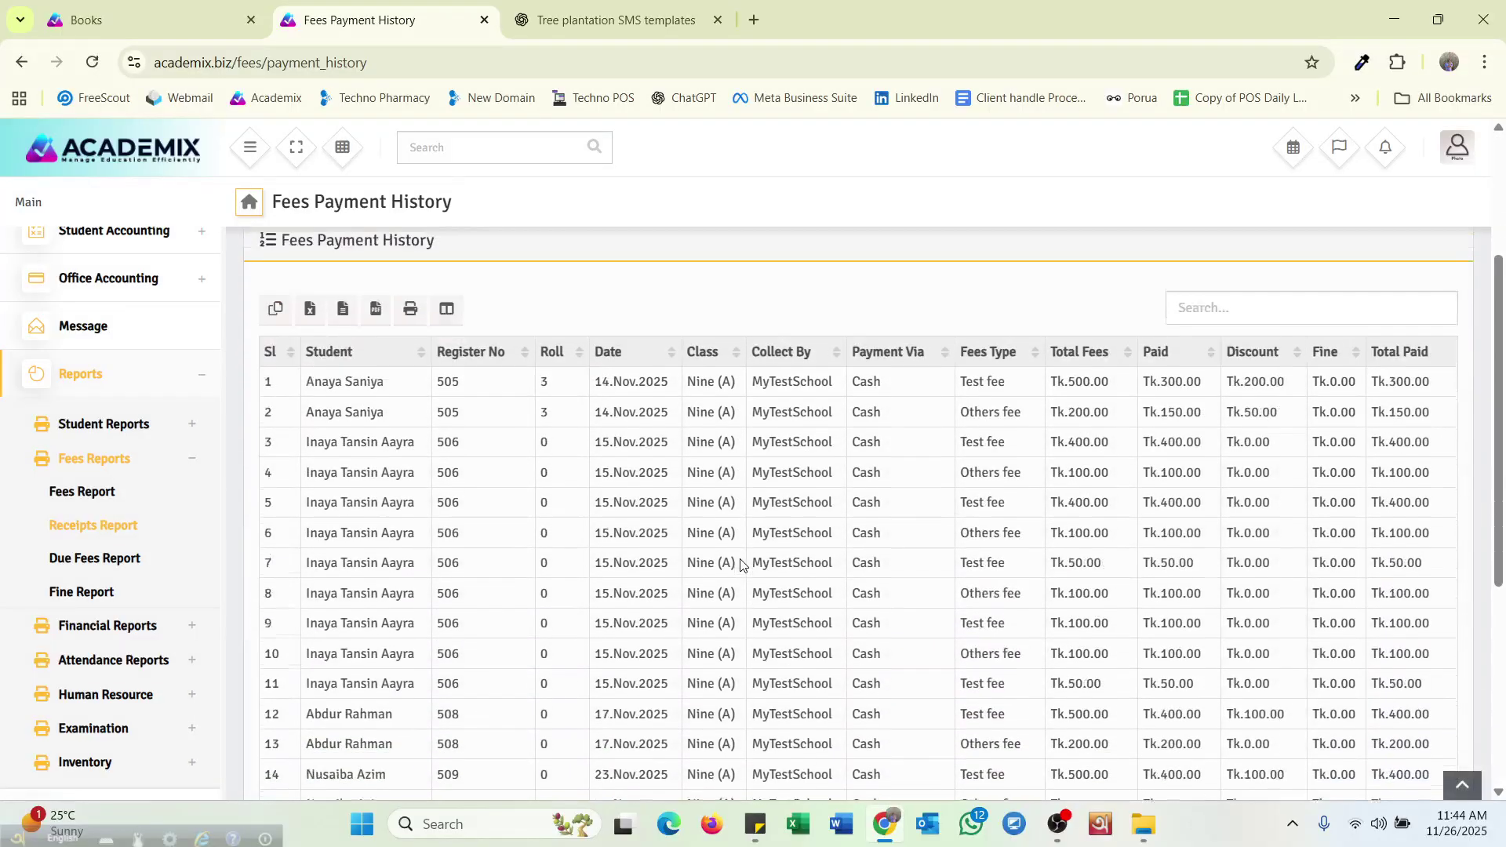
pyautogui.scroll(-5, 741, 564)
pyautogui.scroll(8, 739, 620)
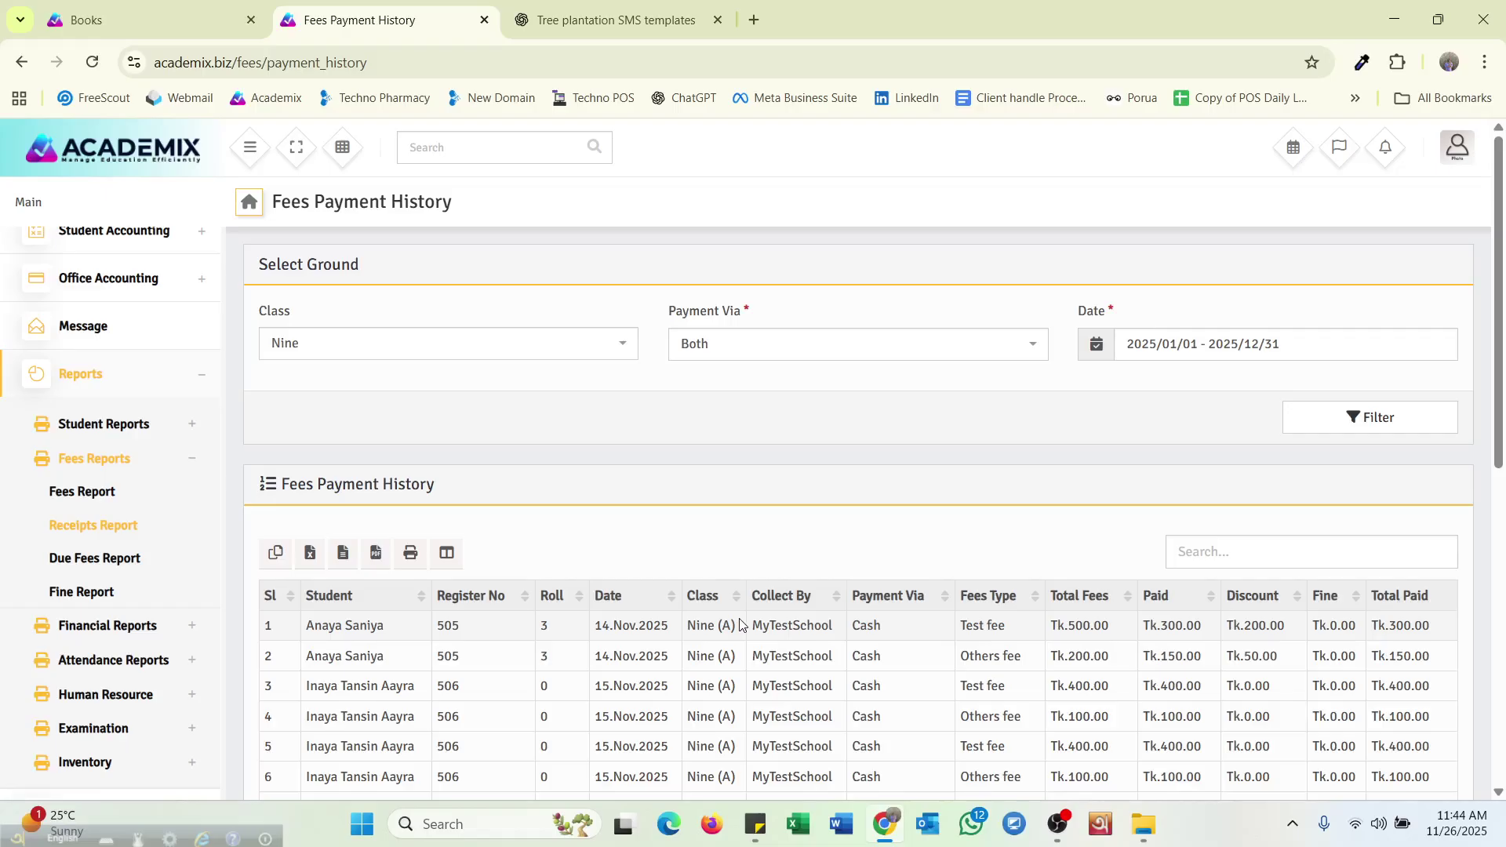
pyautogui.scroll(-8, 740, 624)
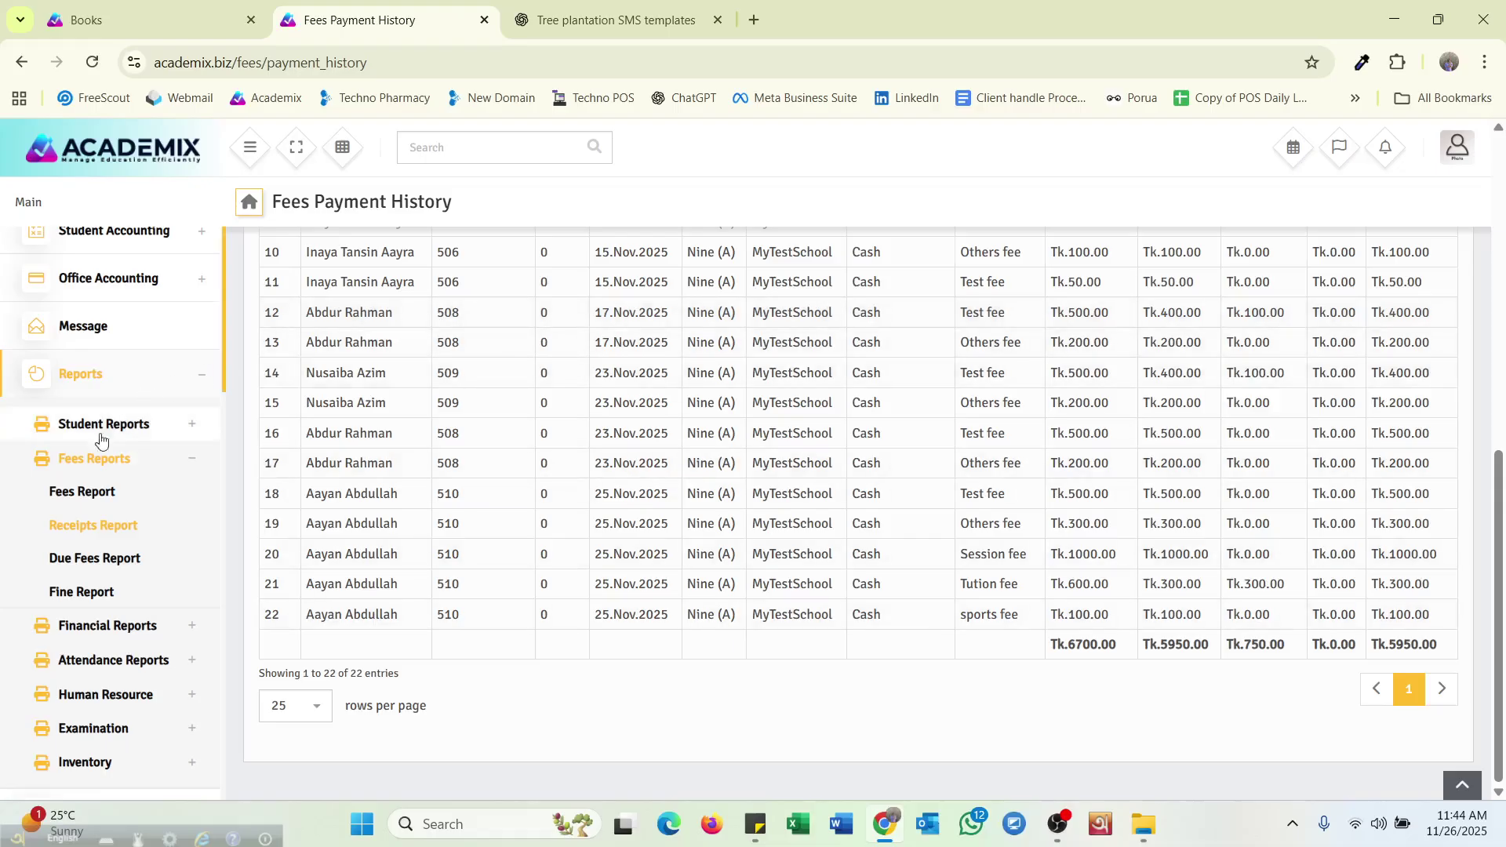
# Open the Due Fees Report and set the class to Nine and the section to A
pyautogui.click(84, 557)
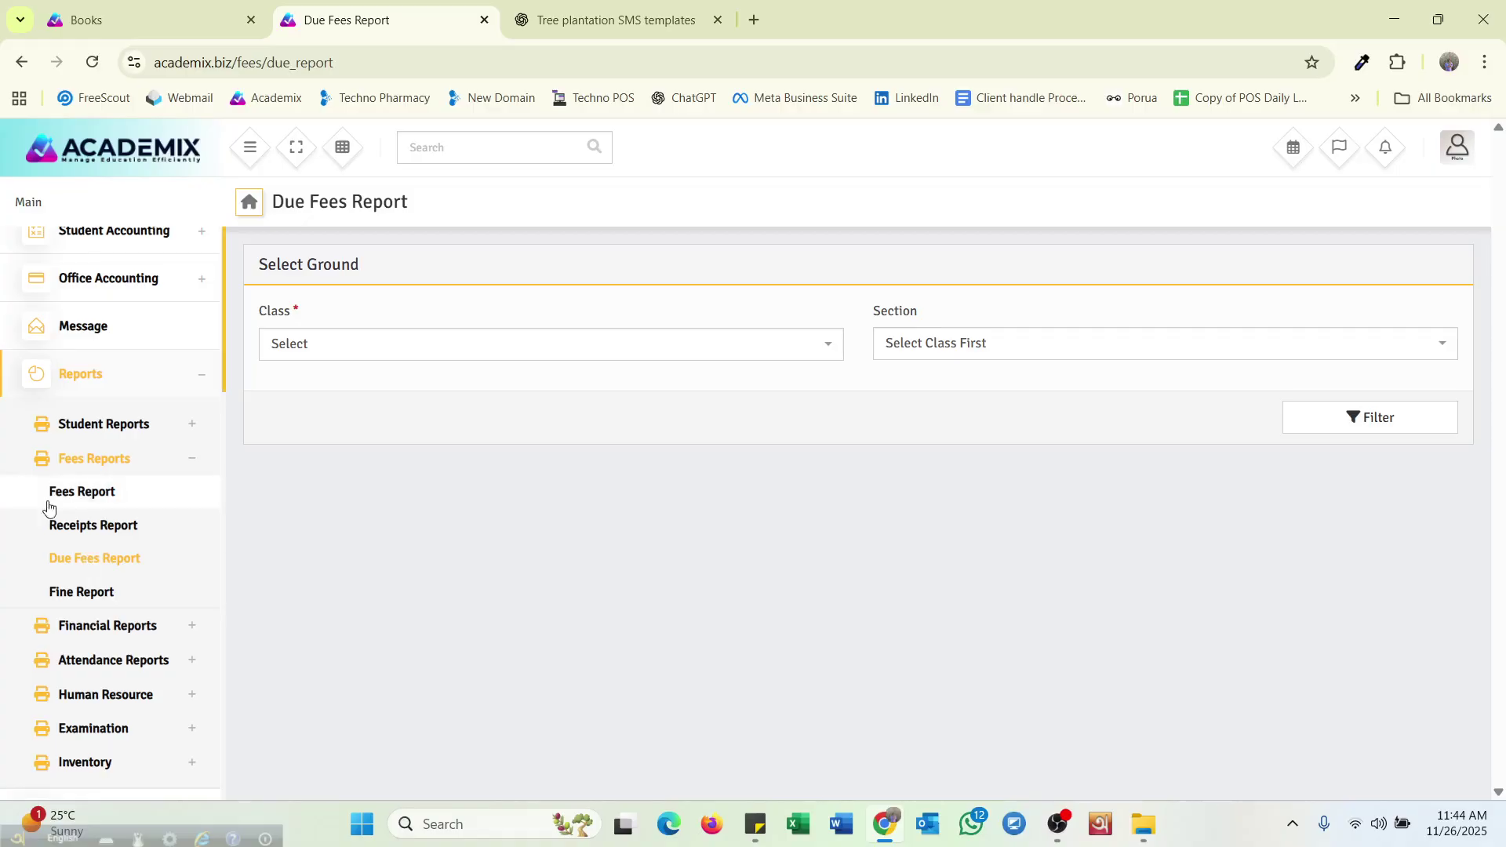
pyautogui.click(340, 351)
pyautogui.click(351, 470)
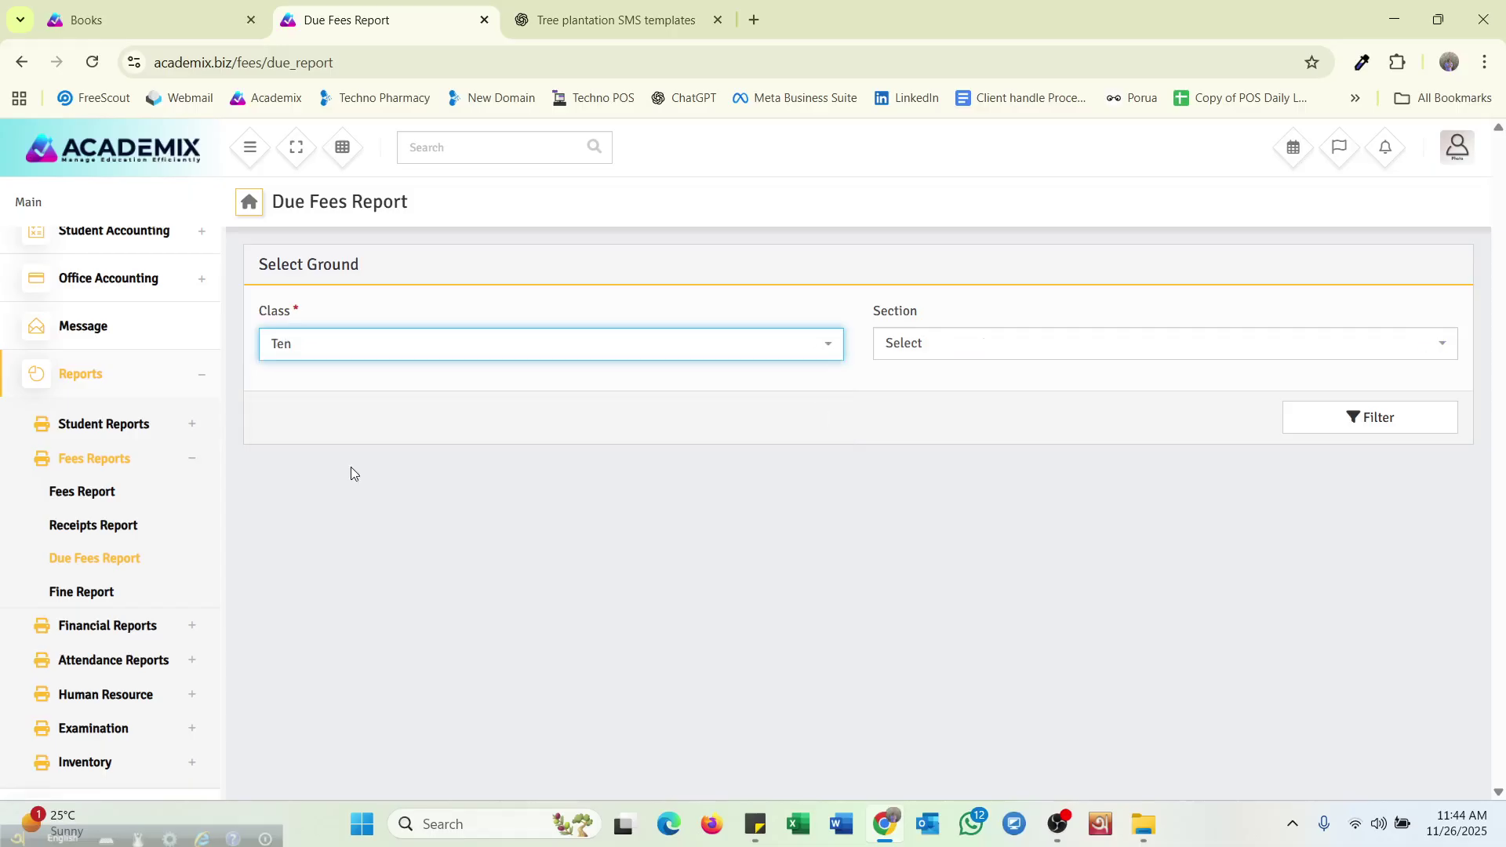
pyautogui.click(372, 337)
pyautogui.click(370, 446)
pyautogui.click(906, 353)
pyautogui.click(1029, 448)
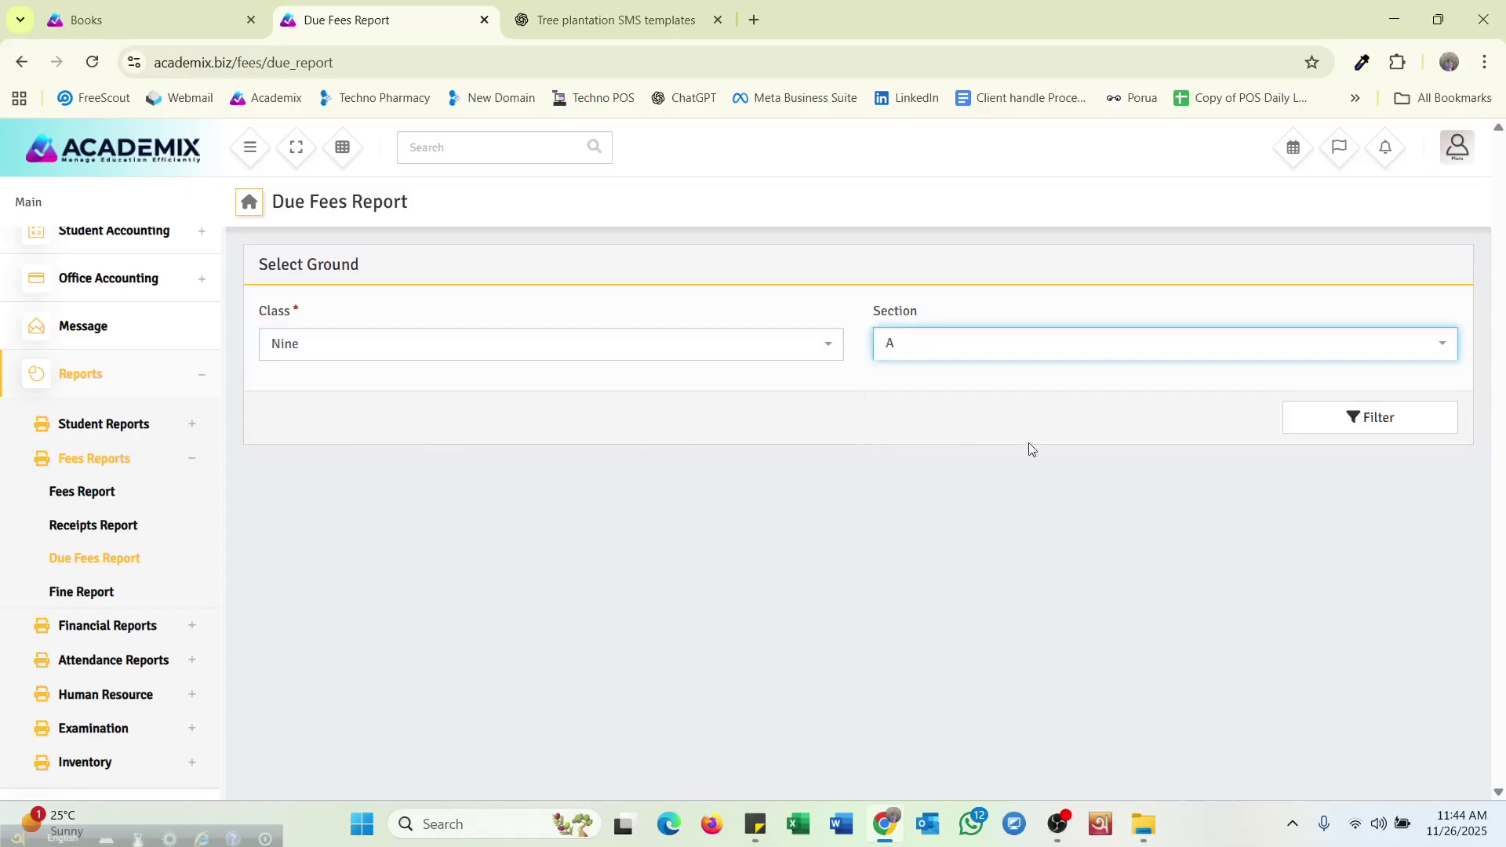
# Generate the due fees report for the chosen class and section and look through the students' balances
pyautogui.click(1313, 421)
pyautogui.scroll(-4, 882, 588)
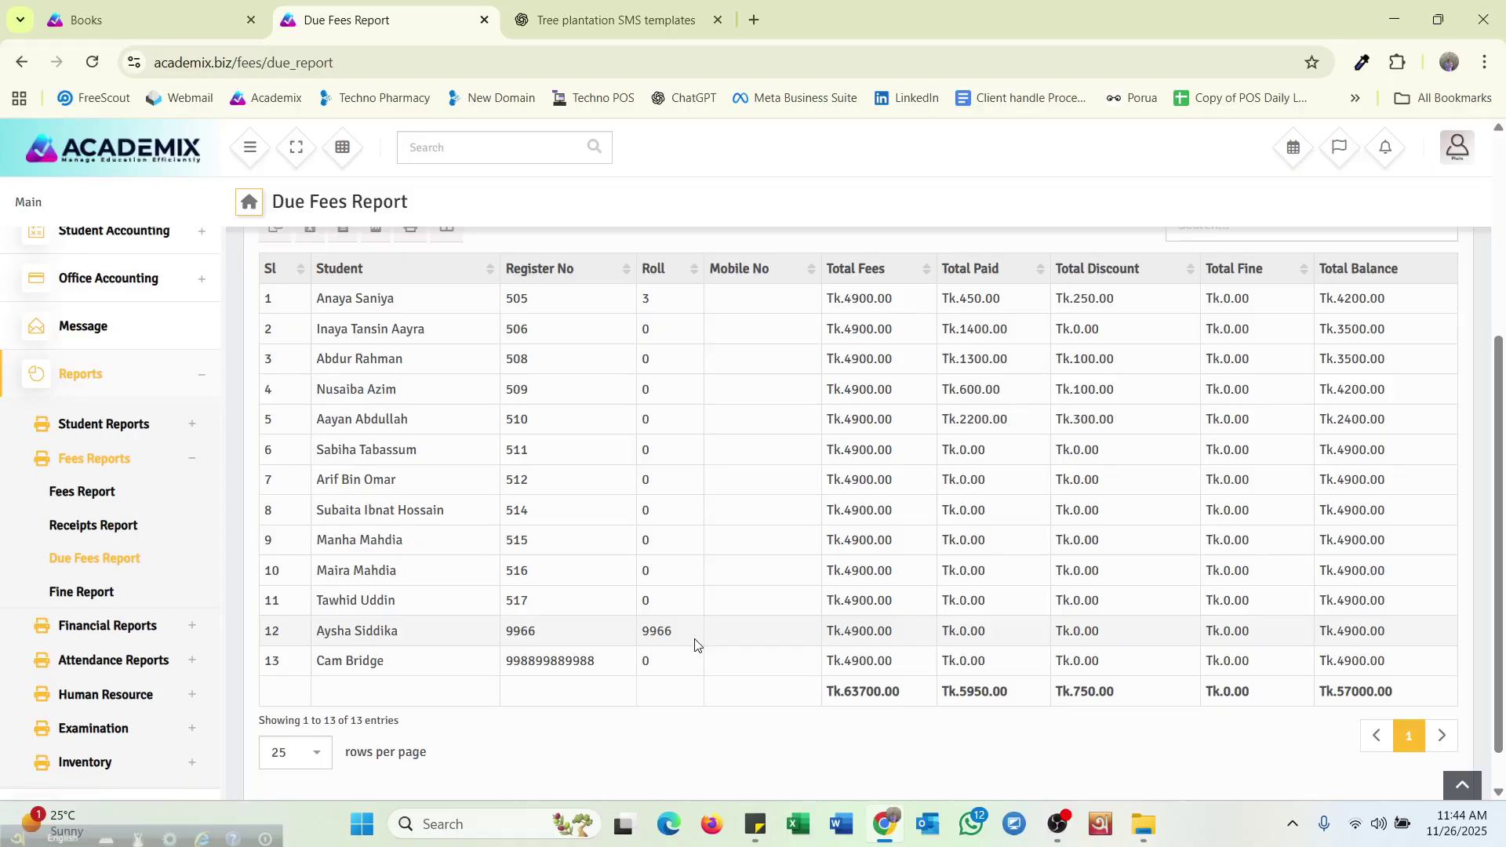
pyautogui.scroll(2, 702, 612)
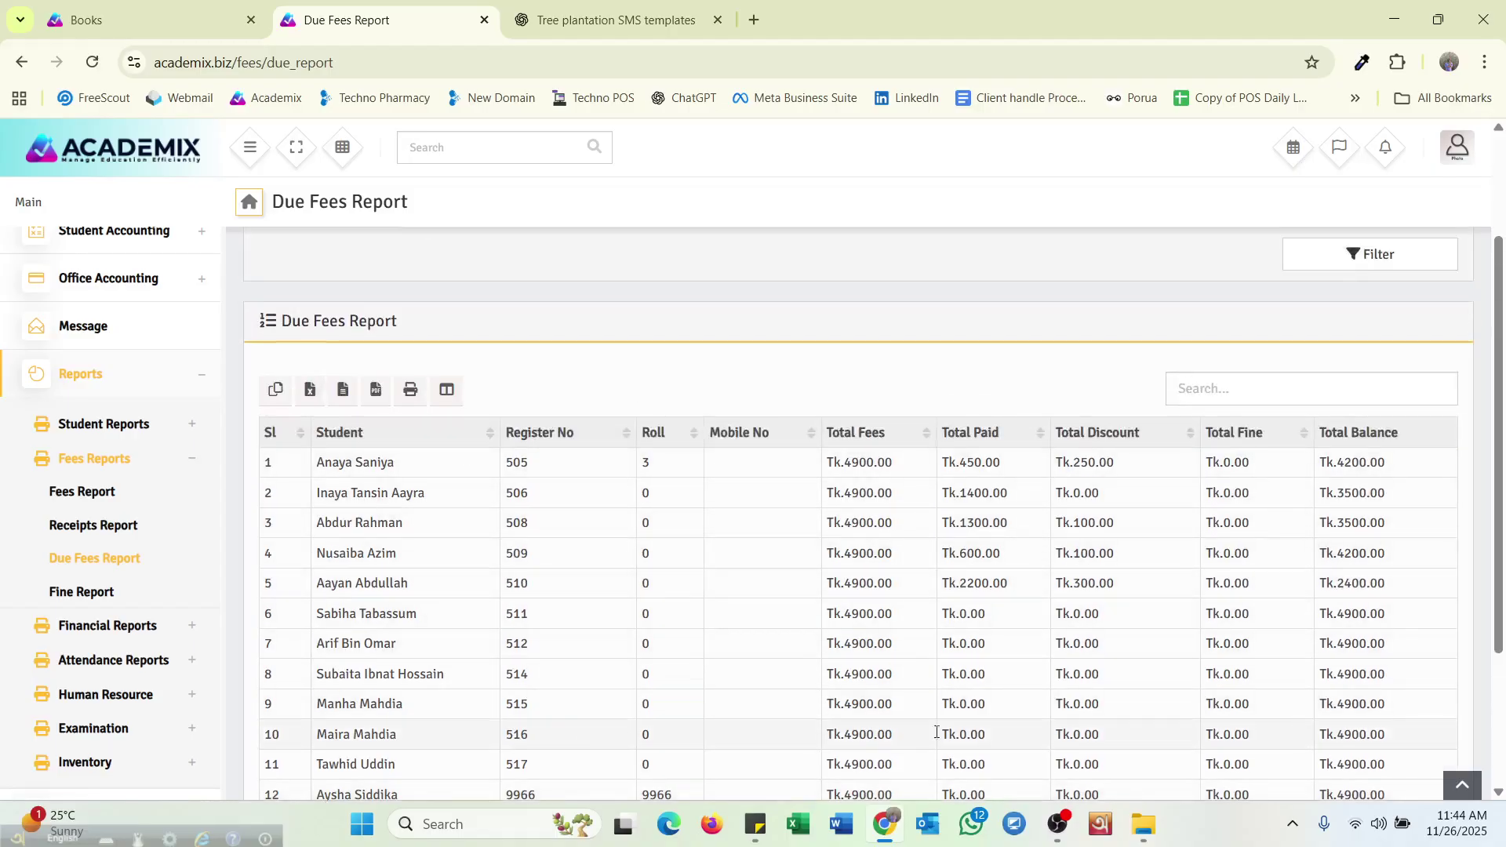
pyautogui.scroll(-2, 1213, 625)
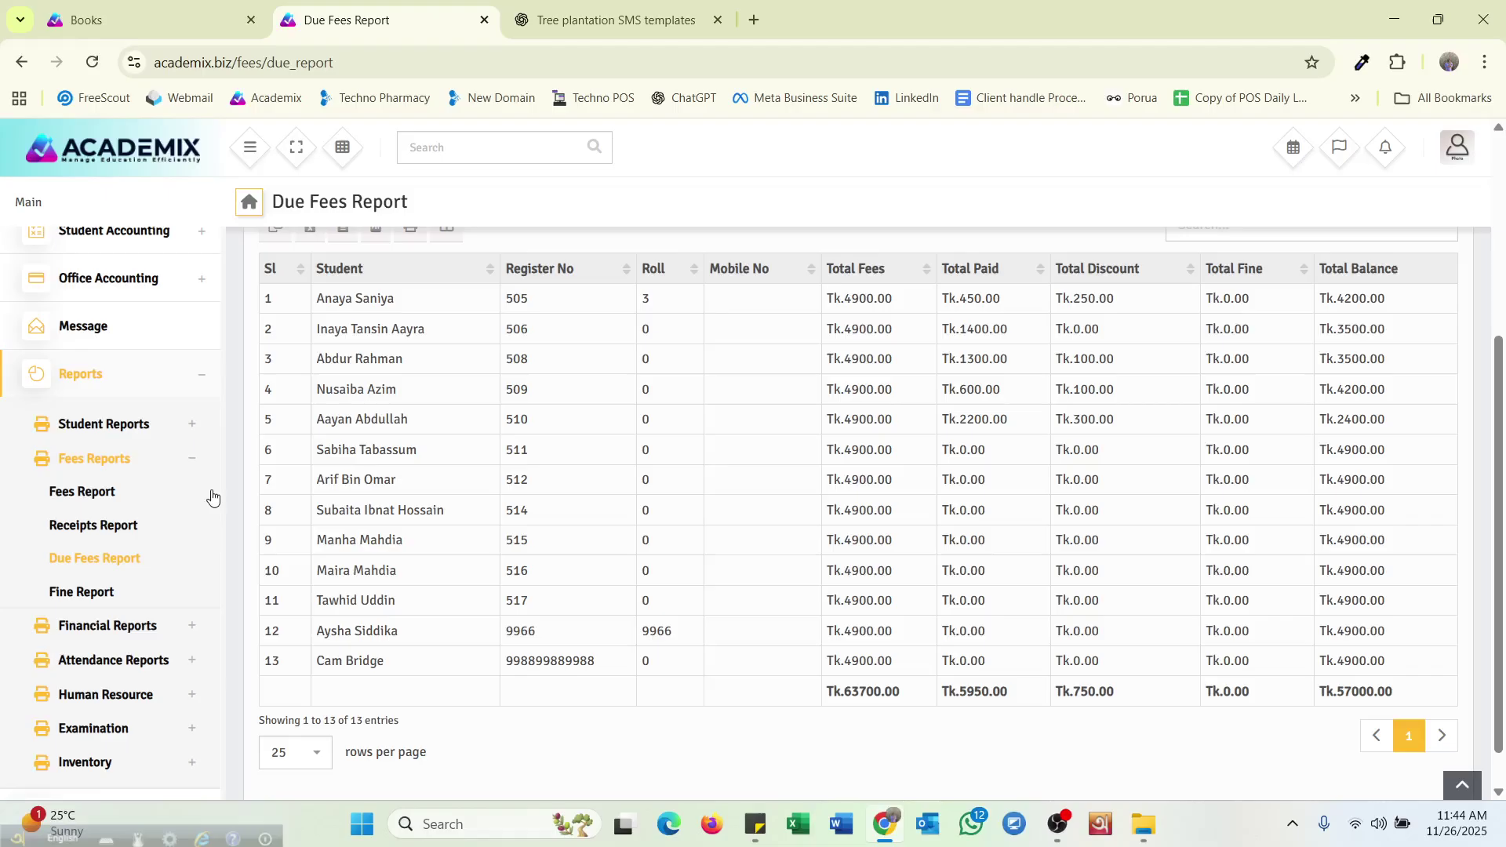
# Open the Fine Report and set the class to Nine and the section to A
pyautogui.click(81, 592)
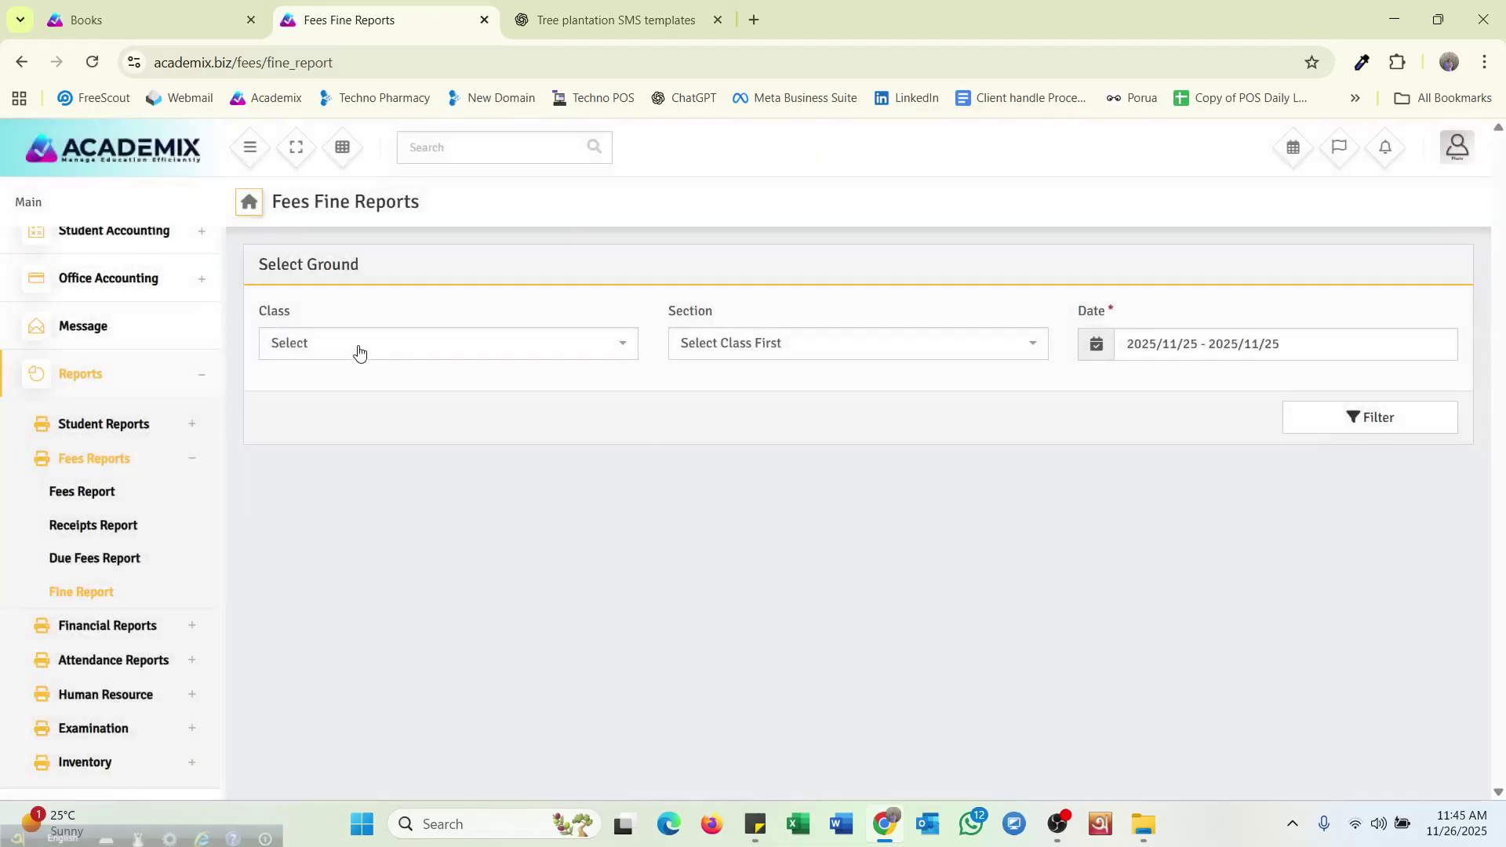
pyautogui.click(357, 347)
pyautogui.click(354, 410)
pyautogui.click(727, 347)
pyautogui.click(738, 409)
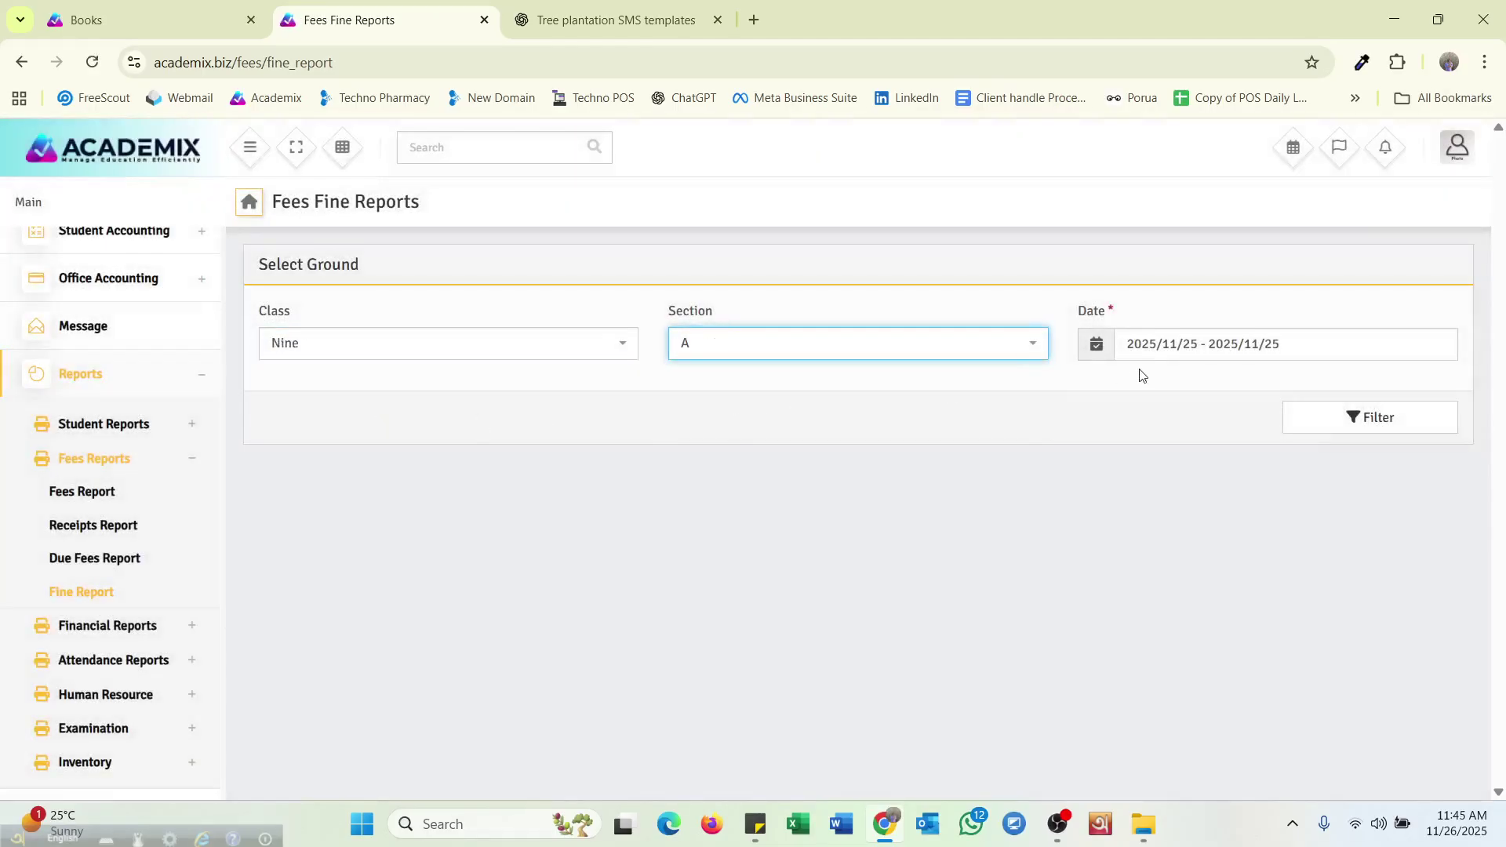
# Set the date range to This Year and generate the fees fine report
pyautogui.click(1305, 343)
pyautogui.click(1356, 562)
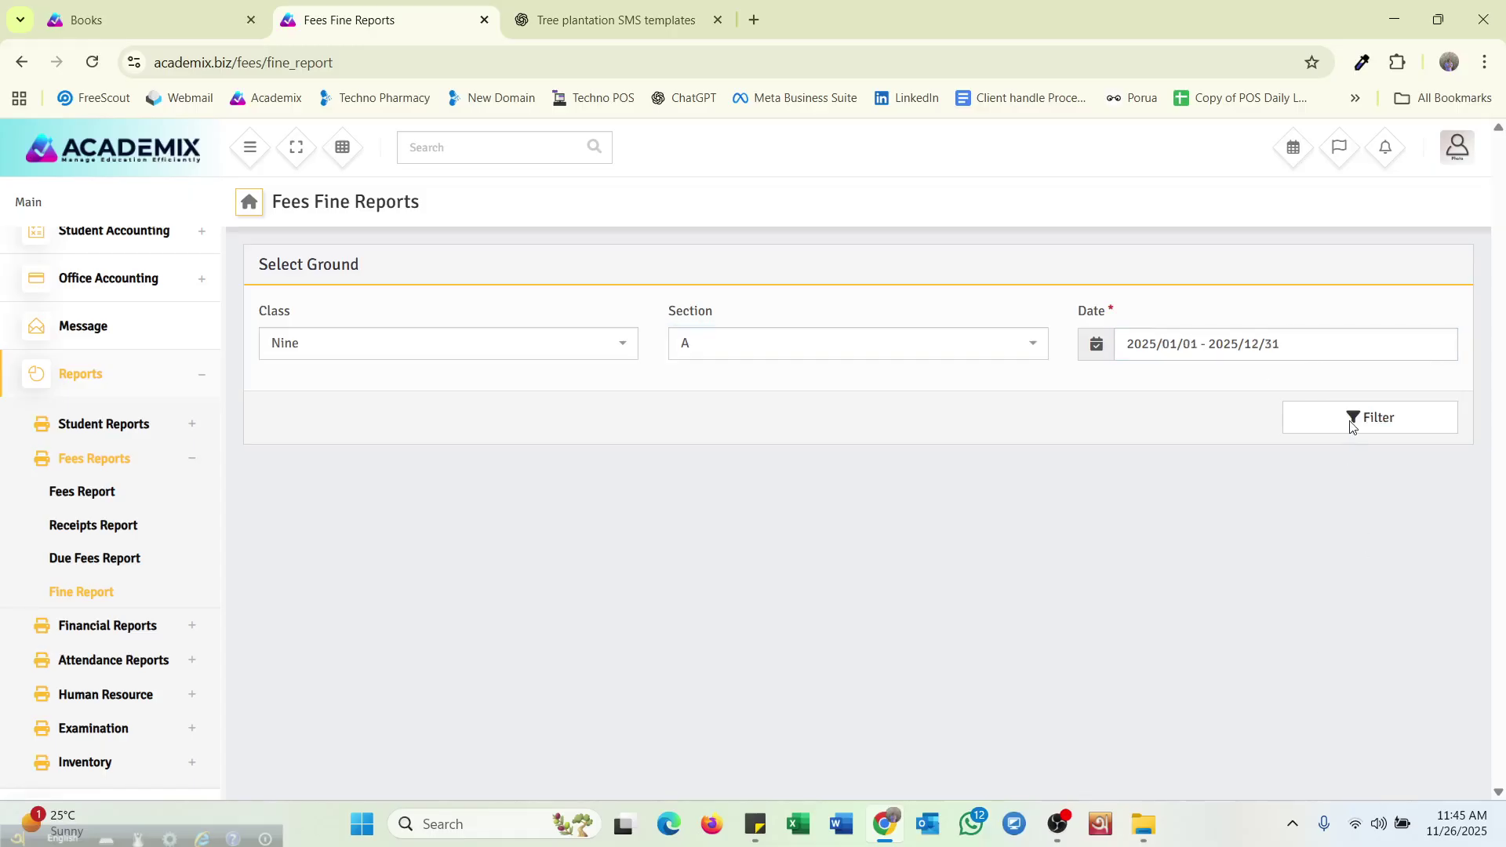
pyautogui.click(1389, 420)
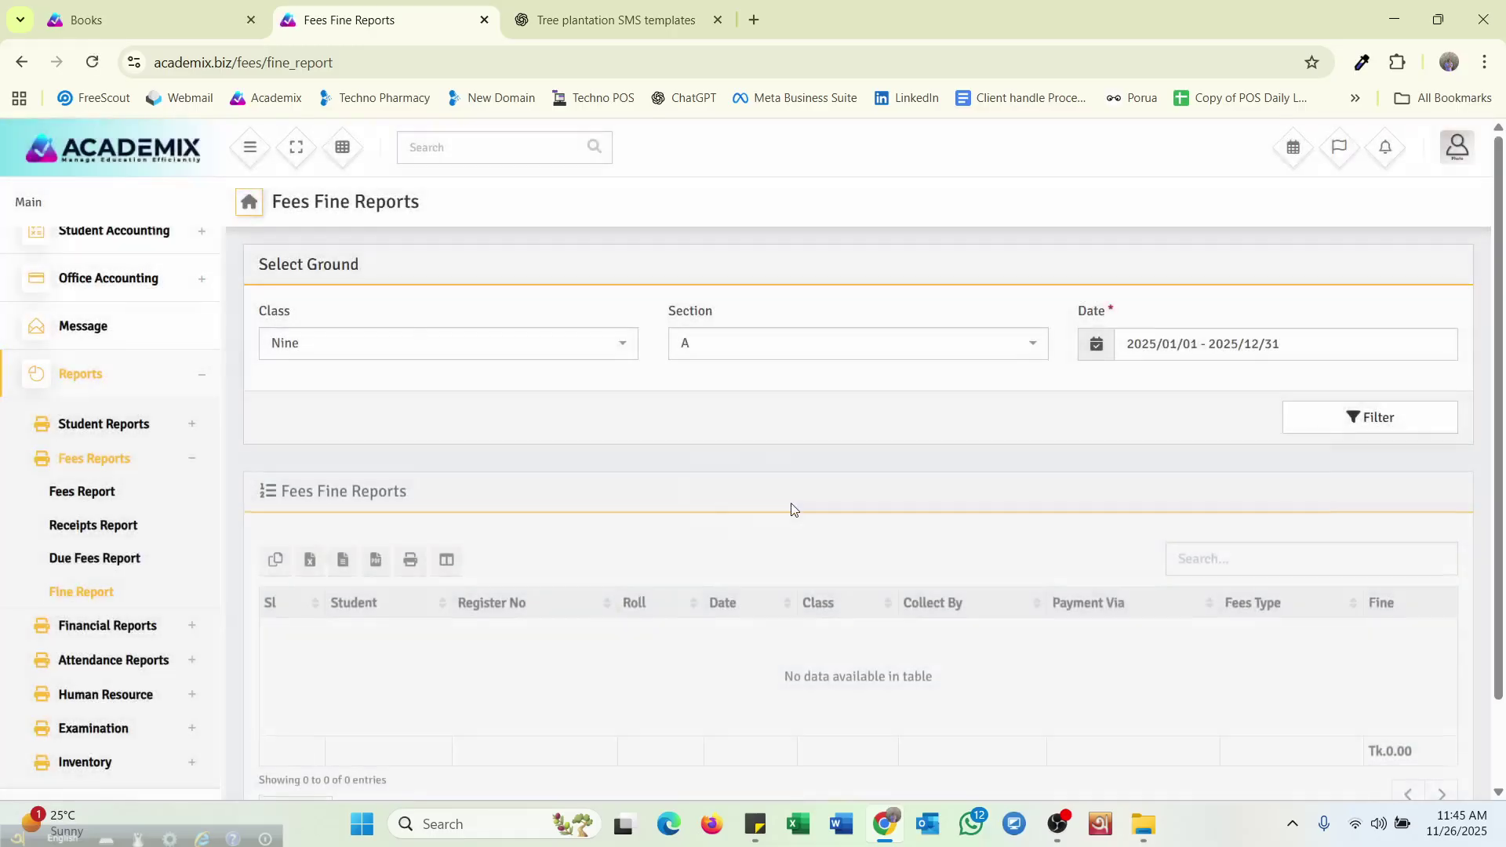
pyautogui.click(1182, 342)
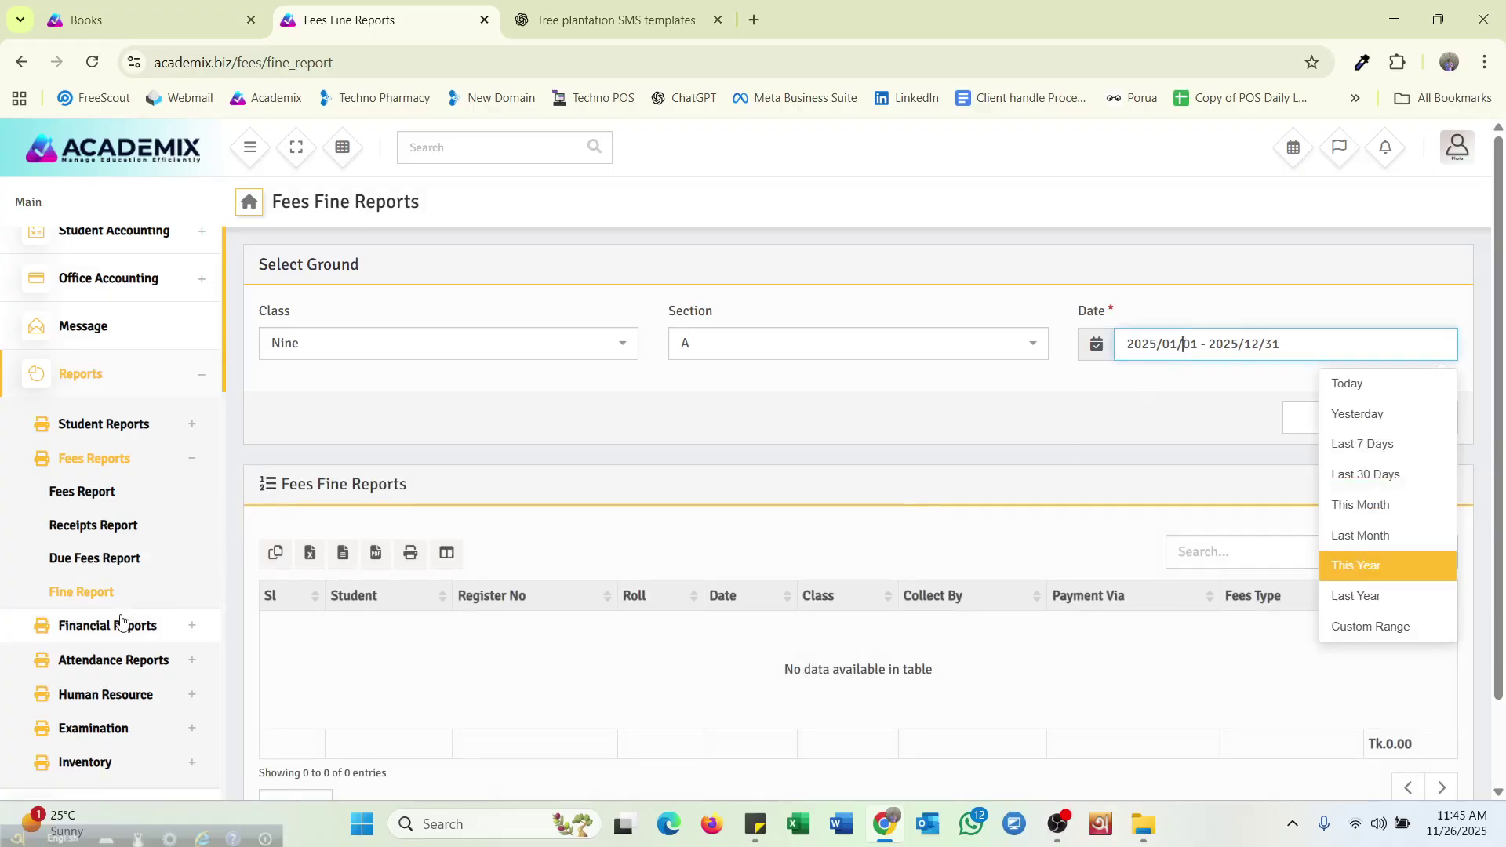
# Open the Account Statement financial report and set the account to Bnak Asia Savar and the type to All
pyautogui.click(122, 624)
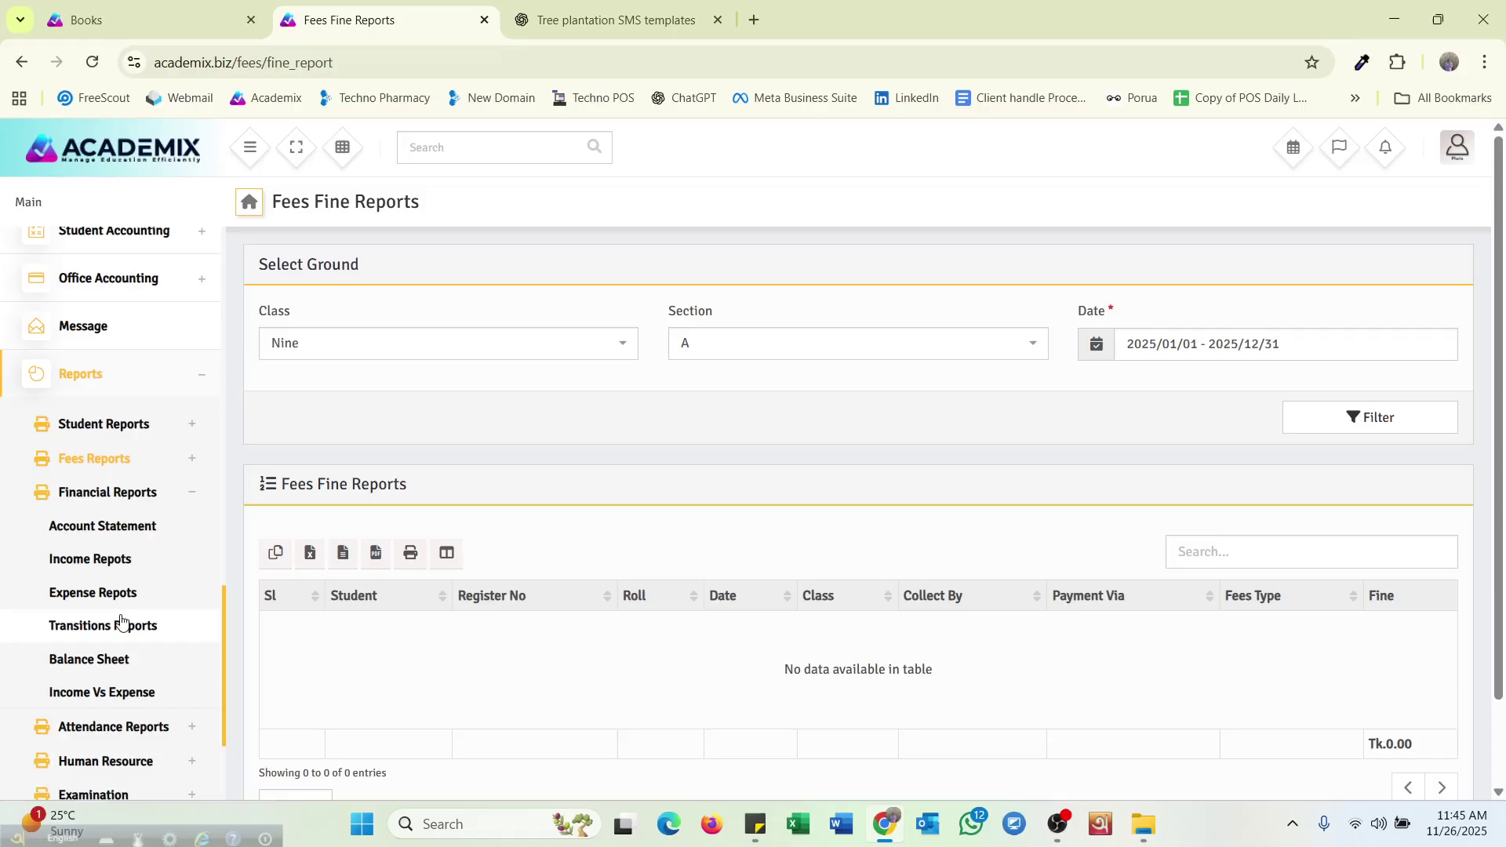
pyautogui.click(116, 538)
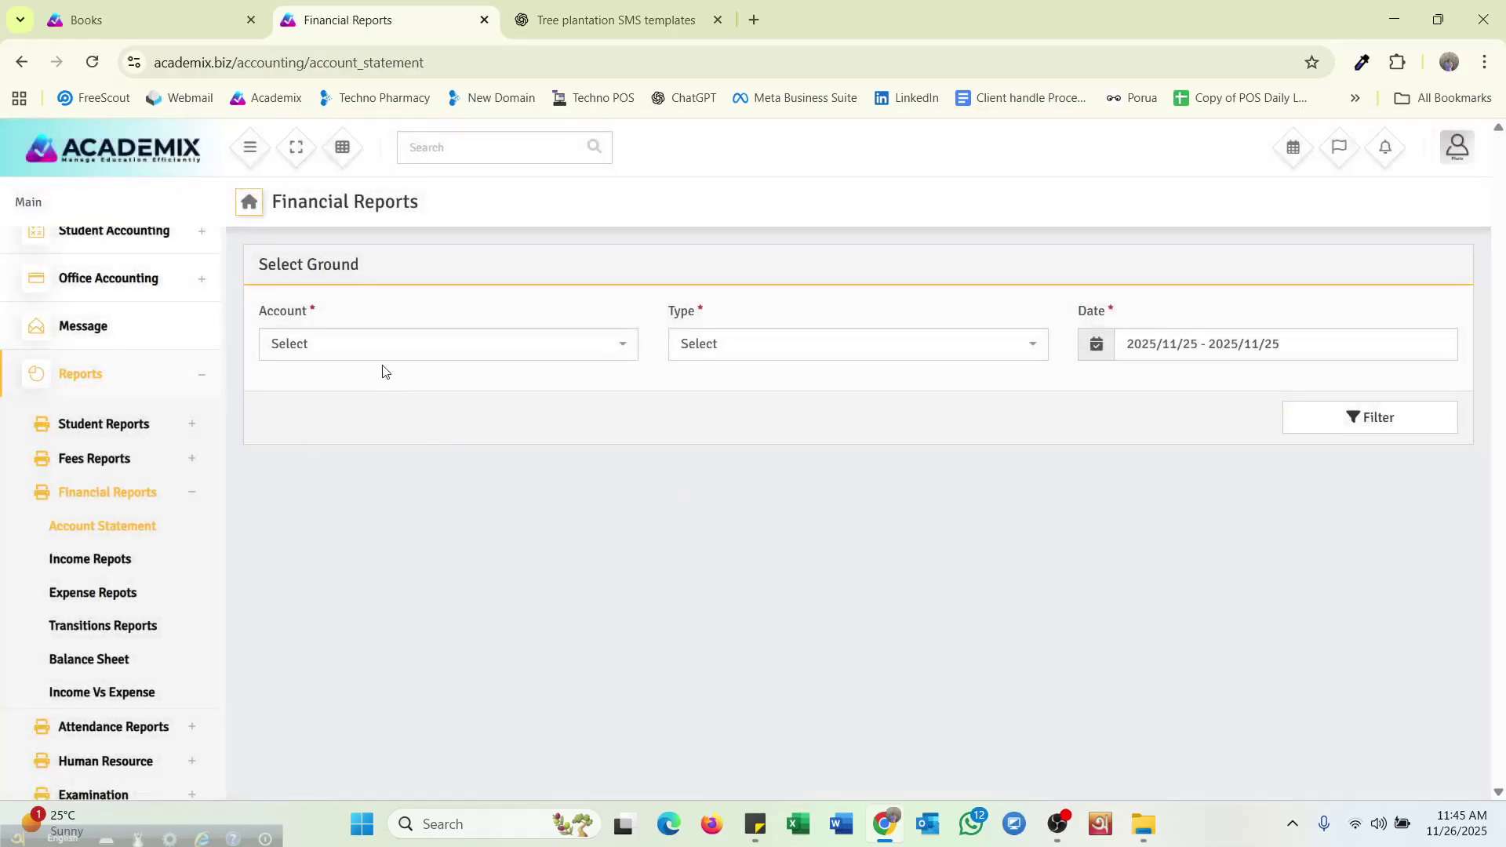
pyautogui.click(383, 359)
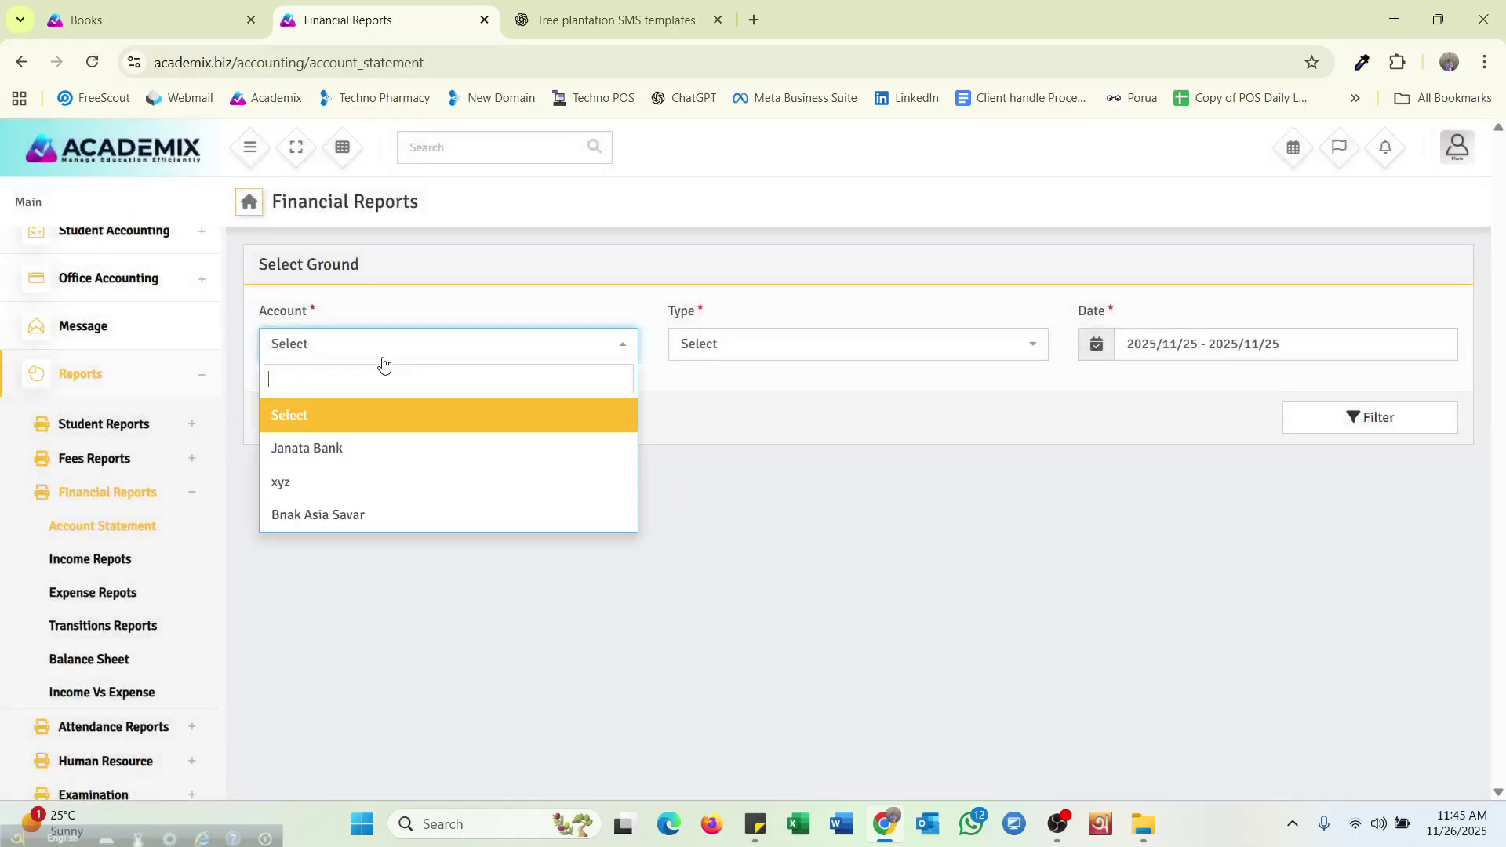
pyautogui.click(357, 515)
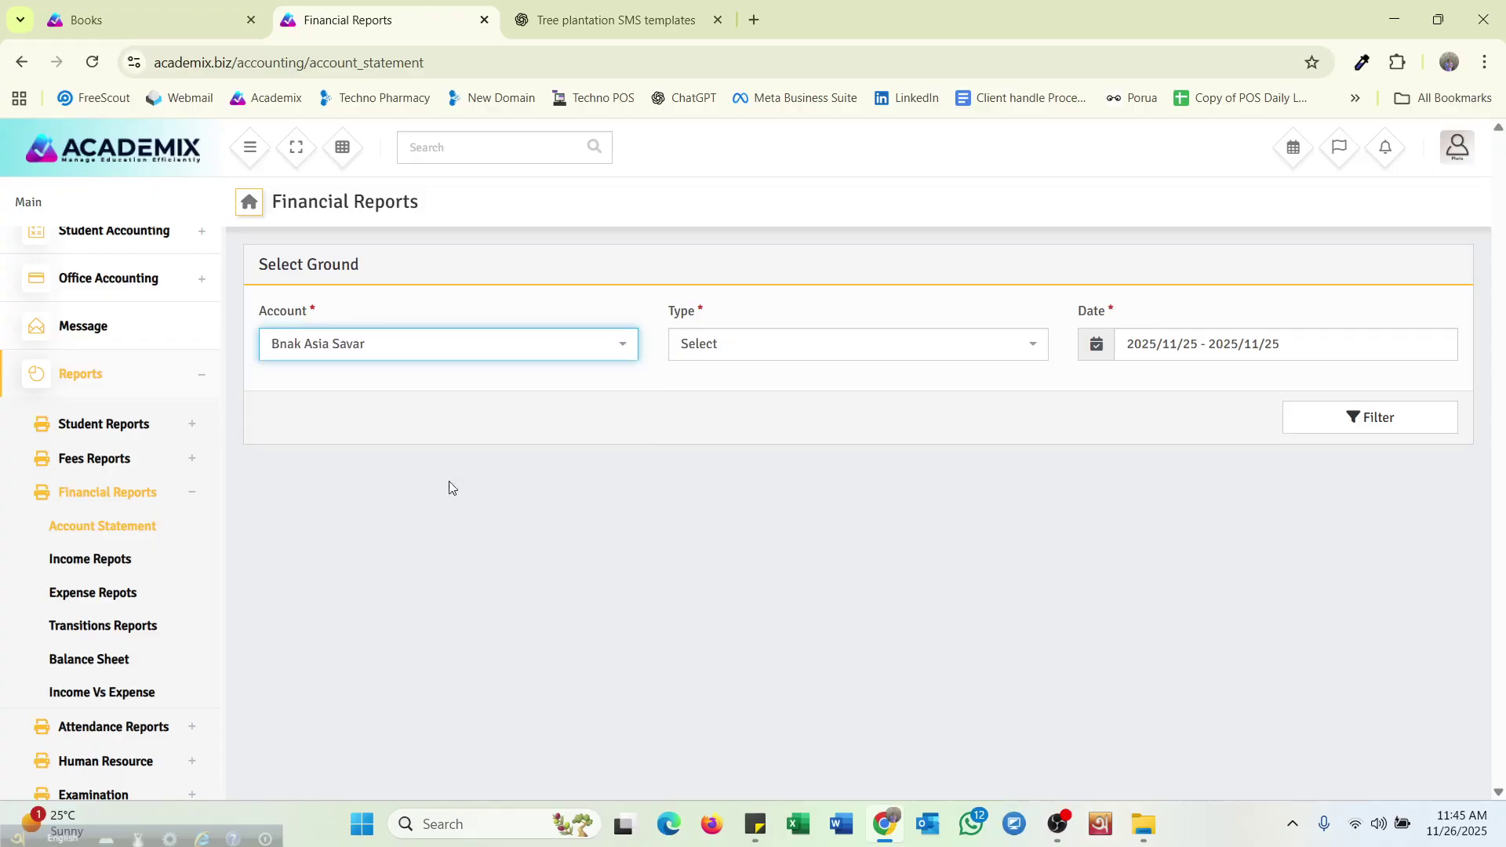
pyautogui.click(722, 346)
pyautogui.click(760, 413)
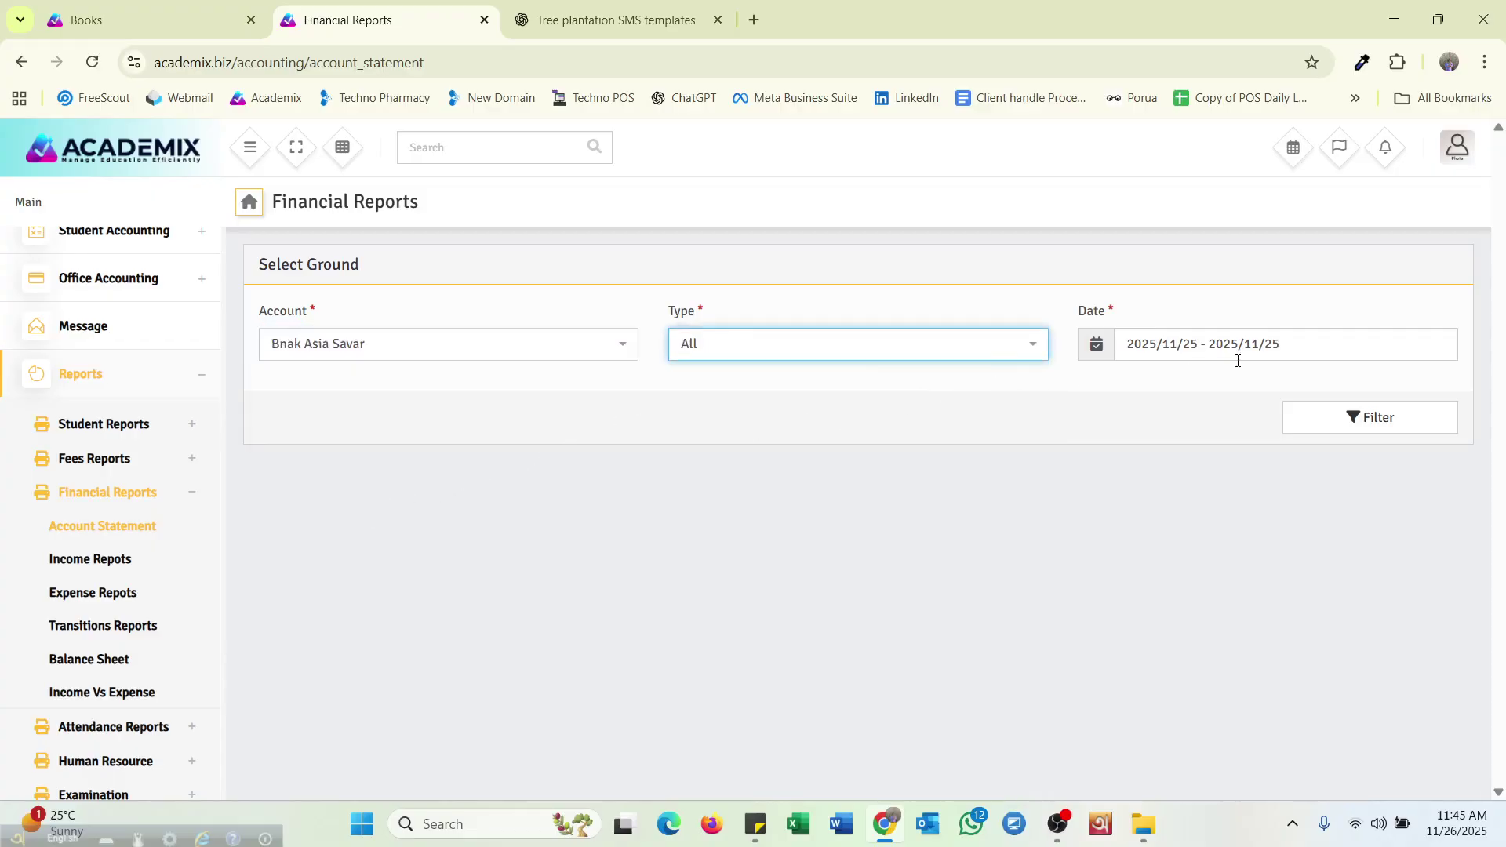
# Set the date range to This Year and generate the account statement
pyautogui.click(1332, 350)
pyautogui.click(1346, 568)
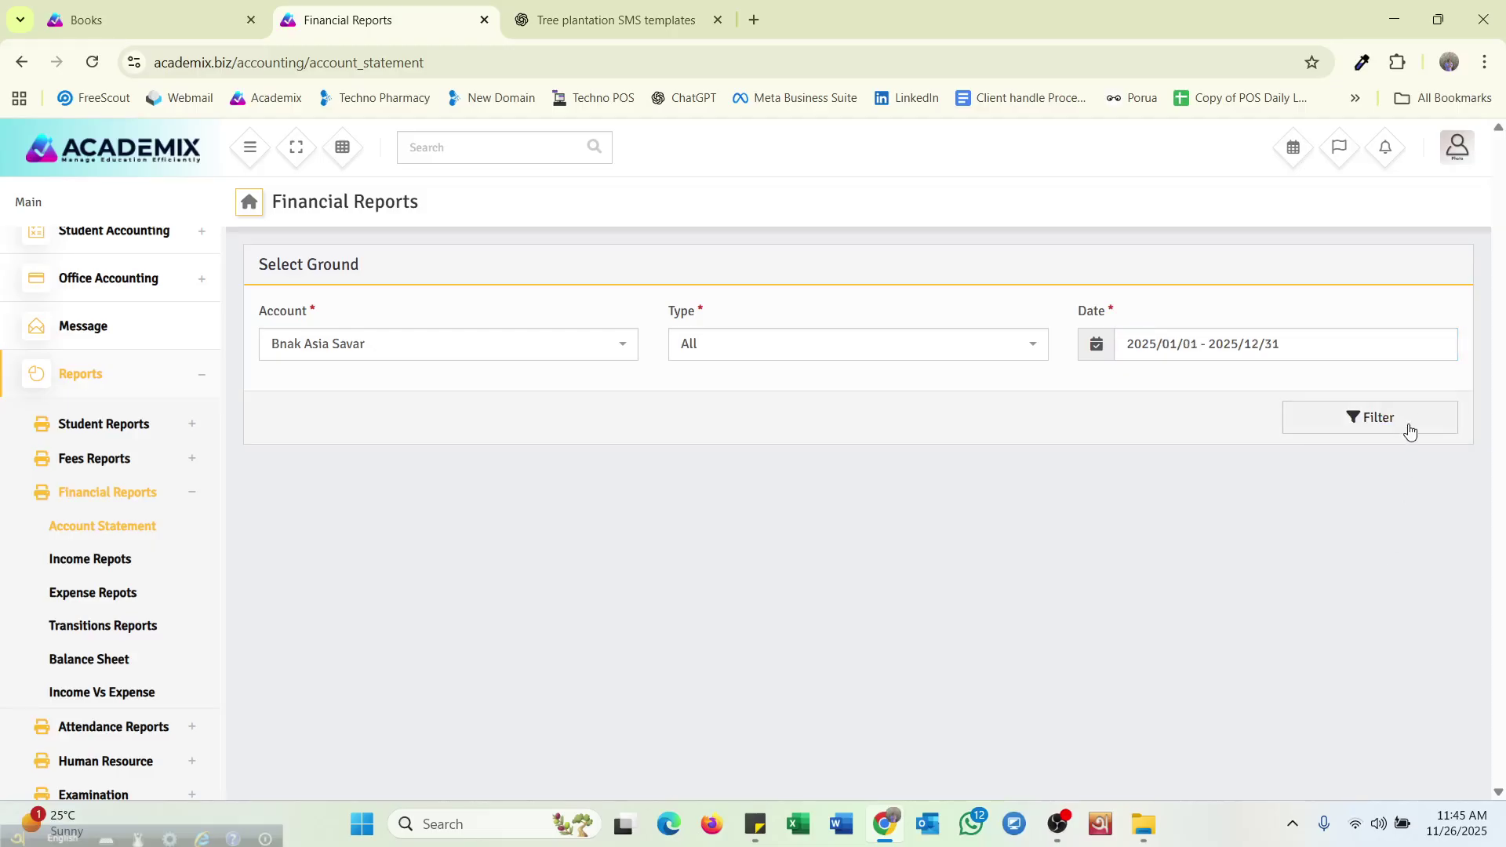
pyautogui.click(1409, 424)
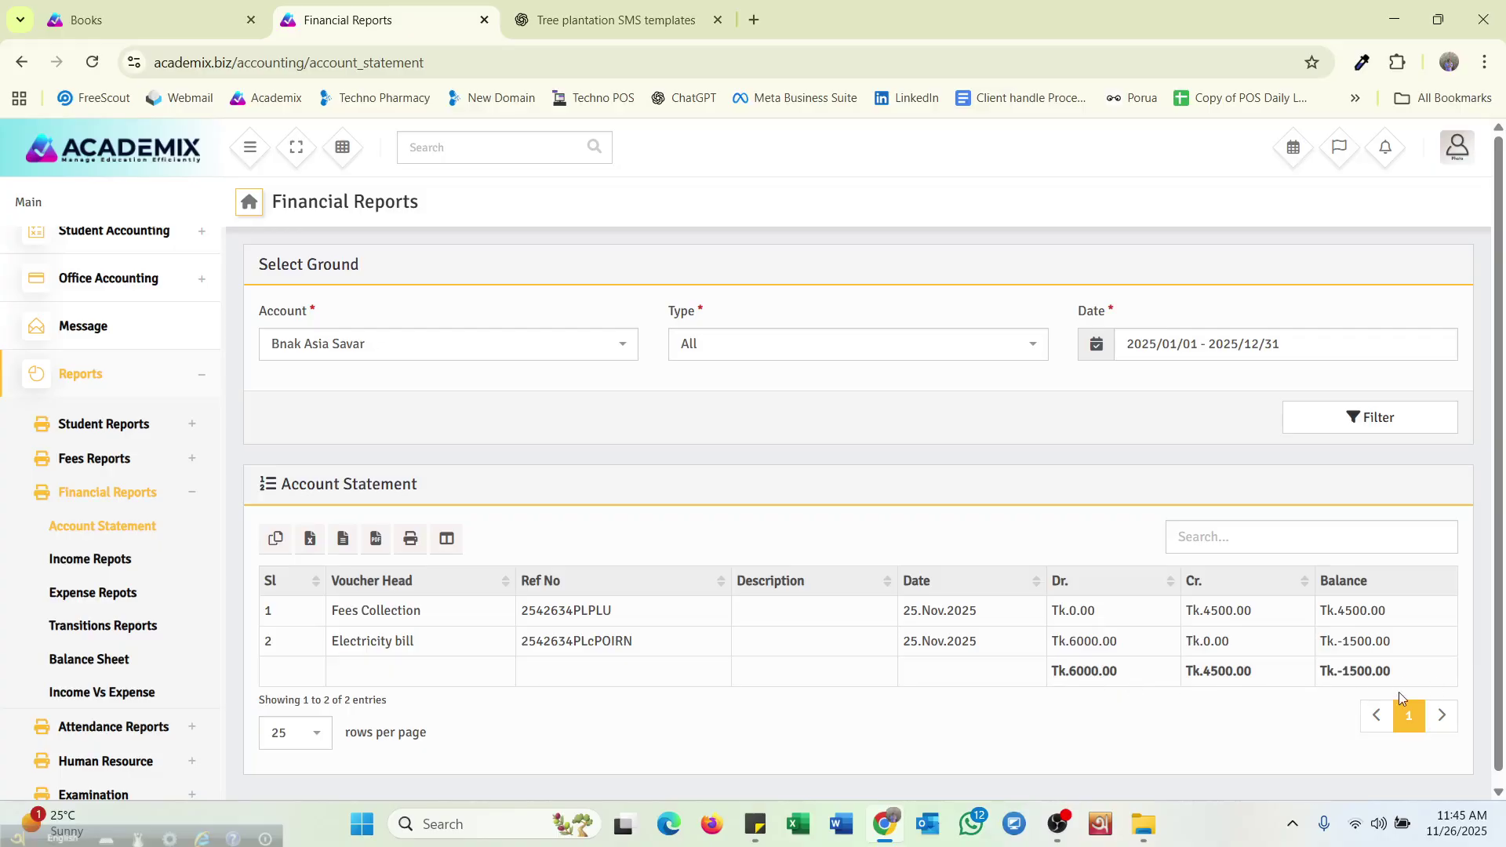
# Open the income report, generate it for This Year, and view the listed deposits
pyautogui.click(119, 570)
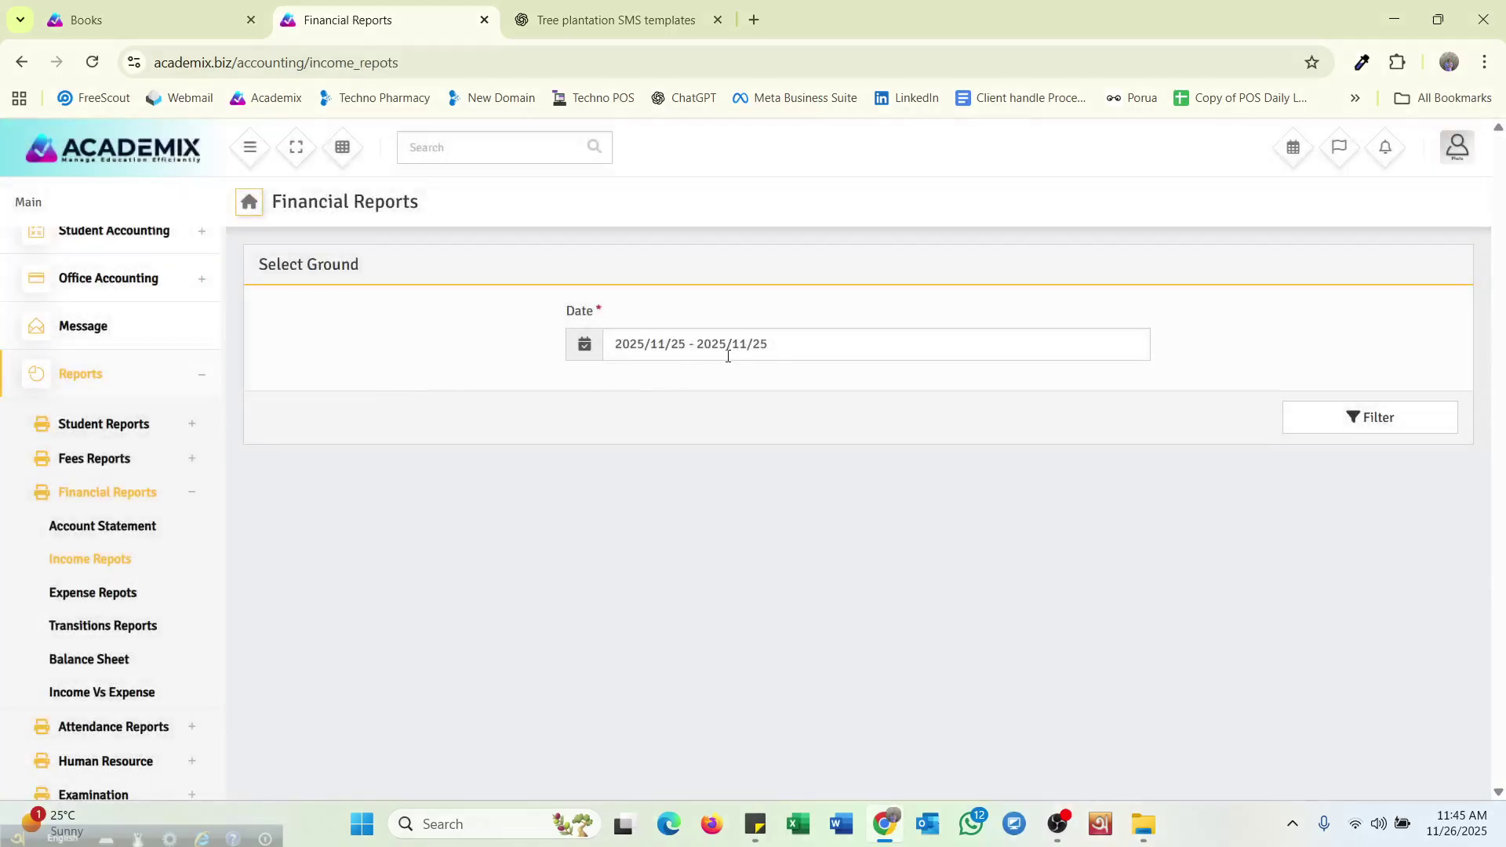
pyautogui.click(730, 353)
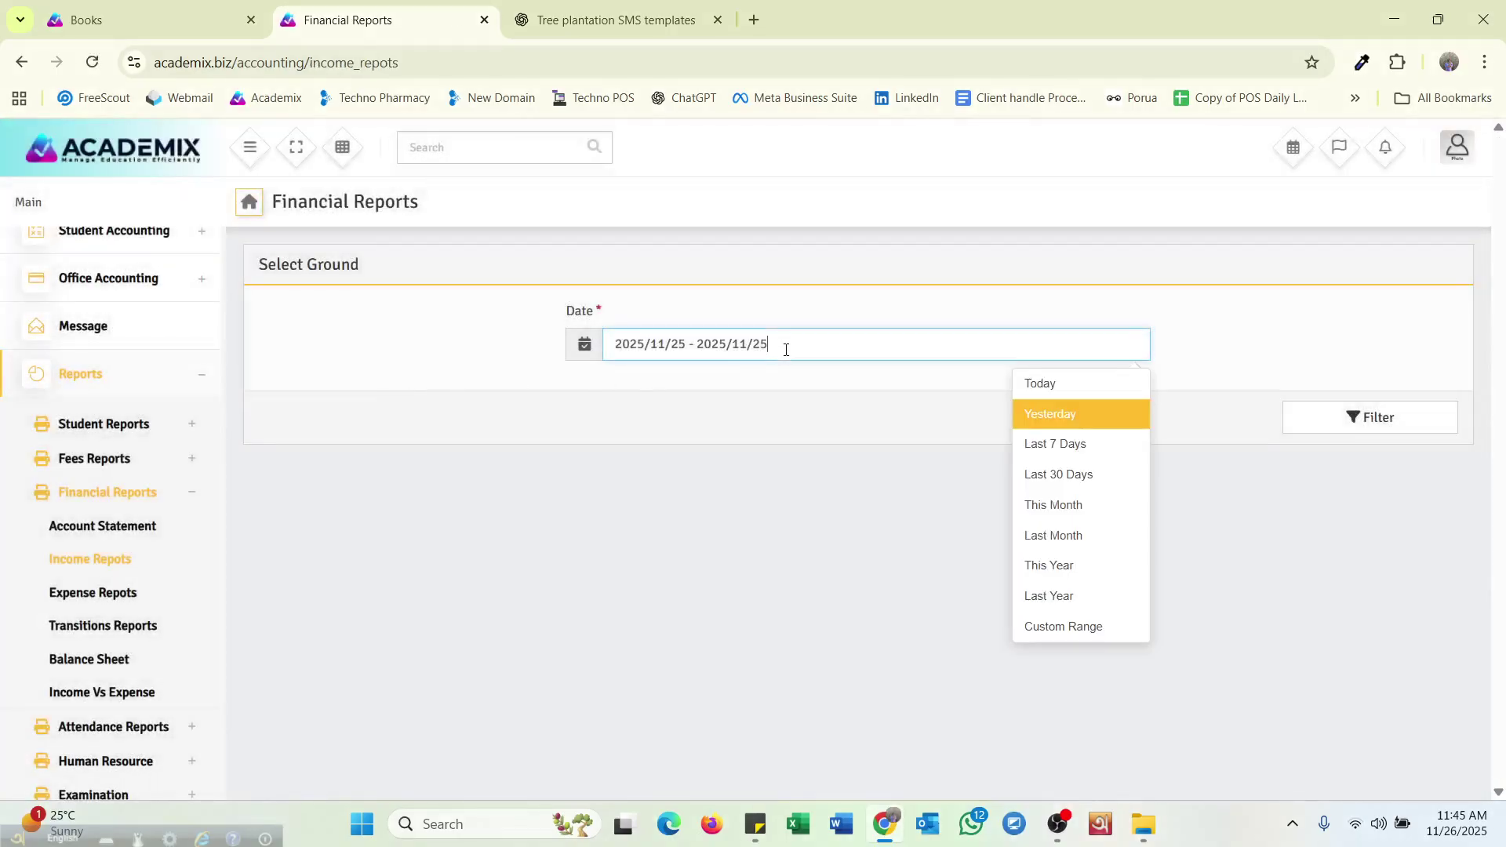
pyautogui.click(1049, 565)
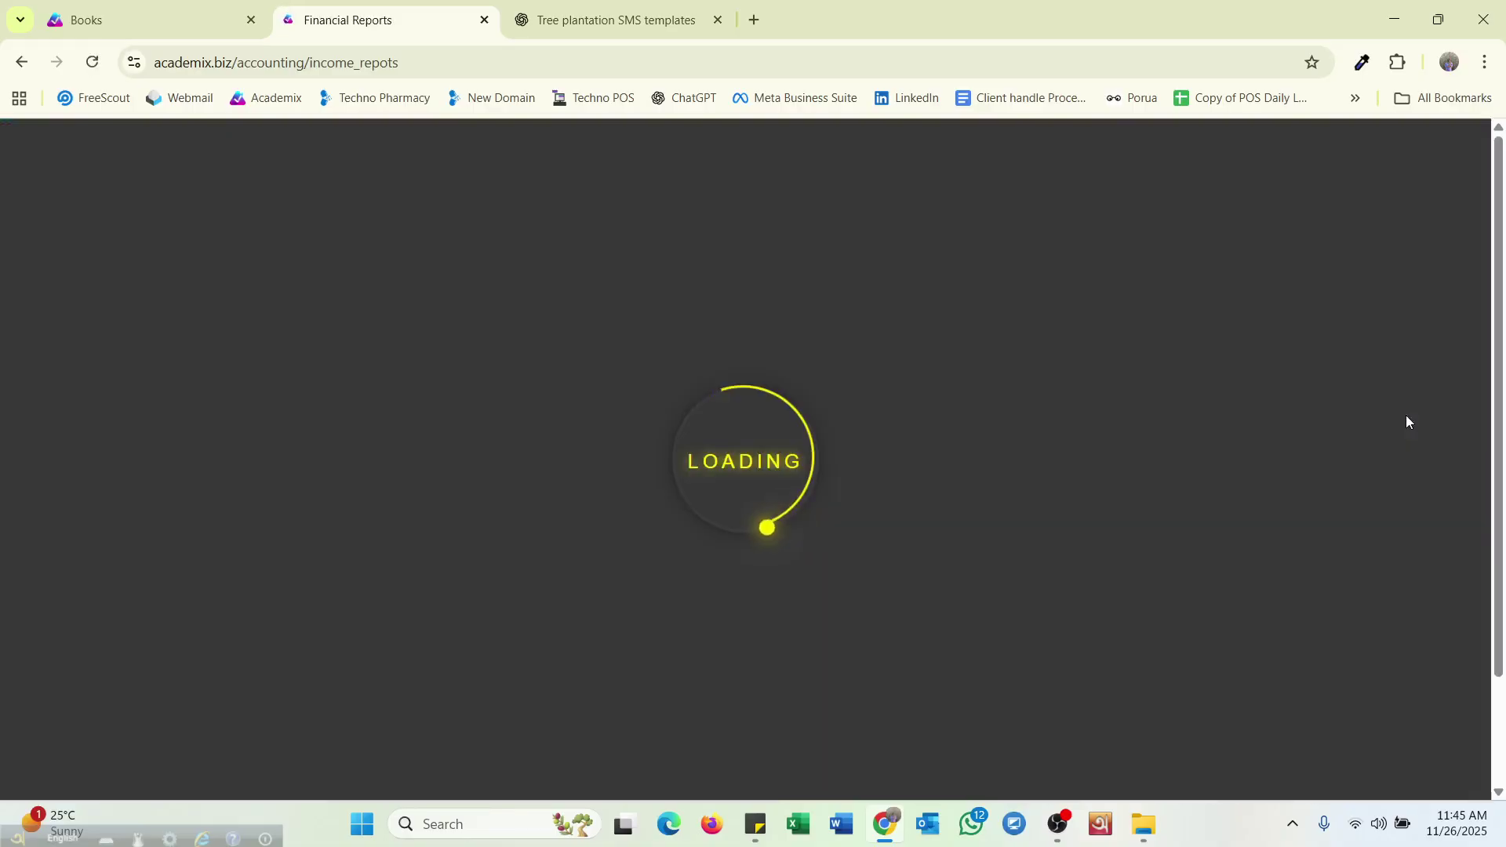
pyautogui.scroll(-2, 577, 528)
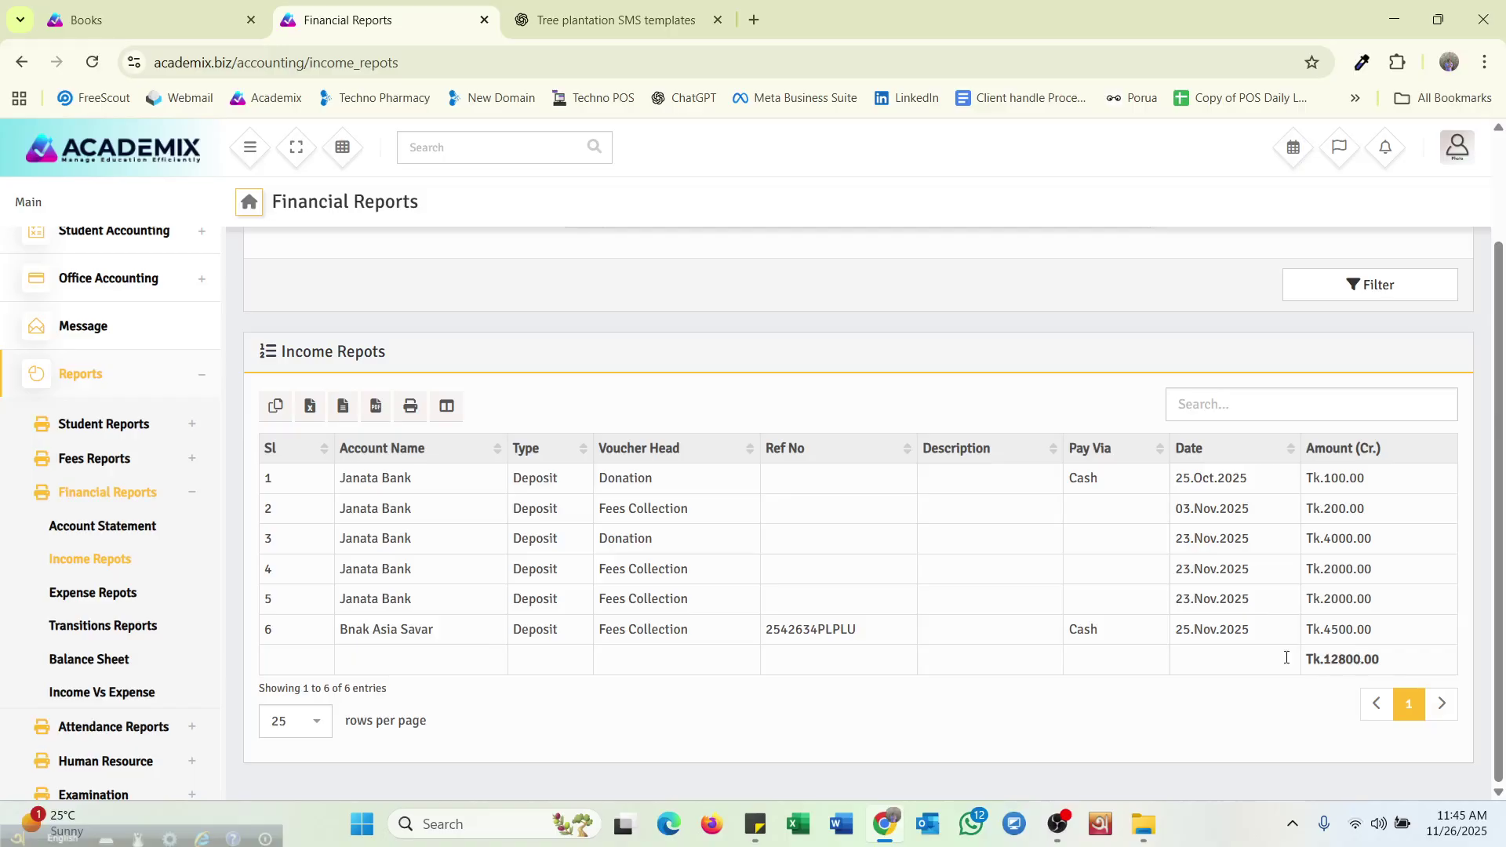
# Open the expense report, generate it for This Year, and view the listed expenses
pyautogui.click(162, 598)
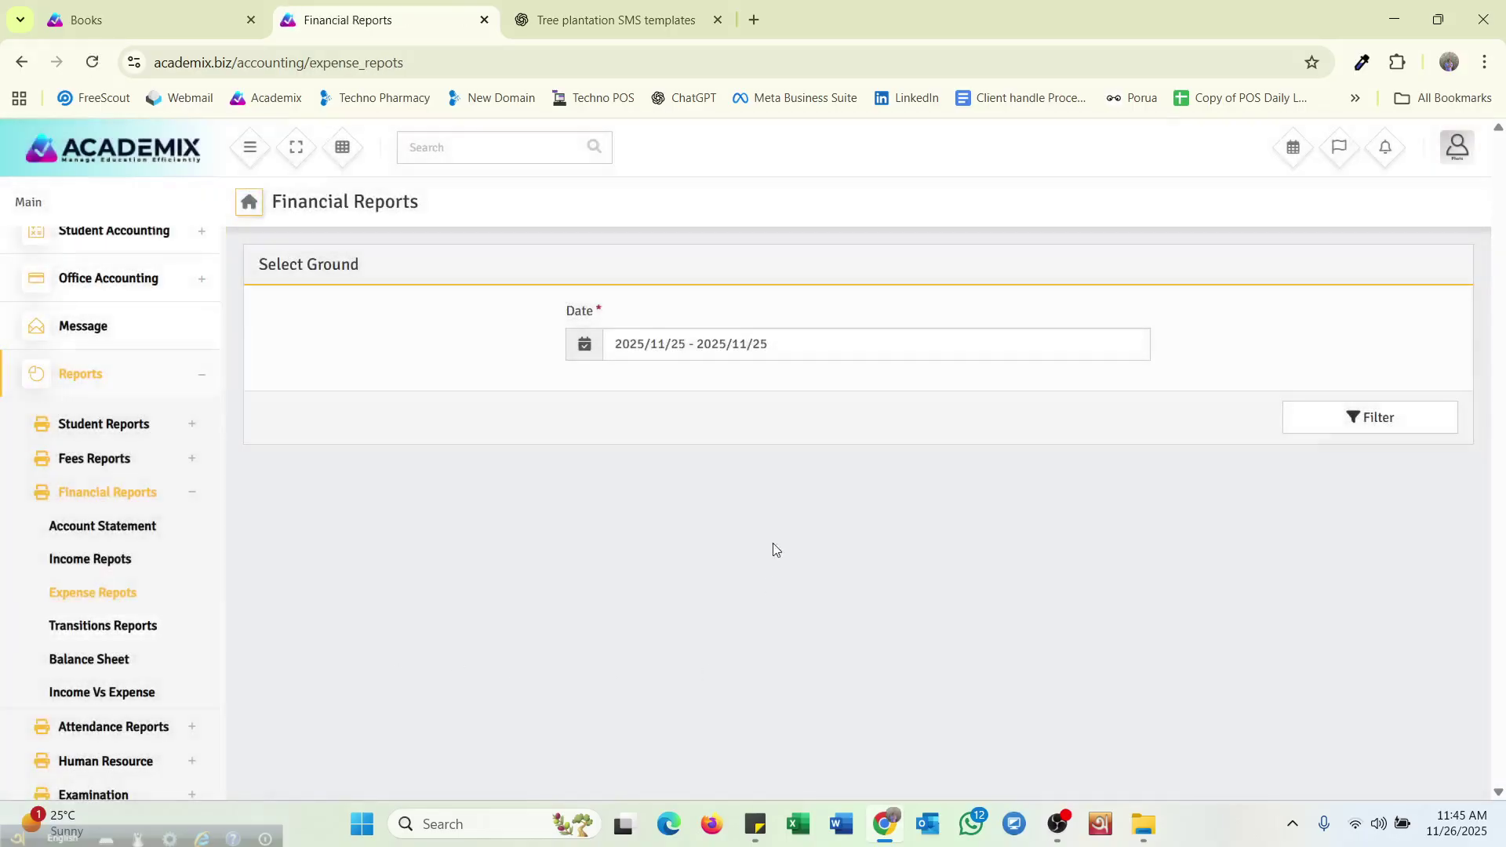
pyautogui.click(837, 341)
pyautogui.click(1108, 563)
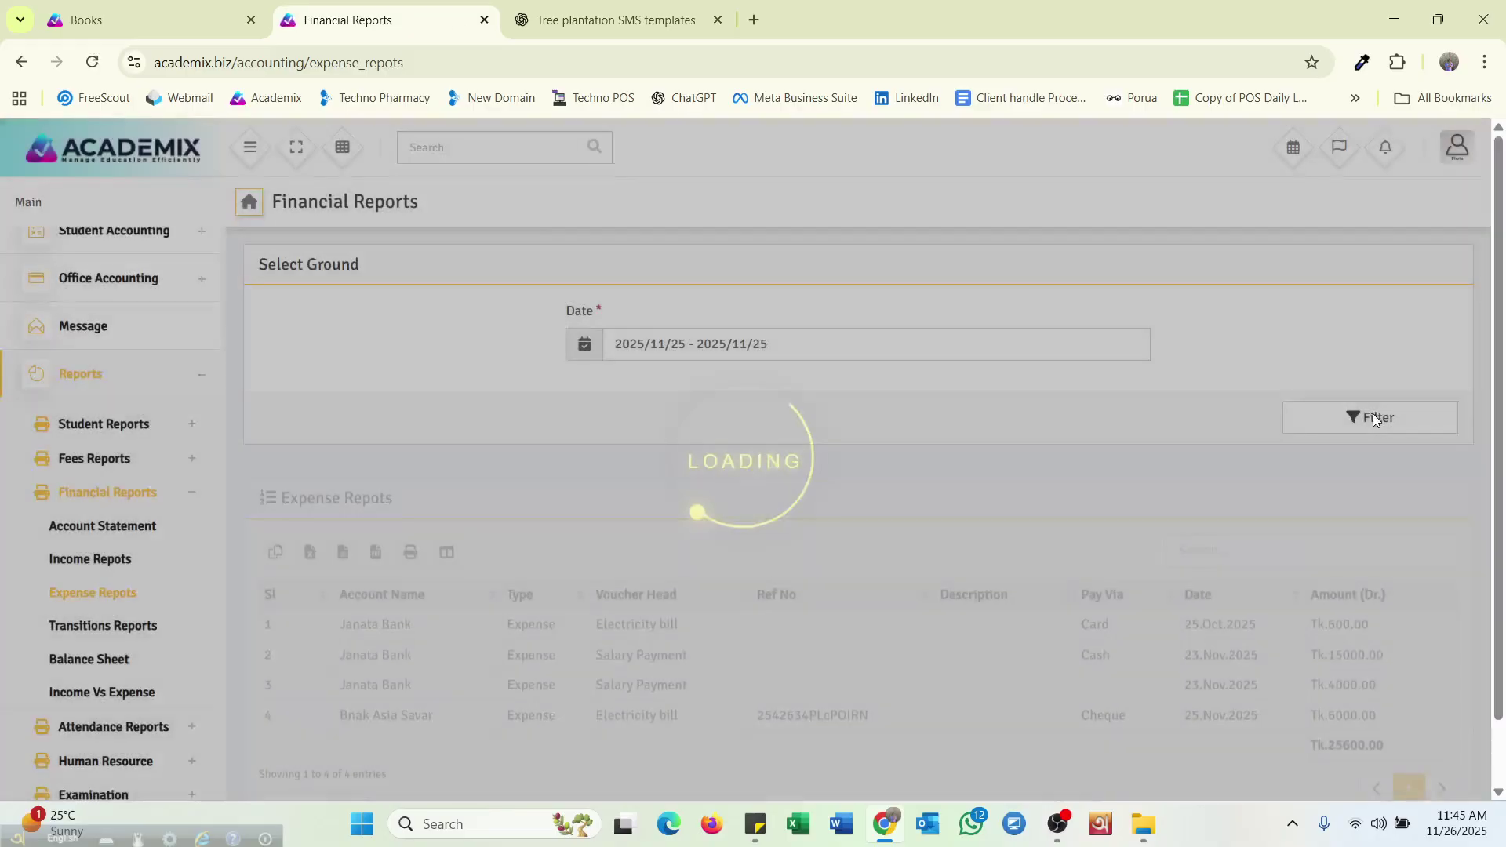
pyautogui.scroll(-1, 758, 463)
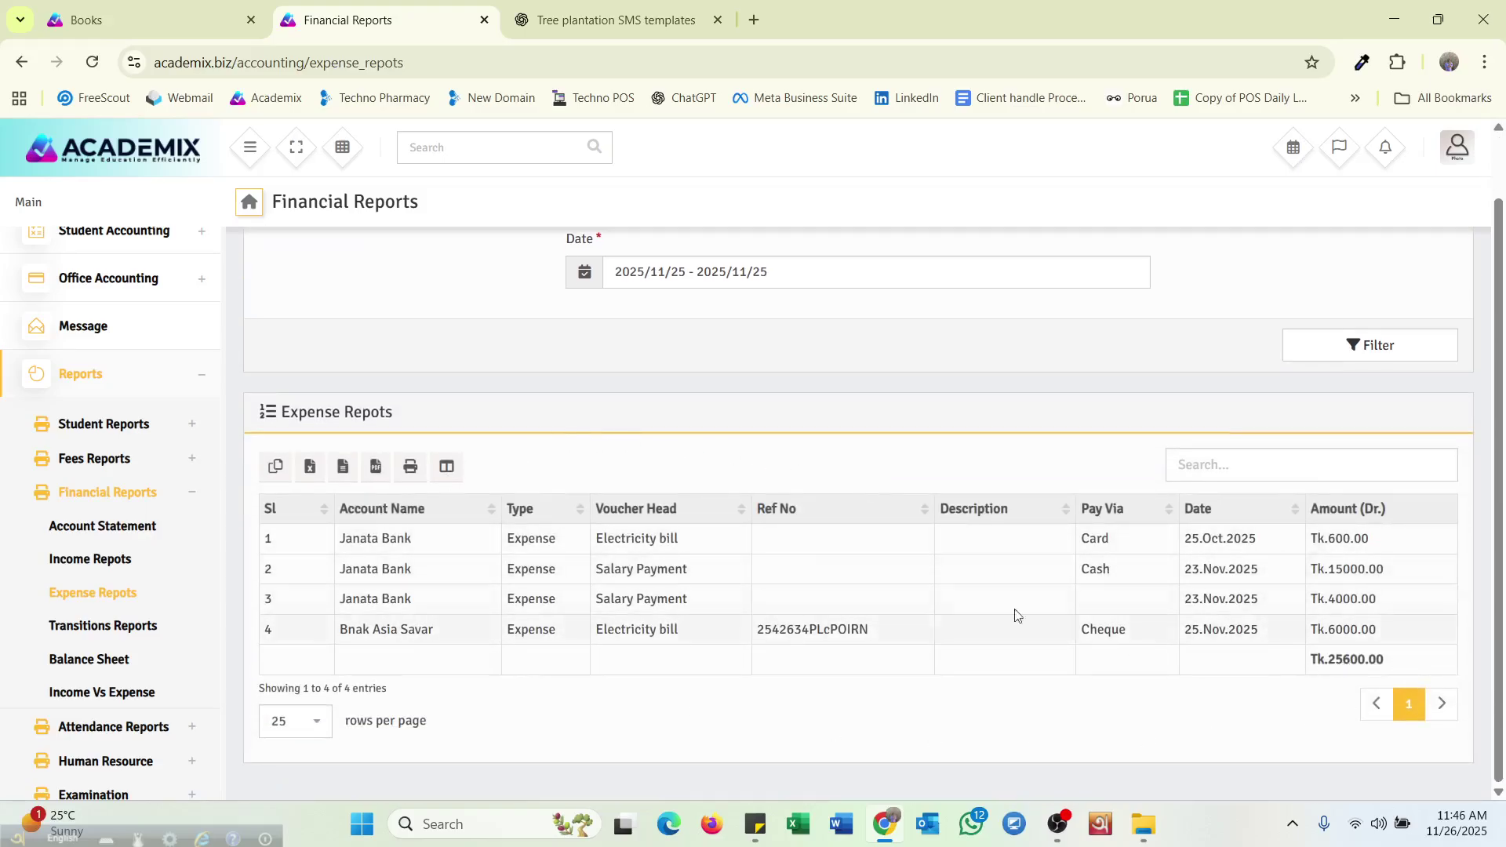
# Open the Transitions Reports page and generate the report for This Year
pyautogui.click(127, 626)
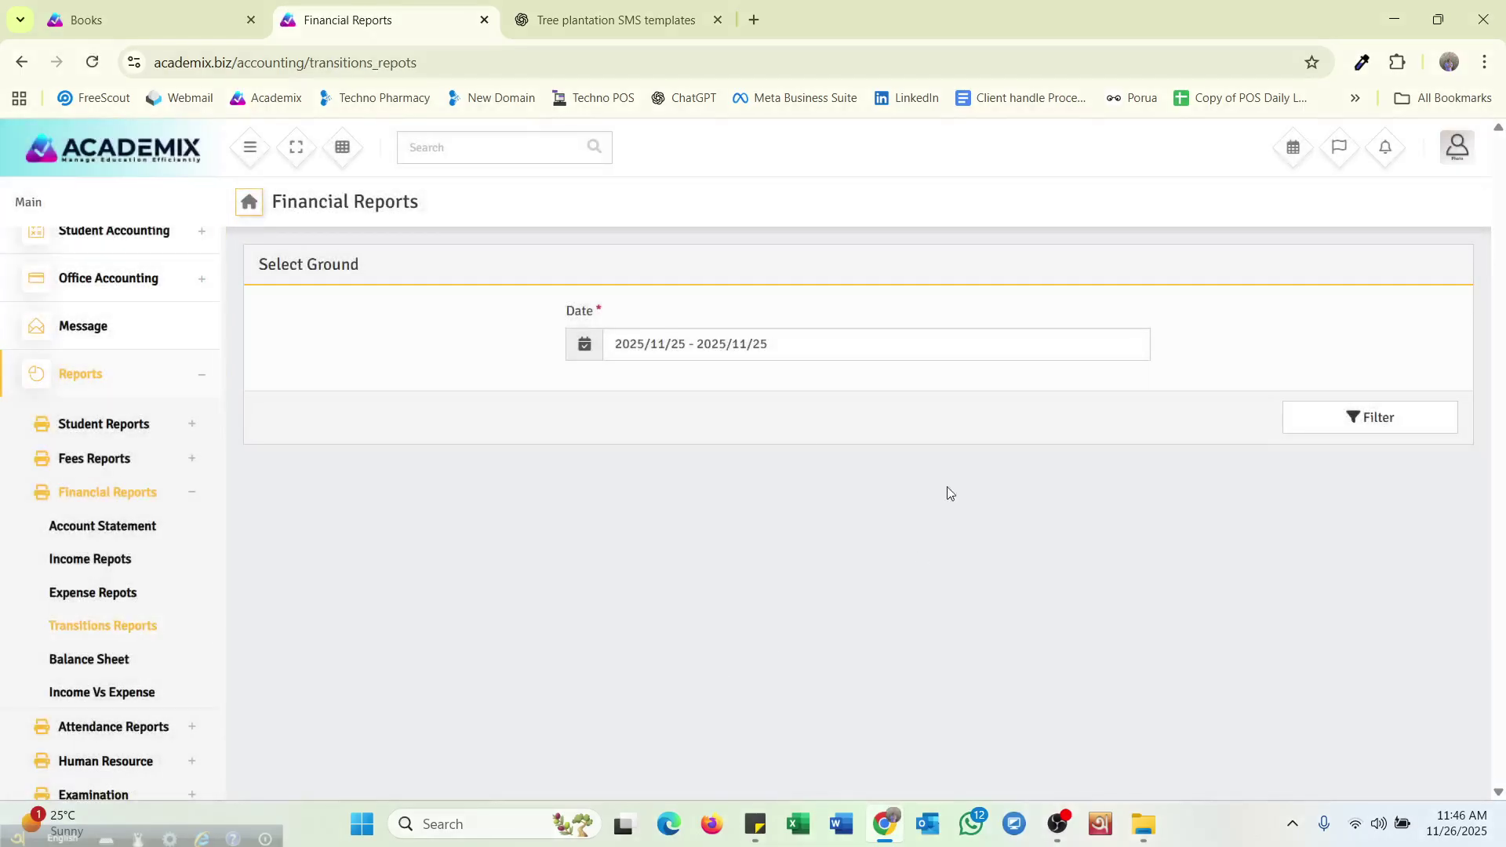
pyautogui.click(839, 348)
pyautogui.click(1118, 565)
pyautogui.click(1397, 410)
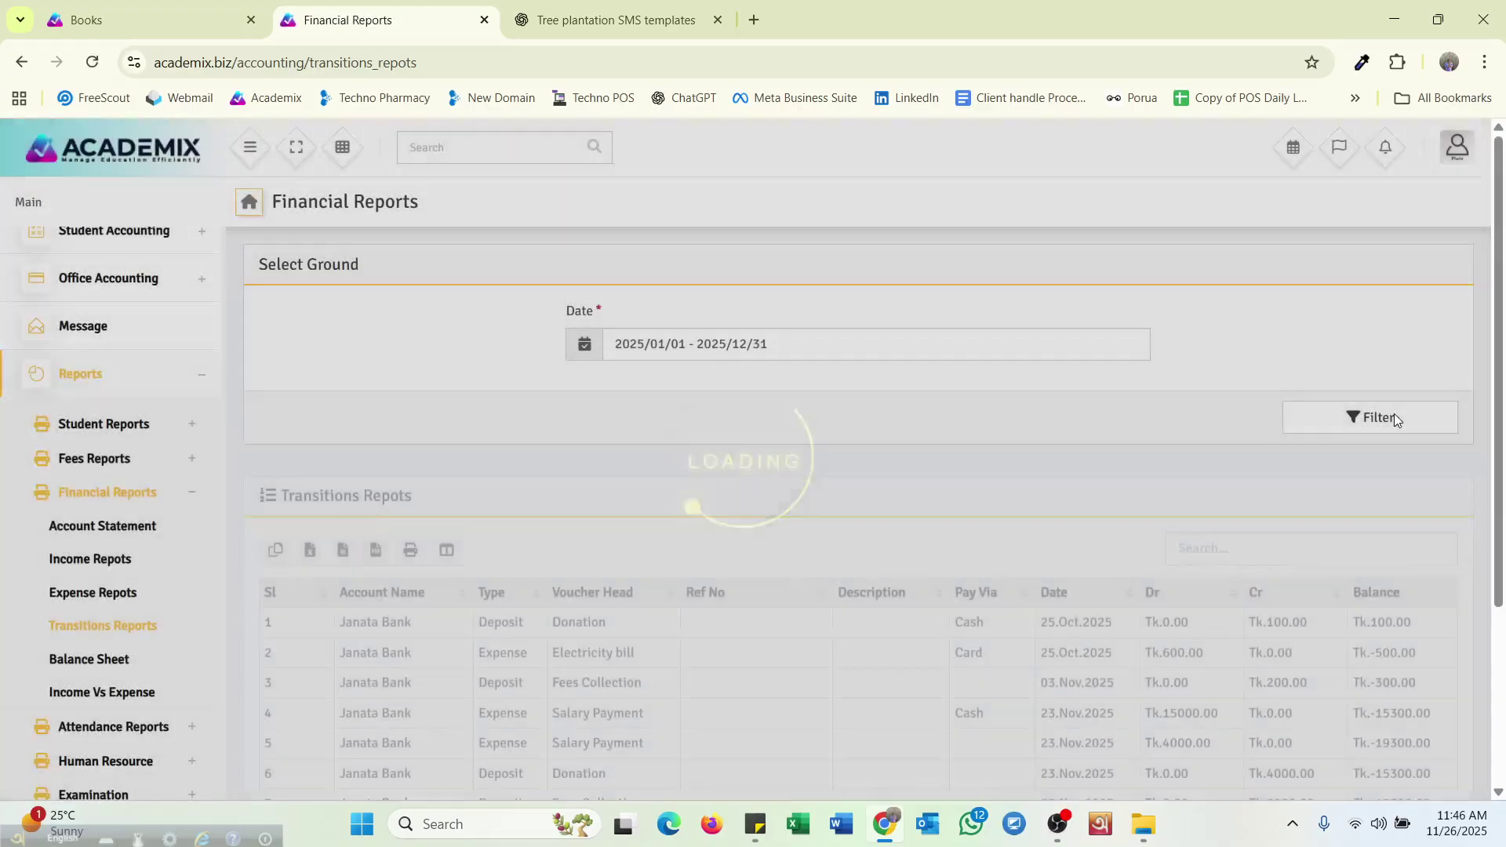
# Review the entries in the transitions report and open the balance sheet
pyautogui.scroll(-2, 1082, 558)
pyautogui.scroll(-3, 1079, 559)
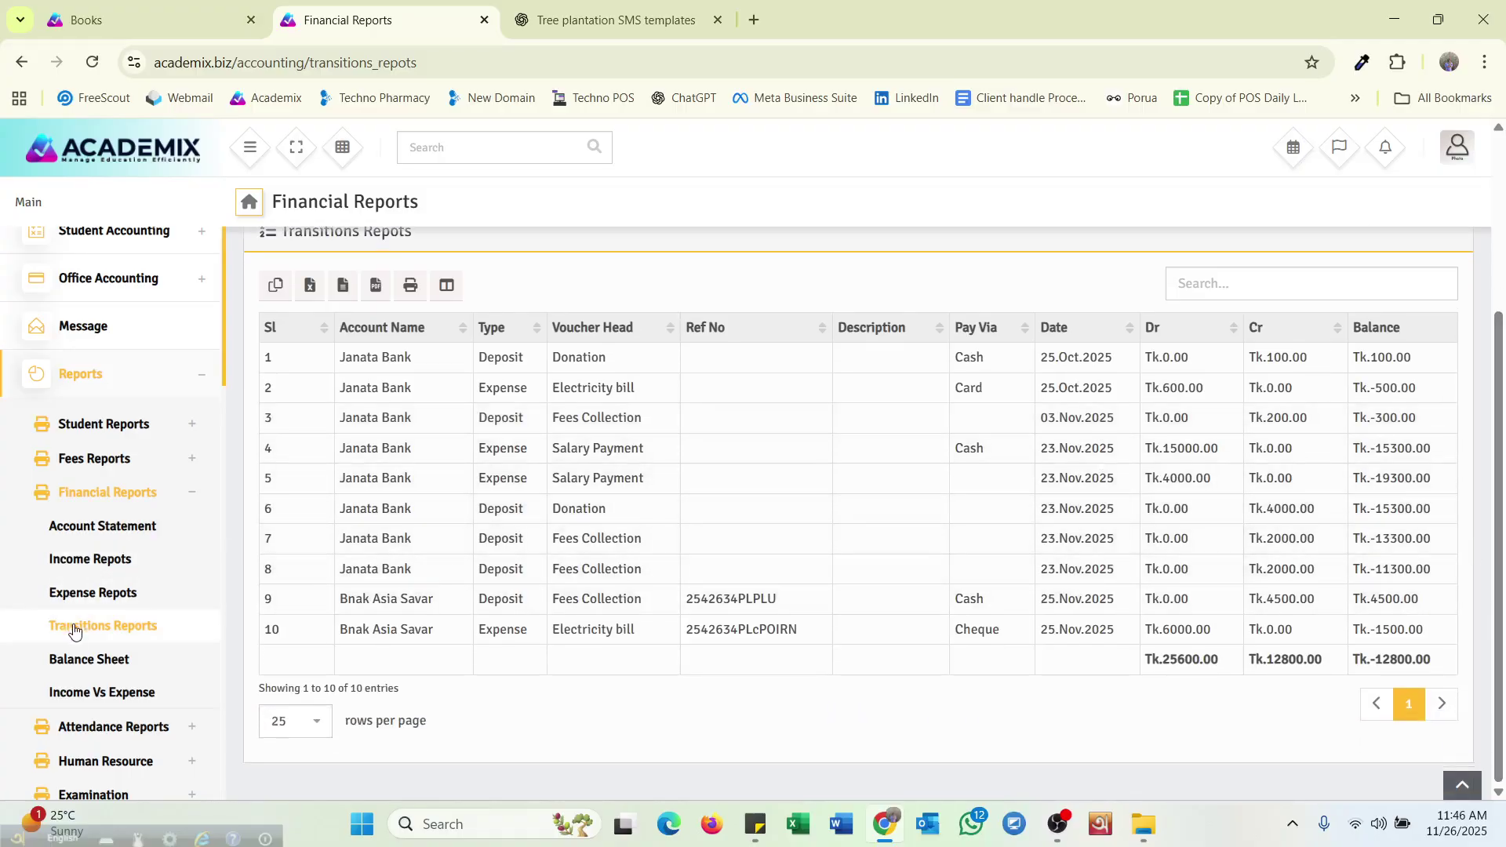
pyautogui.click(86, 663)
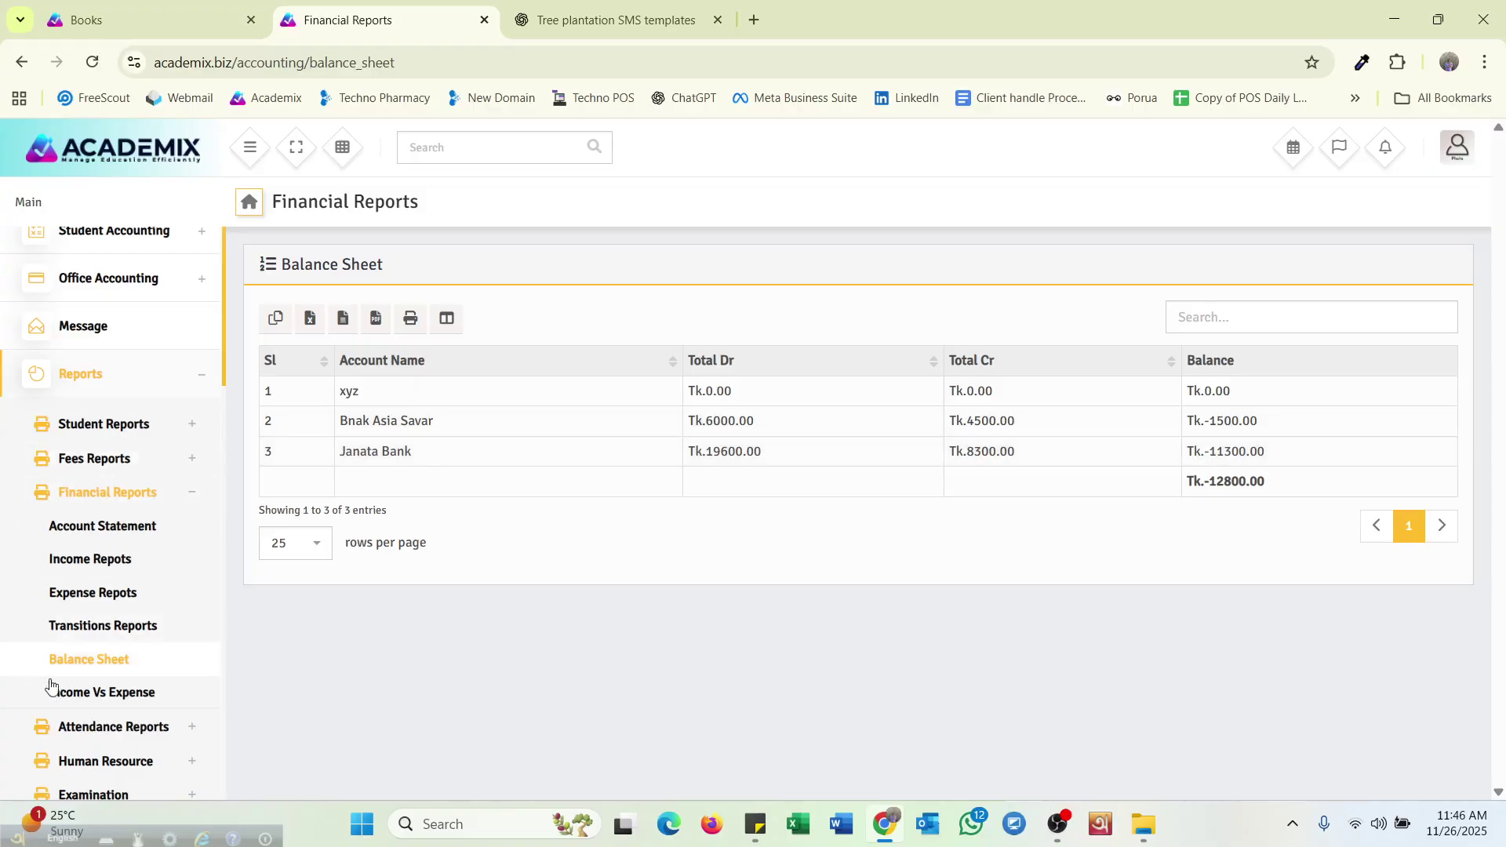
# Open the Income Vs Expense report, generate it for This Year, and view the listed voucher heads
pyautogui.click(73, 713)
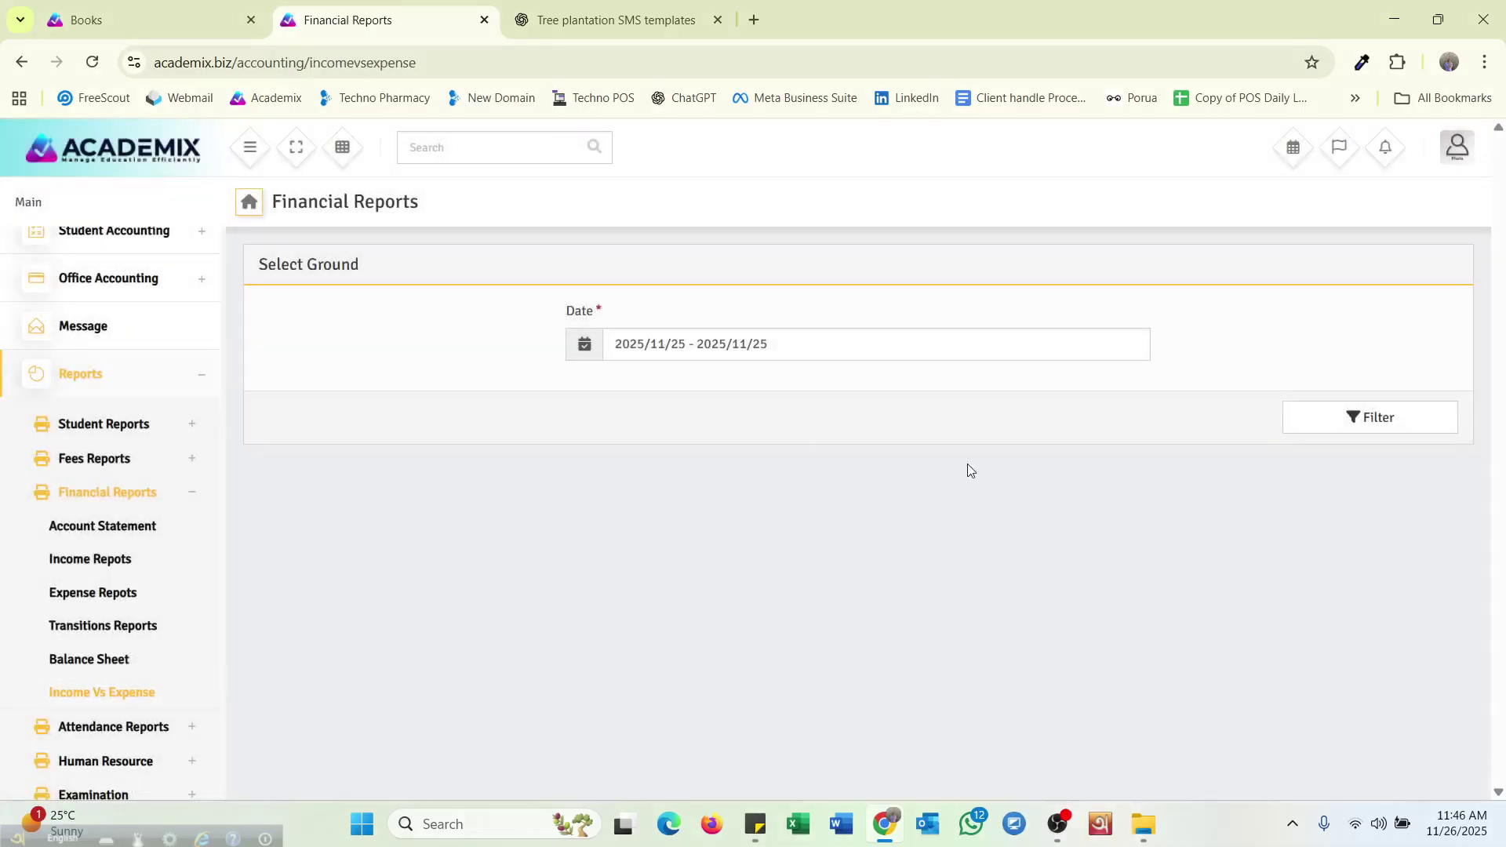
pyautogui.click(834, 339)
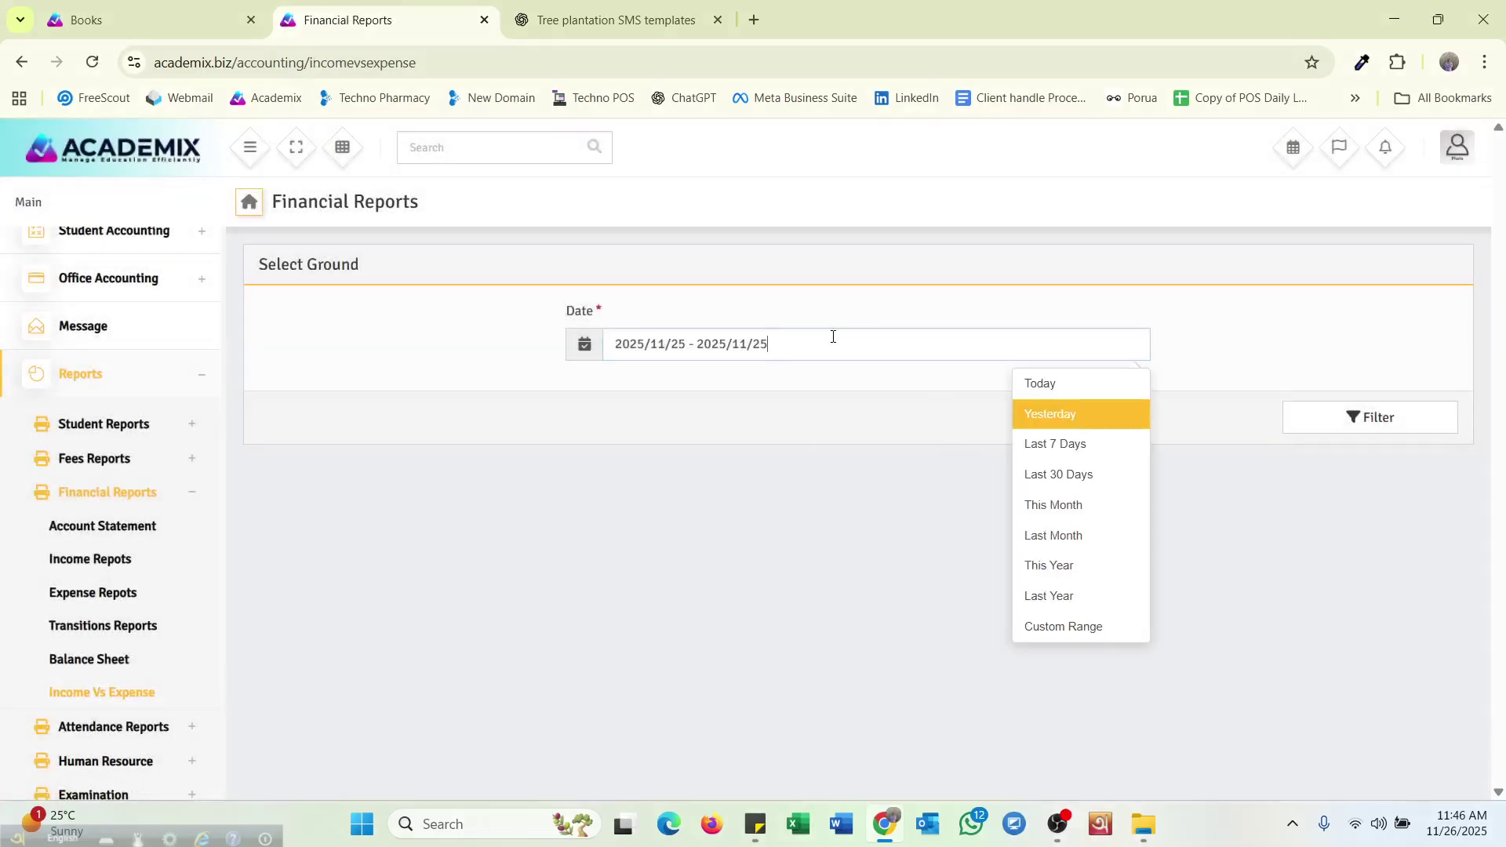
pyautogui.click(1051, 582)
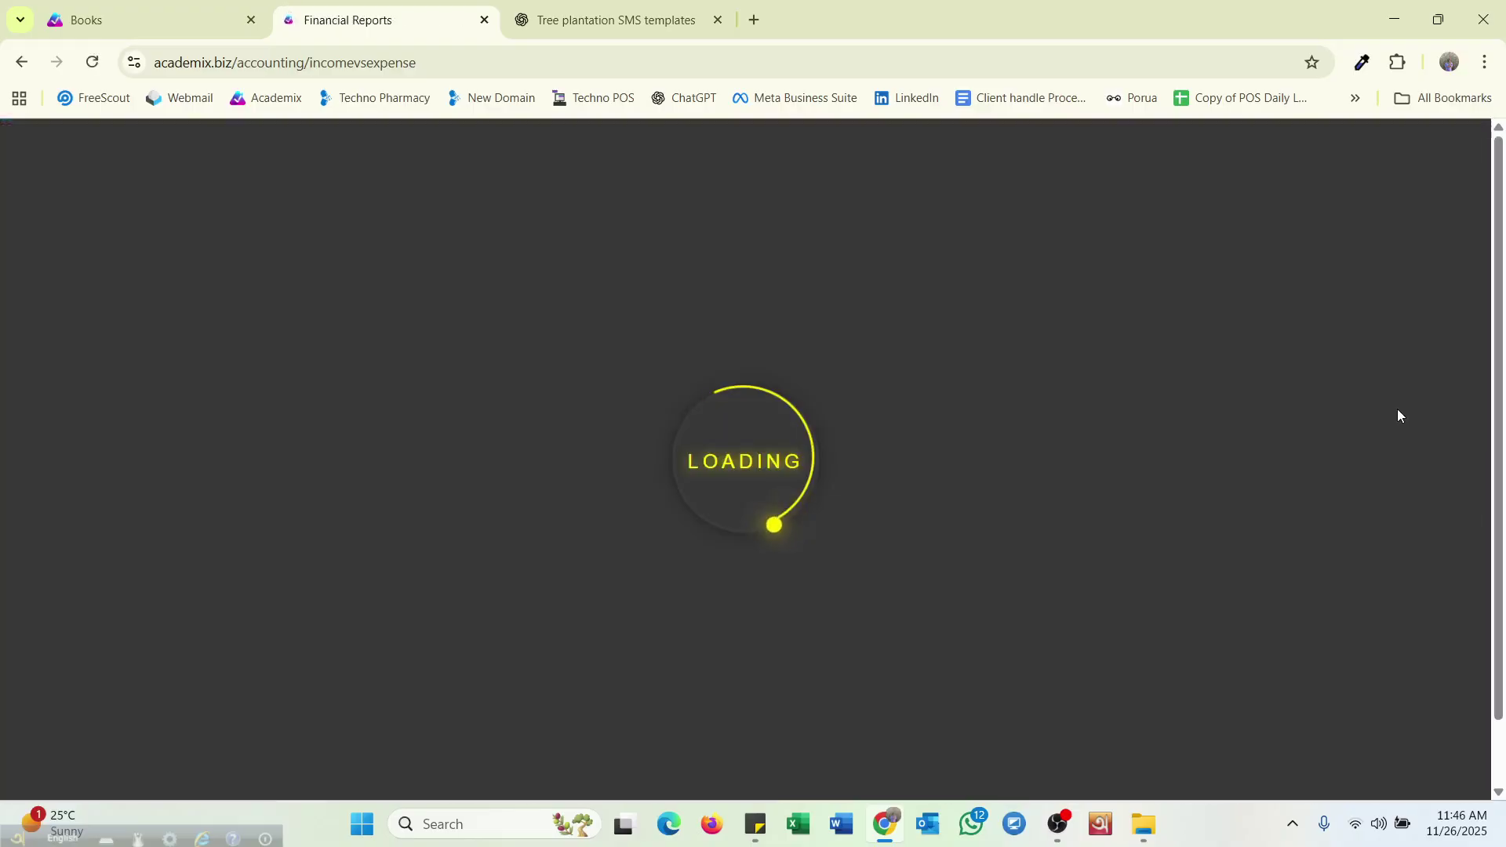
pyautogui.scroll(-1, 565, 665)
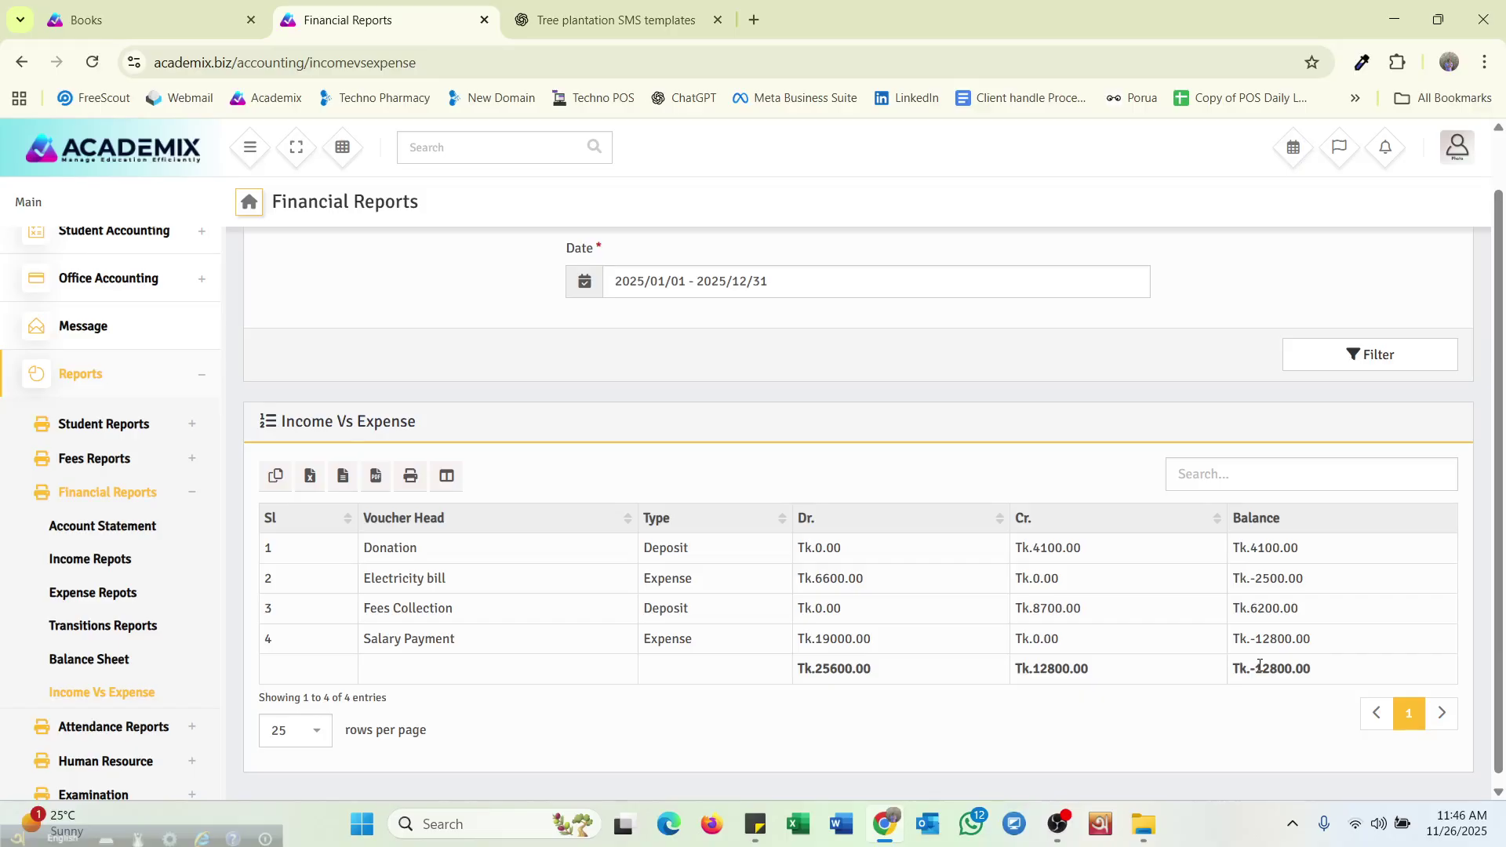
# Open the subject-wise attendance report and set the class to Nine and the section to A
pyautogui.scroll(-2, 26, 694)
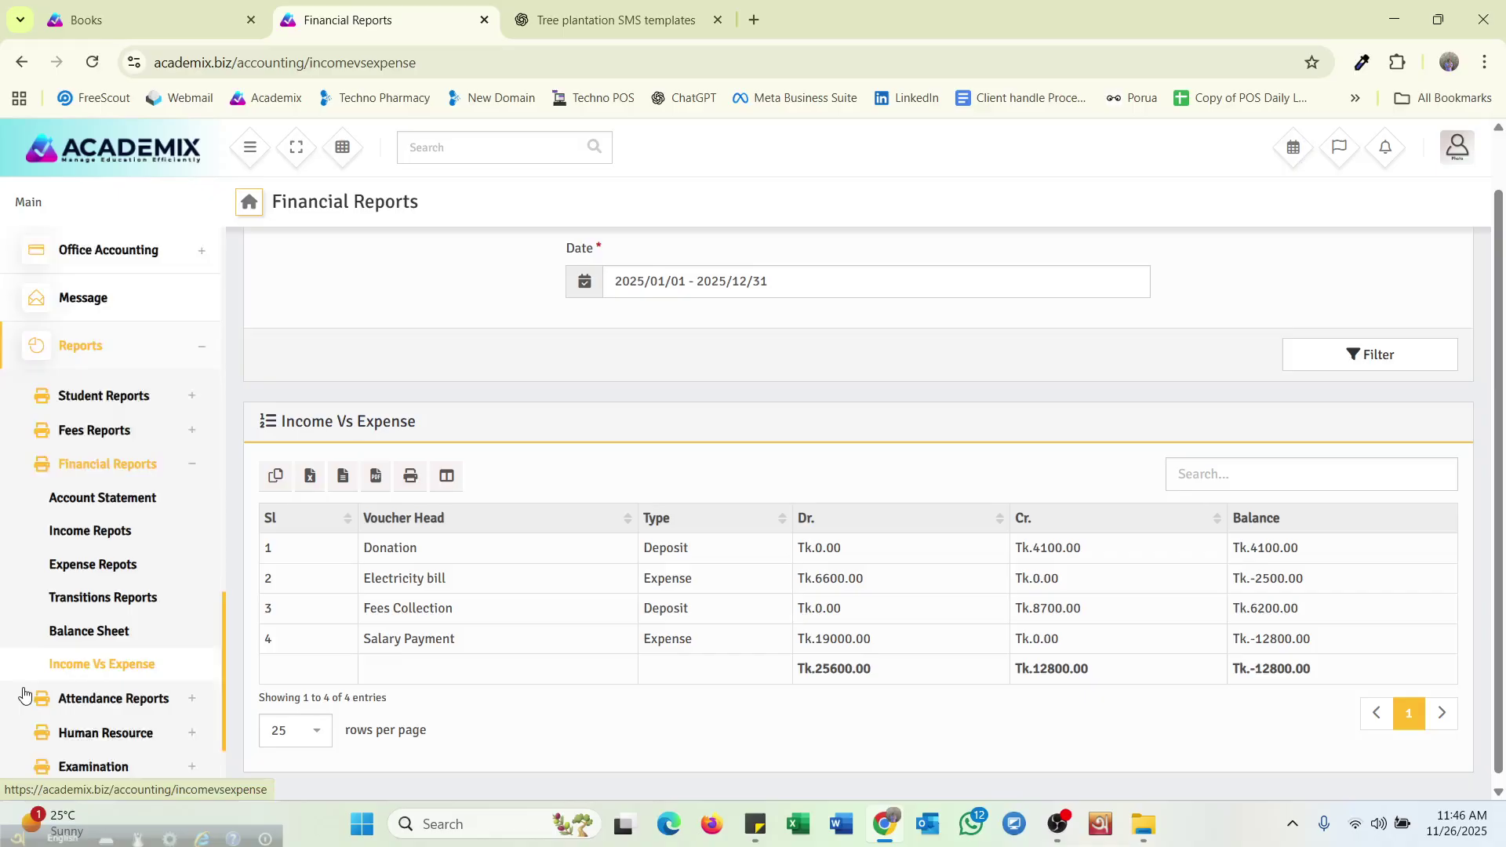
pyautogui.click(114, 565)
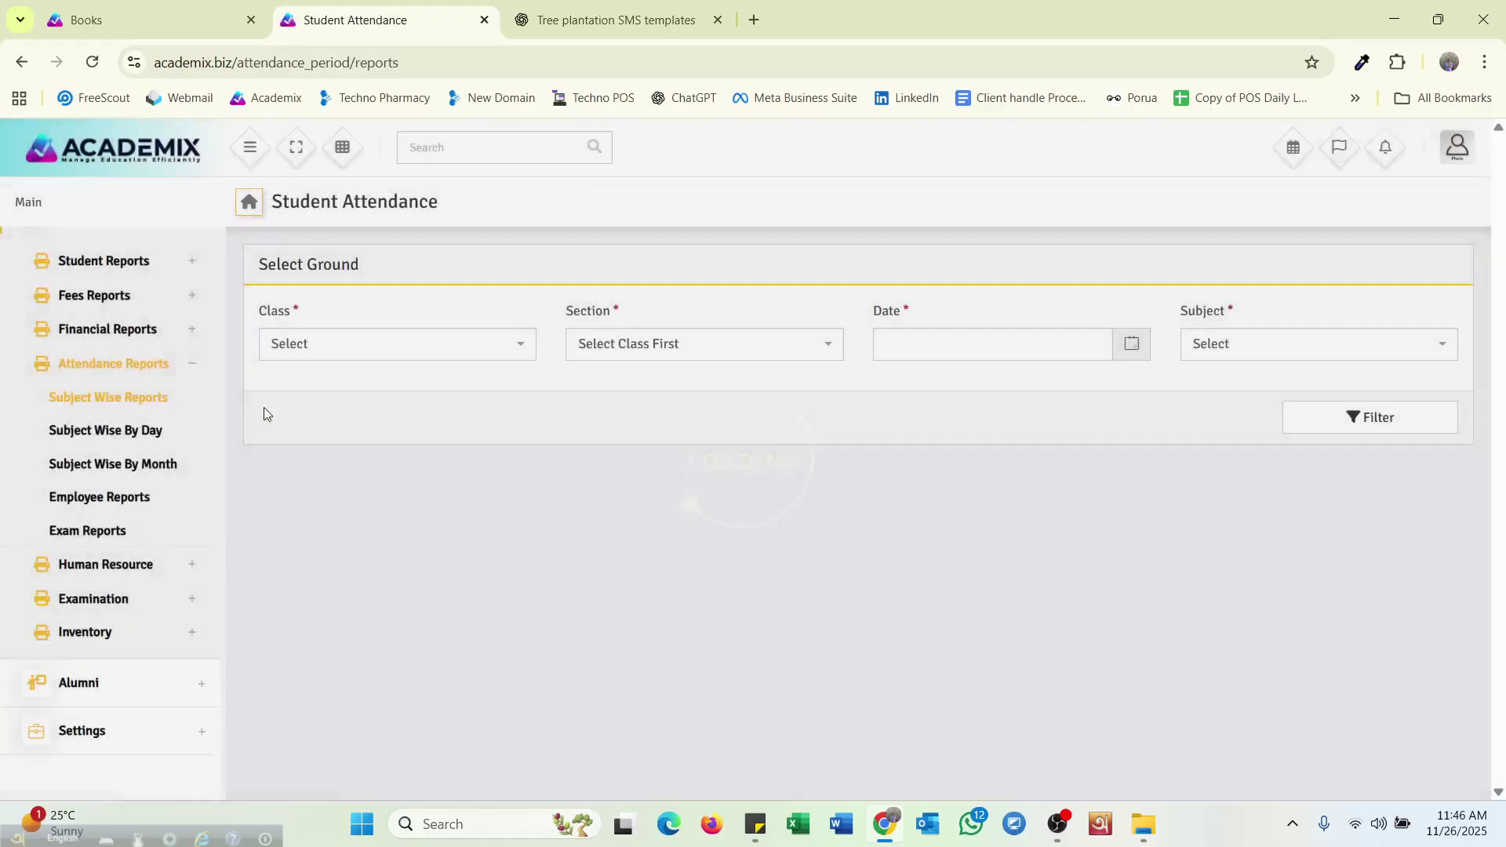
pyautogui.click(397, 345)
pyautogui.click(316, 448)
pyautogui.click(651, 343)
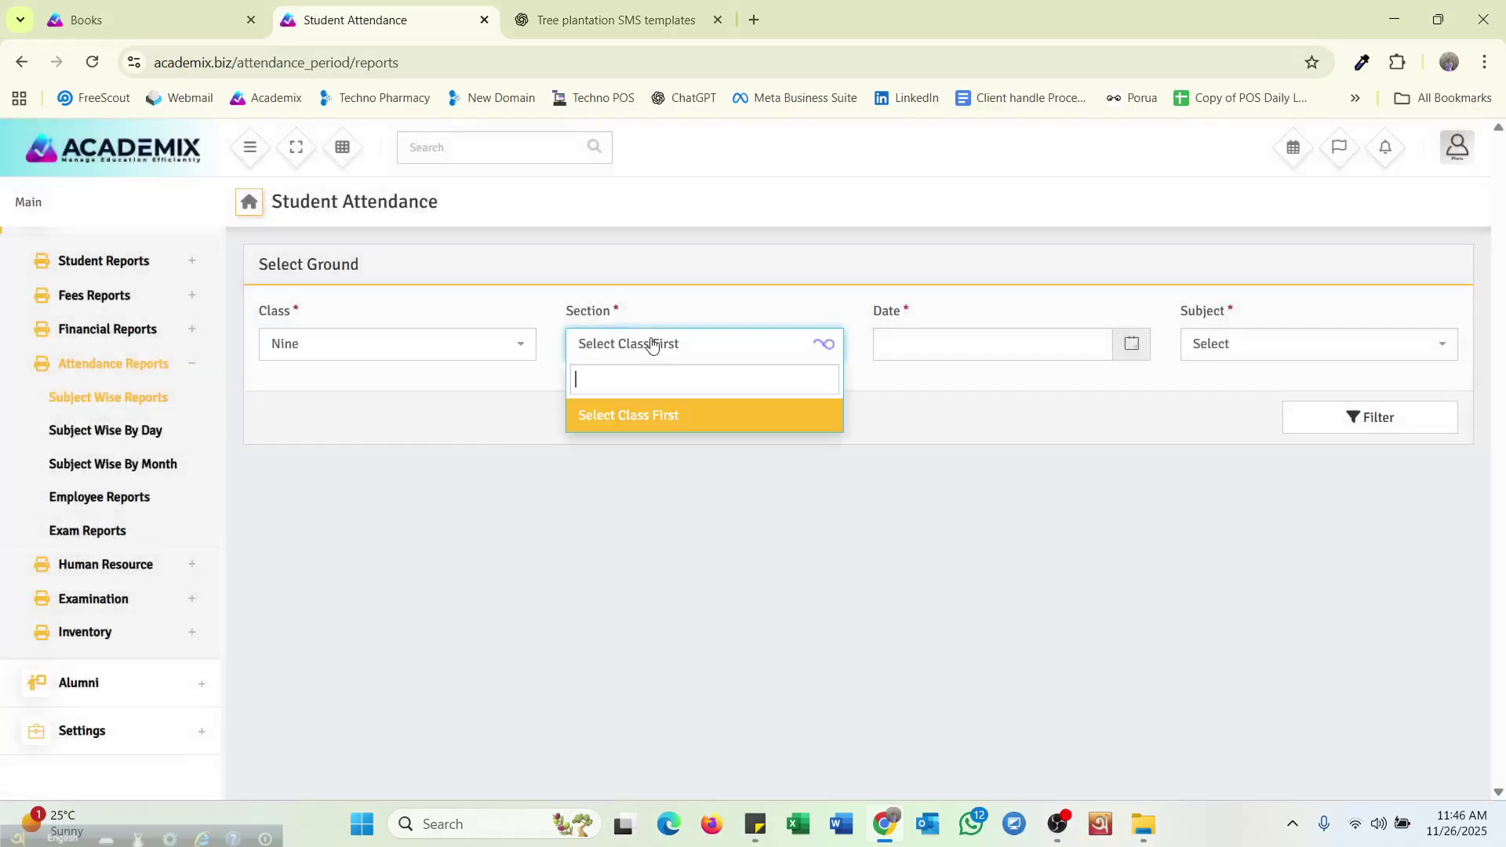
pyautogui.click(570, 492)
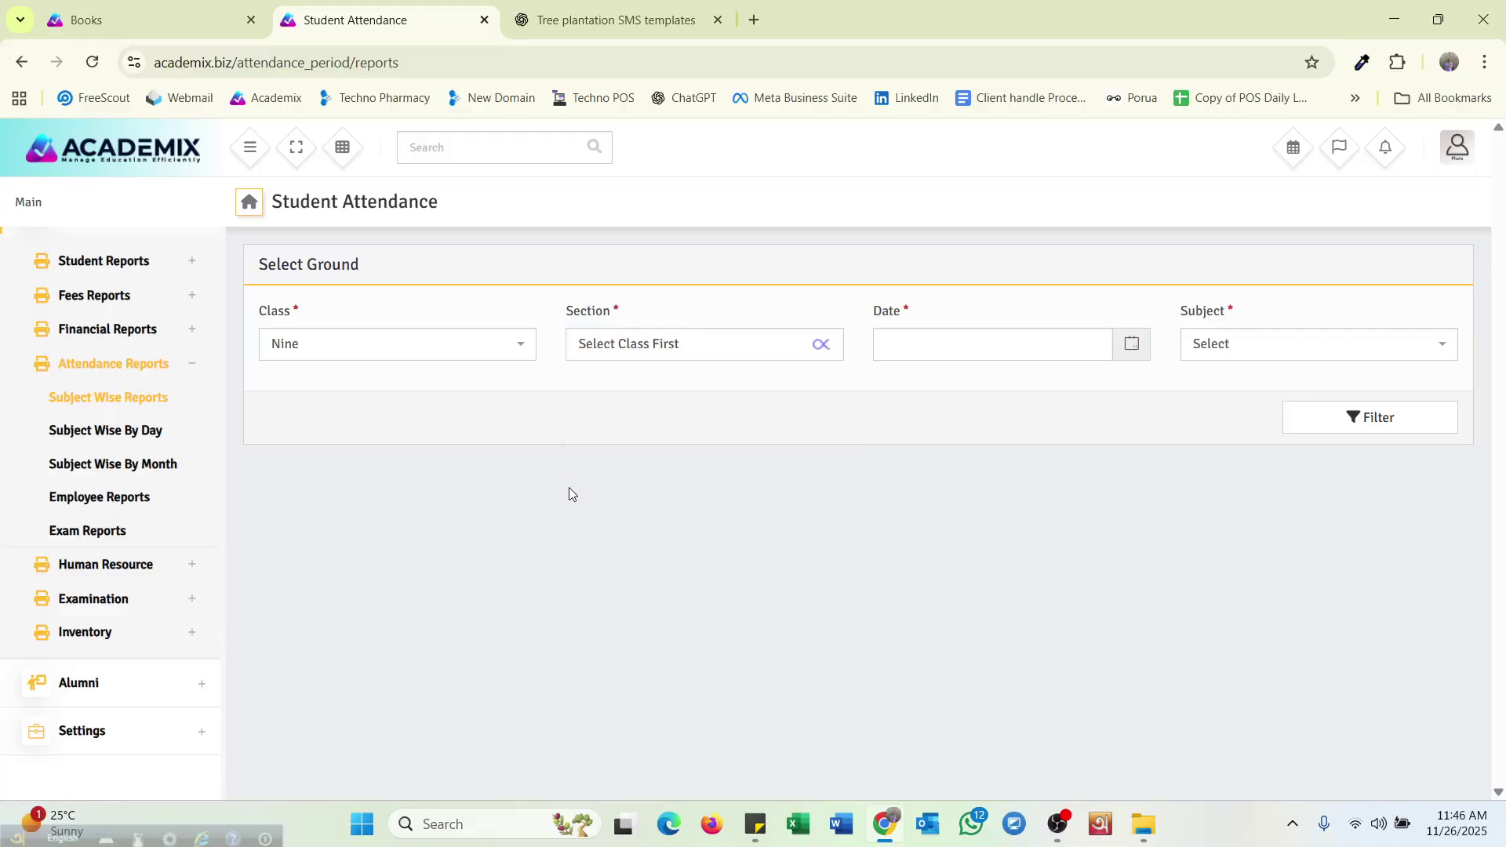
pyautogui.click(660, 342)
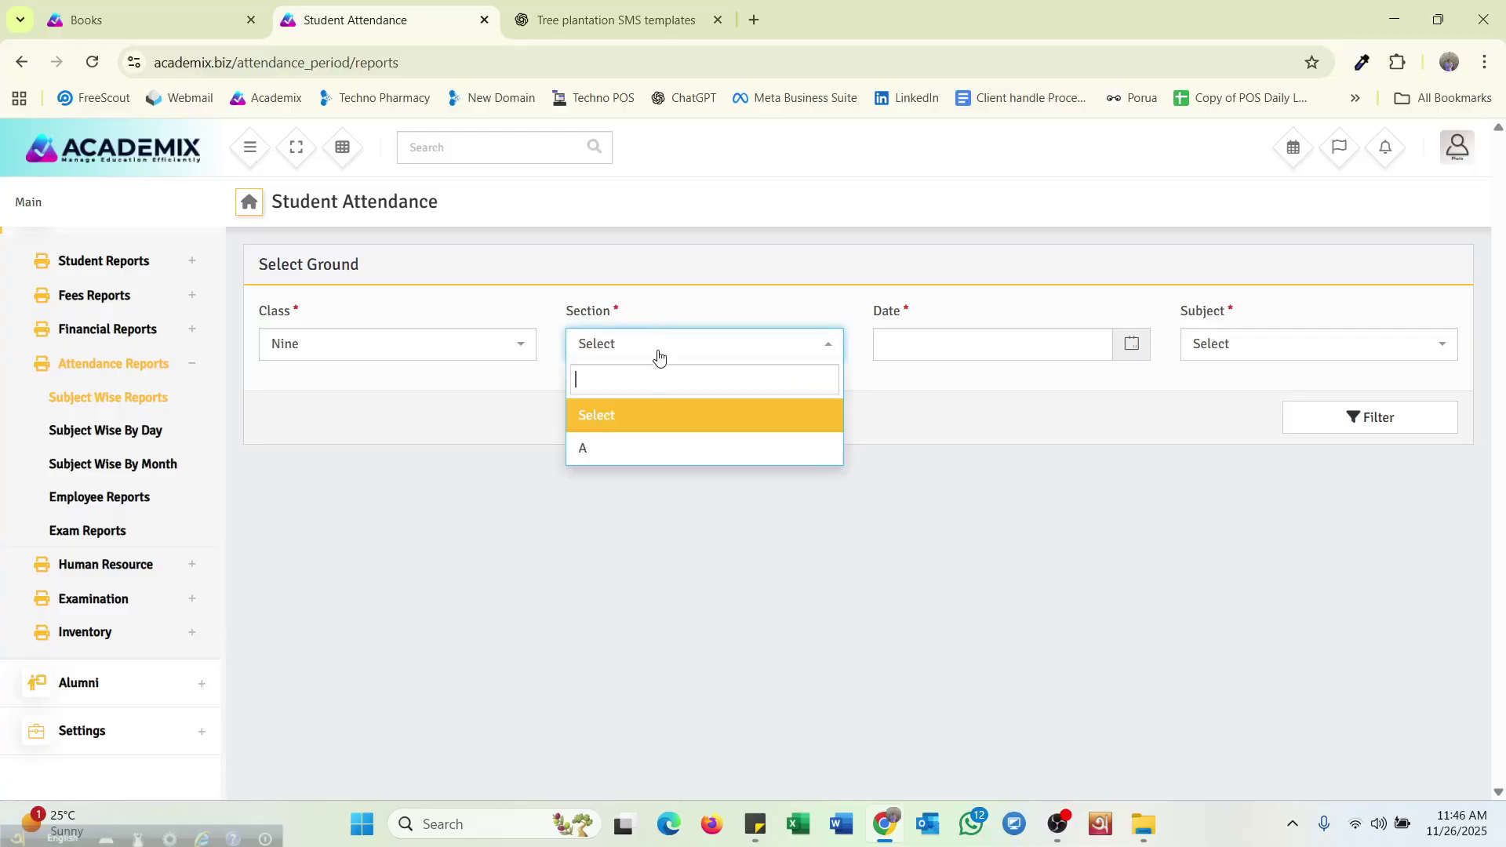
pyautogui.click(746, 449)
# Generate the attendance report for 2025-11-23 and the subject Bangla (12:15 PM - 1:05 PM), and review the students' statuses
pyautogui.click(952, 343)
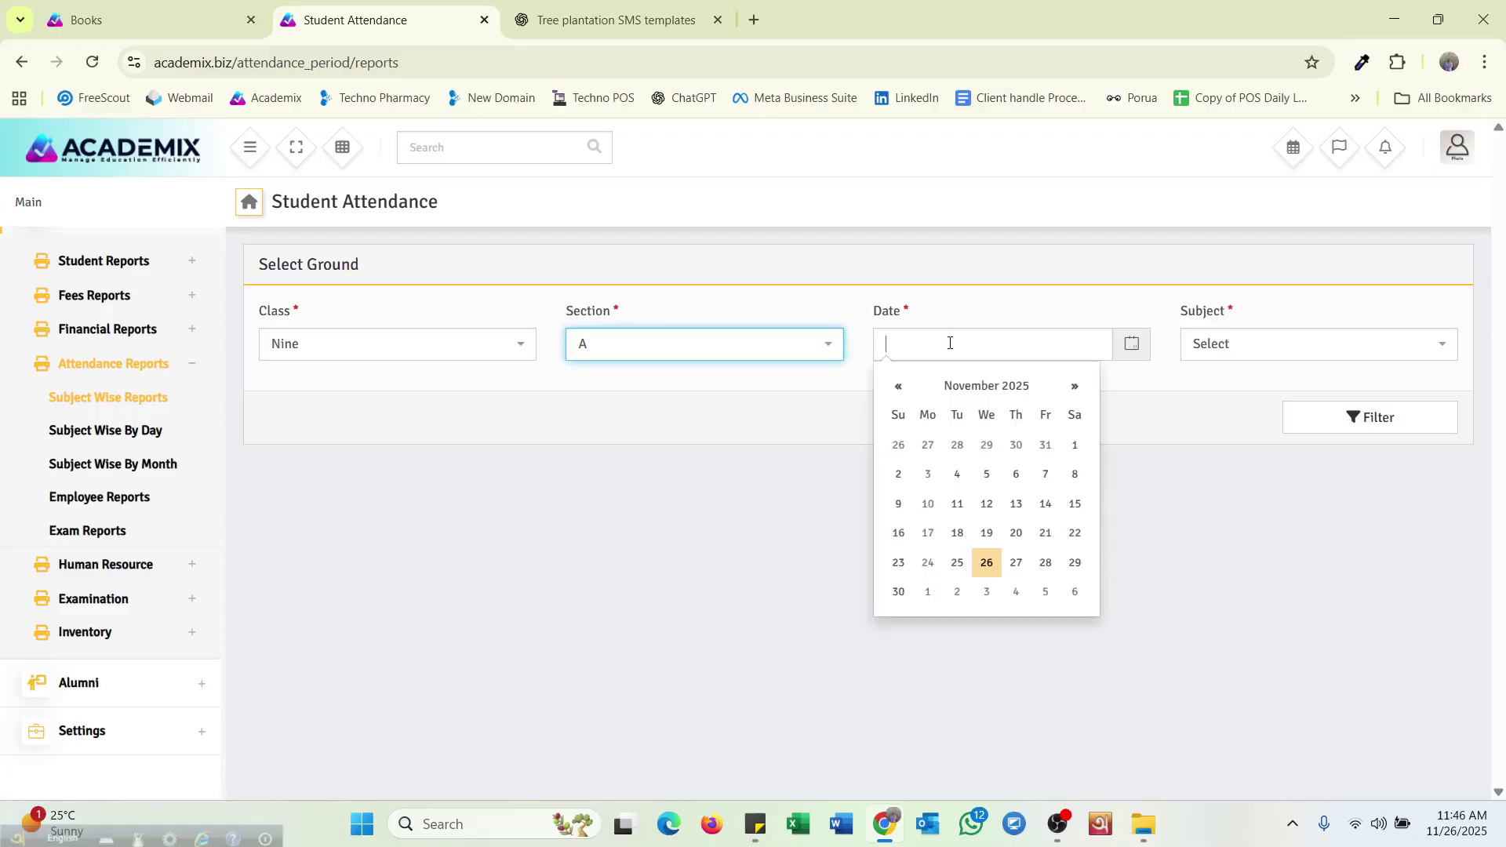
pyautogui.click(896, 562)
pyautogui.click(1245, 345)
pyautogui.click(1271, 446)
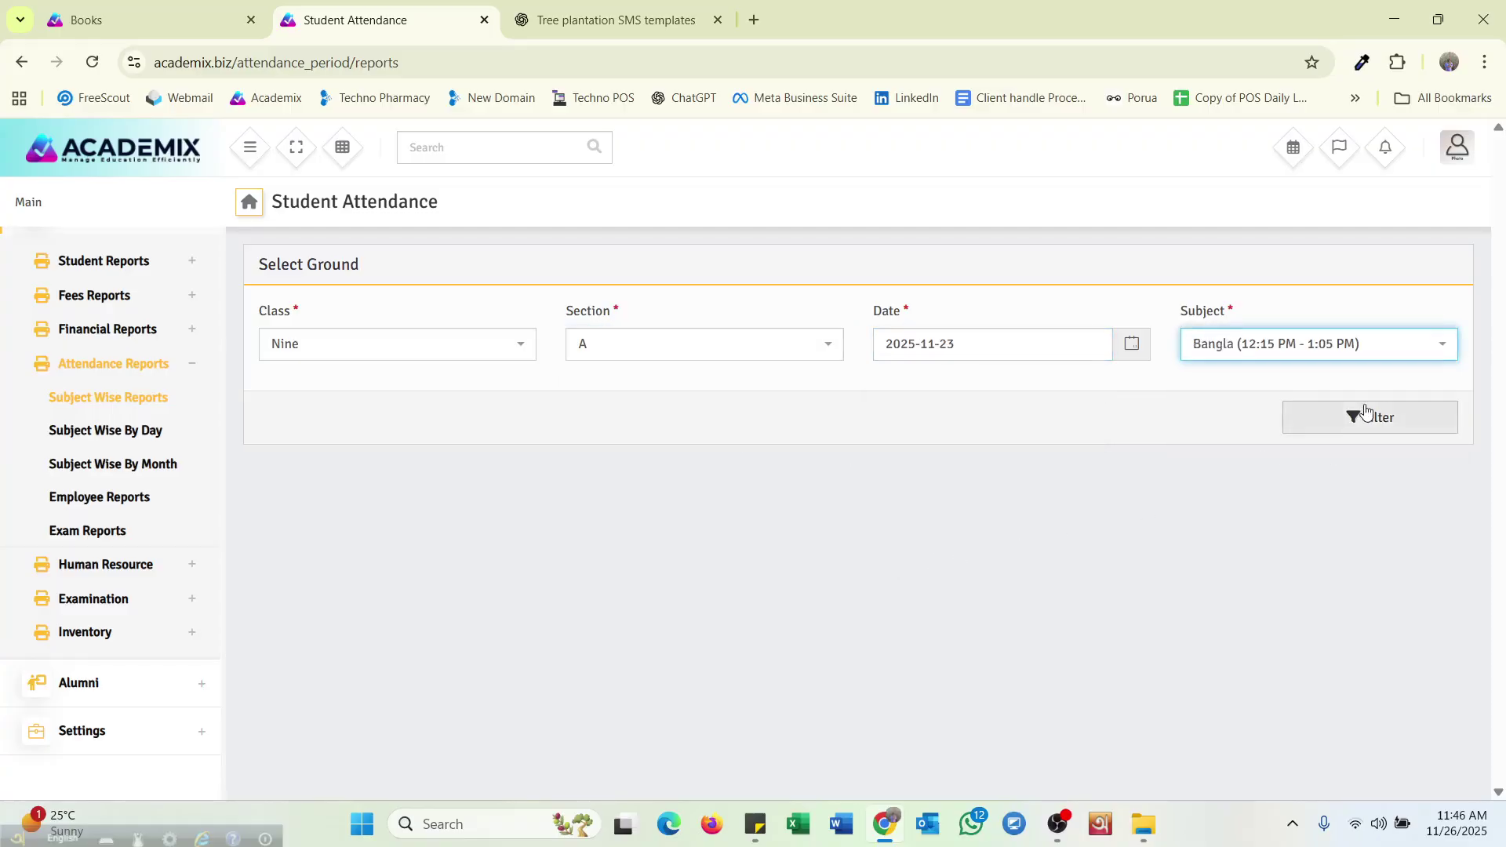
pyautogui.click(1366, 414)
pyautogui.scroll(-2, 919, 596)
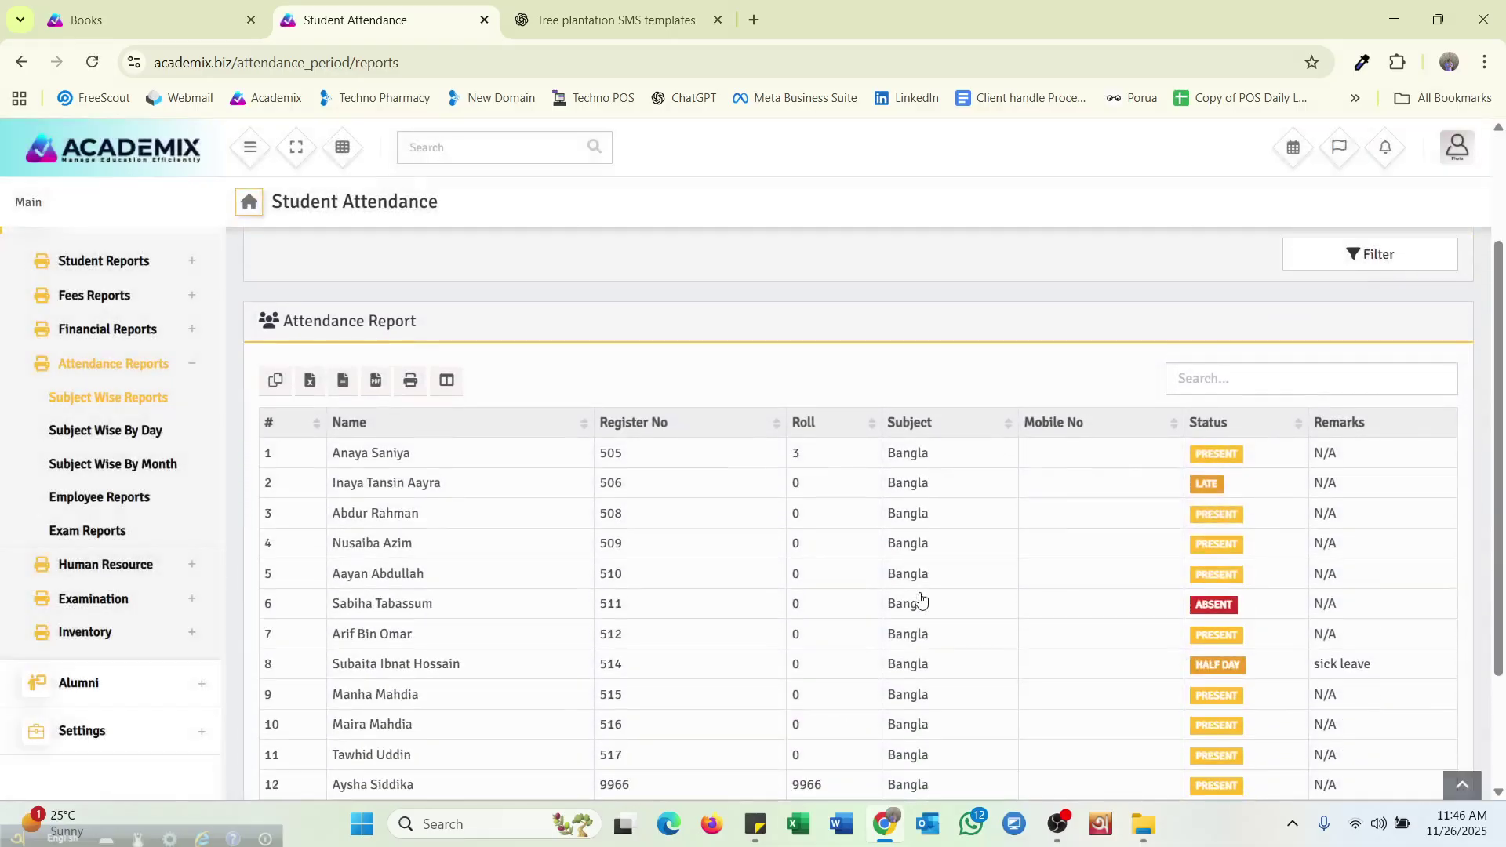
pyautogui.scroll(-2, 922, 600)
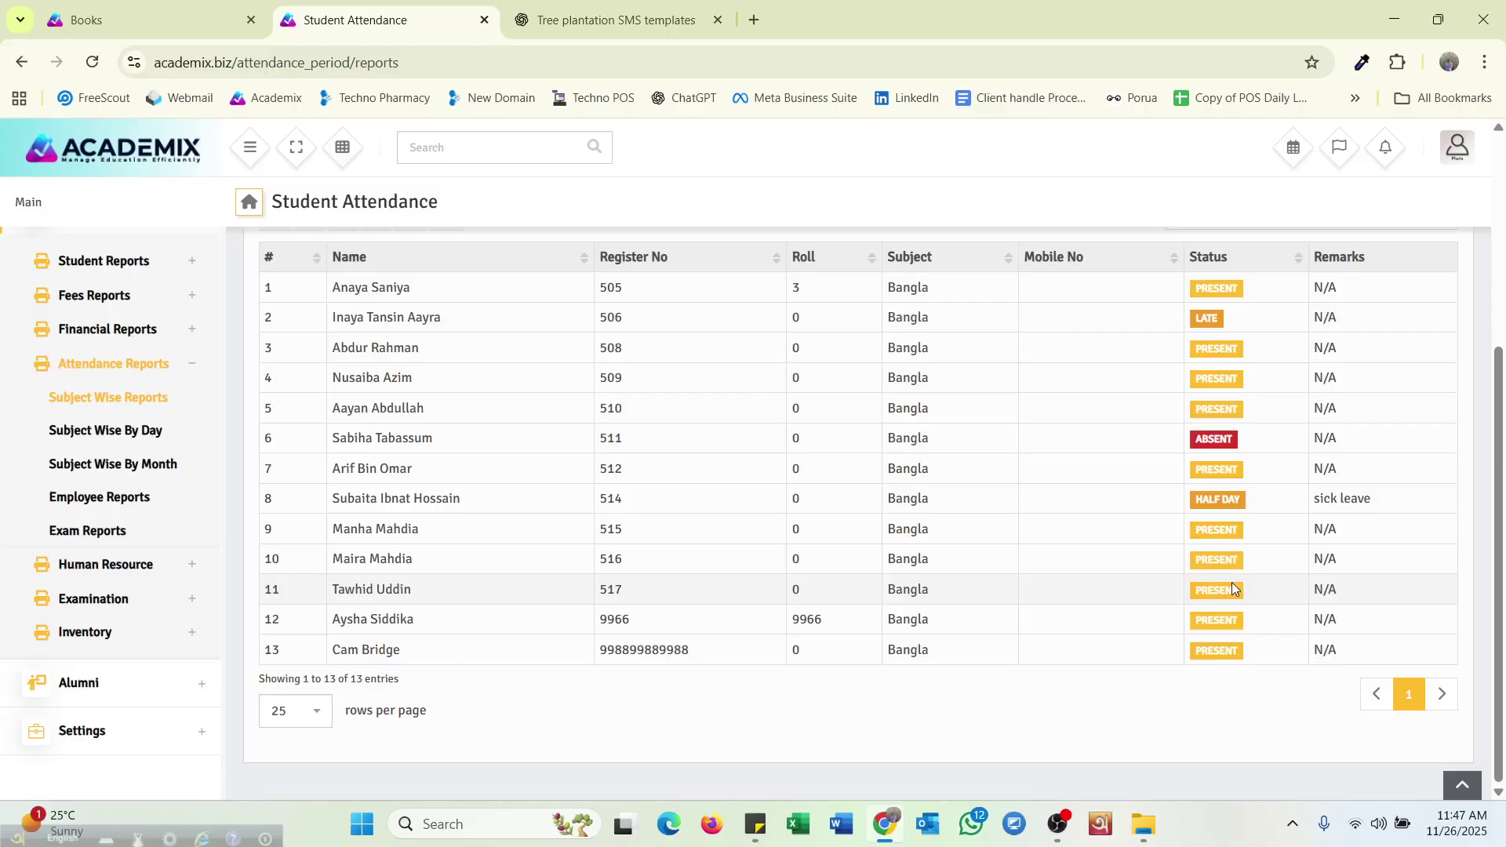
pyautogui.scroll(2, 1231, 582)
pyautogui.scroll(2, 529, 568)
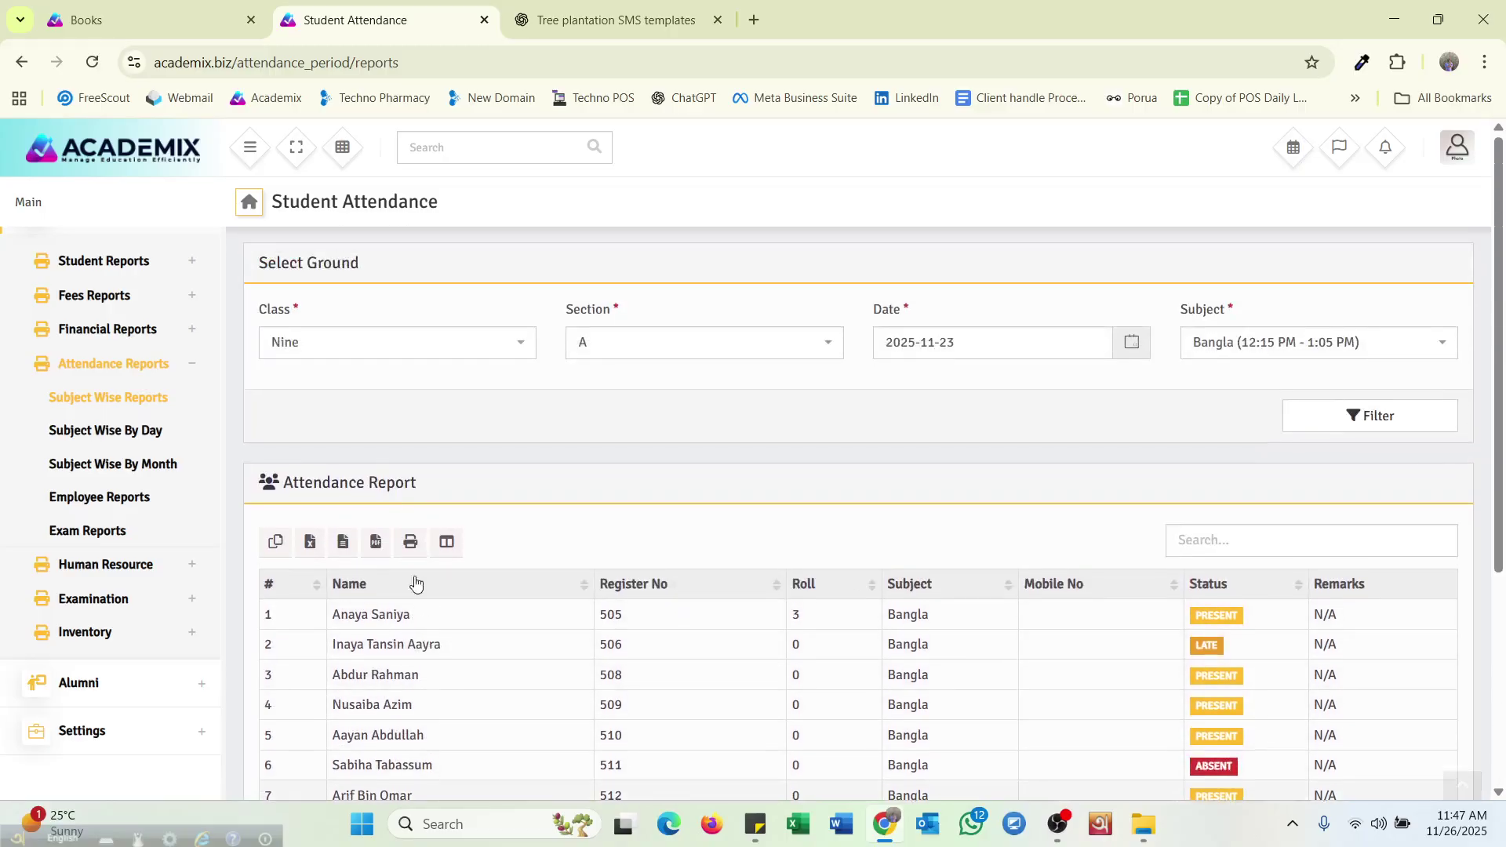
# Open the Subject Wise By Day attendance report and select class Nine, section A
pyautogui.click(116, 432)
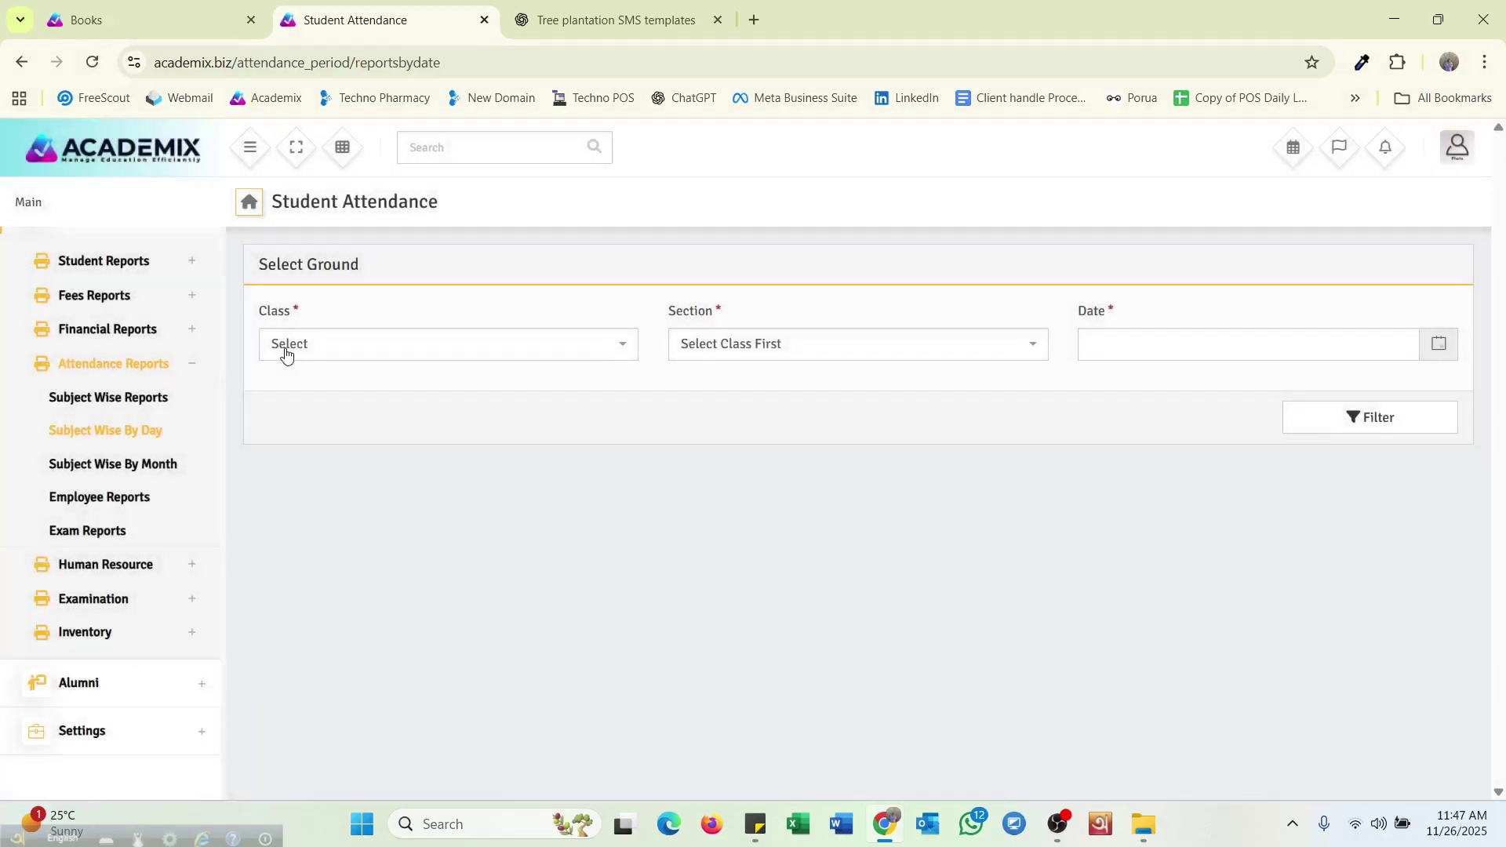
pyautogui.click(285, 346)
pyautogui.click(316, 438)
pyautogui.click(349, 358)
pyautogui.click(409, 410)
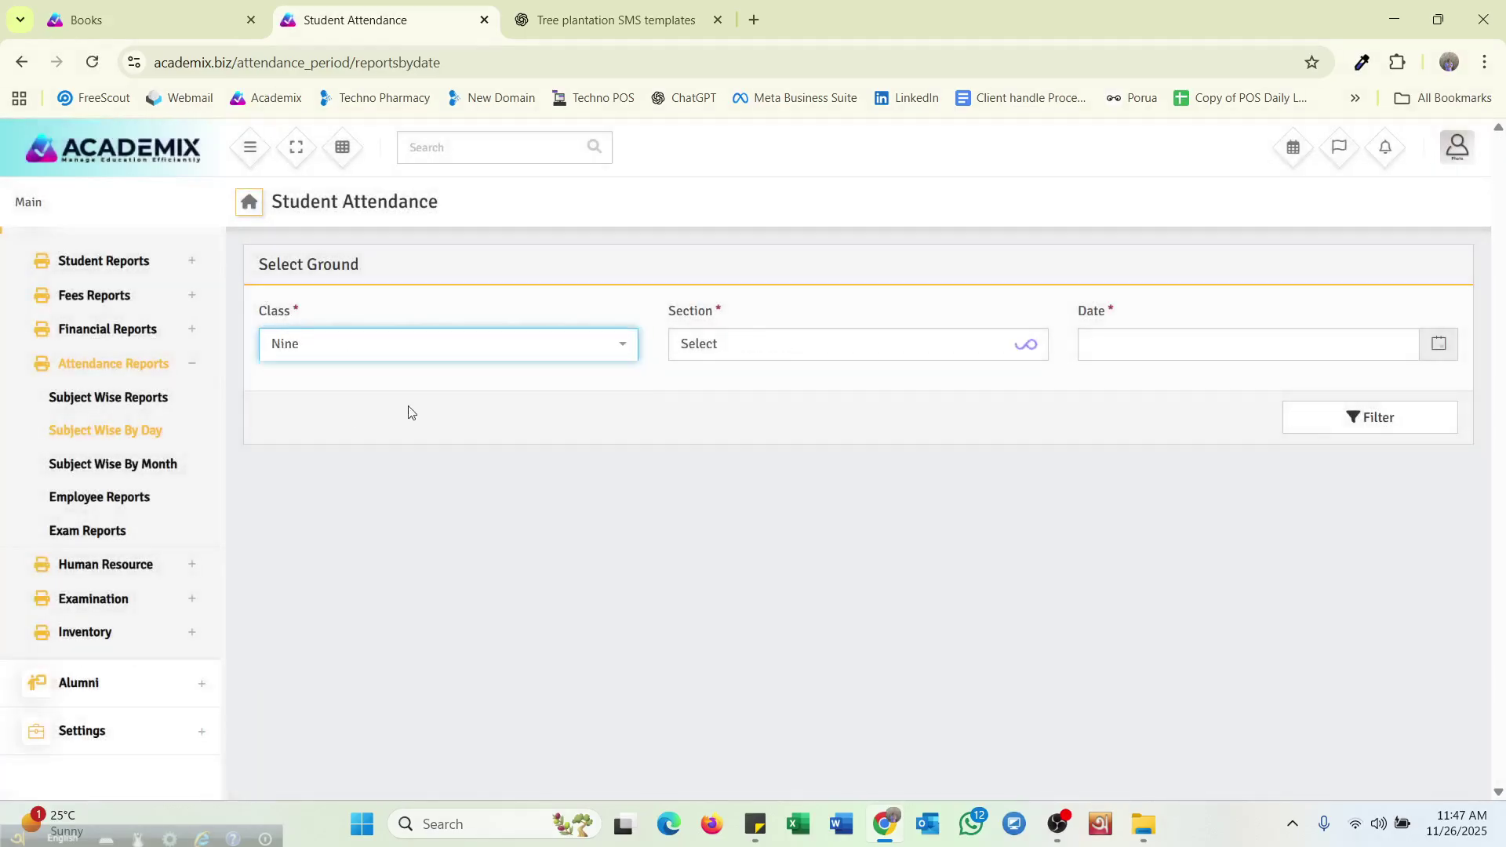
pyautogui.click(731, 343)
pyautogui.click(723, 418)
# Set the date to 2025-11-23, generate the daily attendance report, and review attendance across the subjects
pyautogui.click(1141, 346)
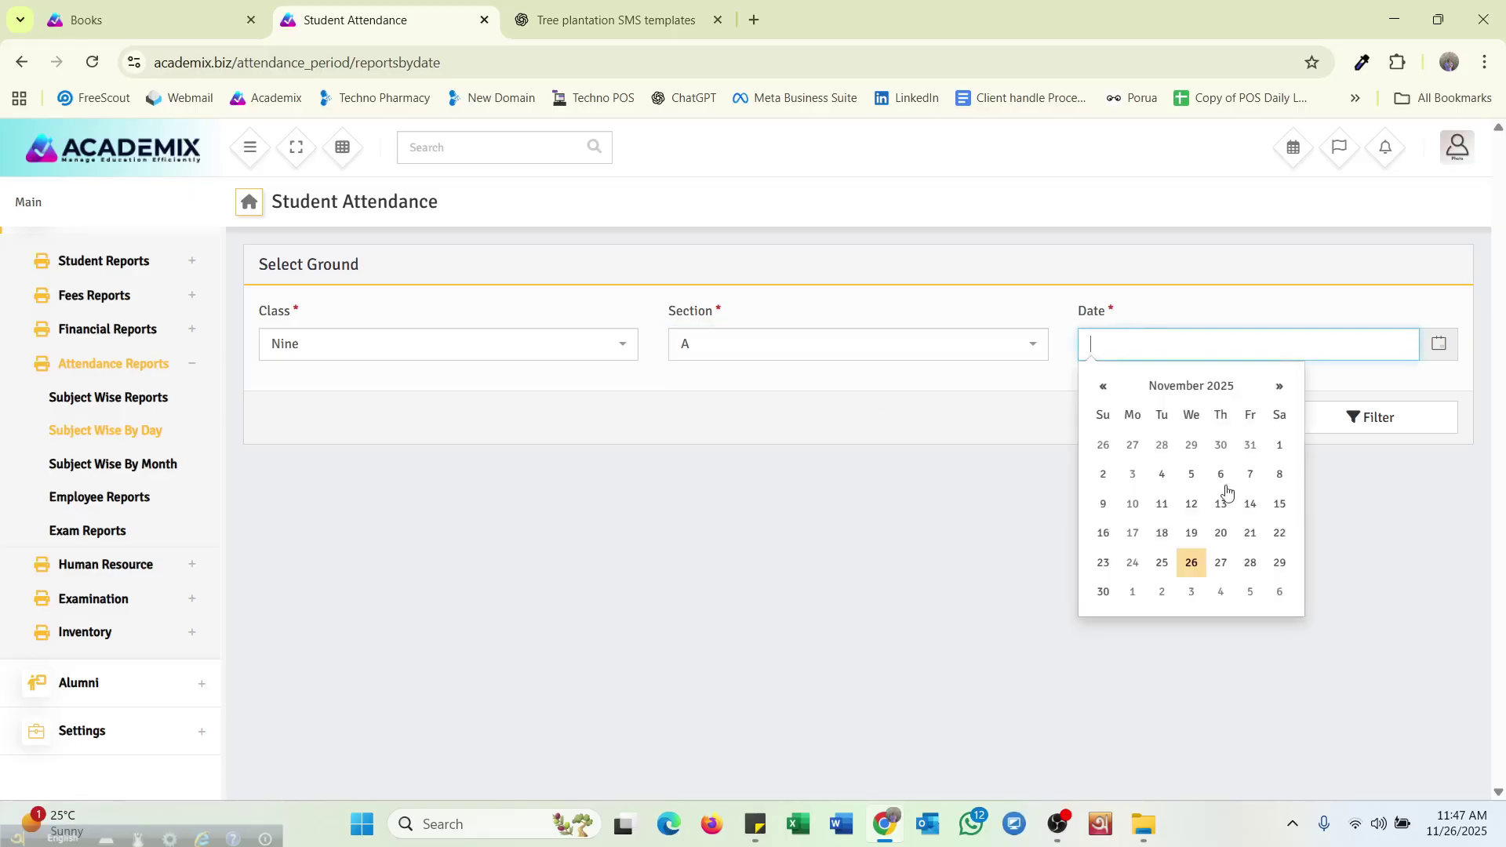
pyautogui.click(1102, 564)
pyautogui.click(1366, 421)
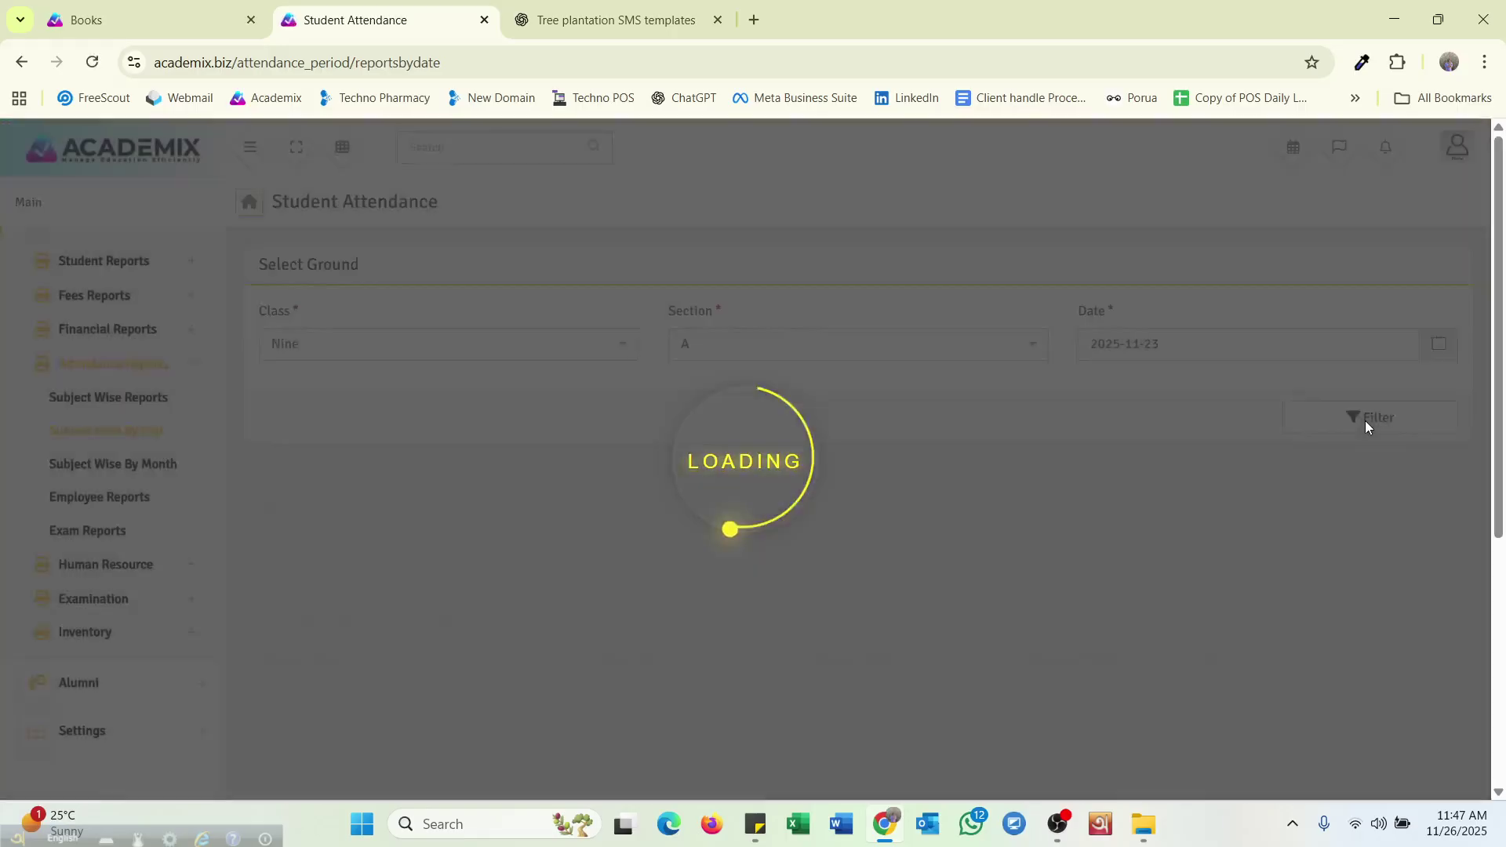
pyautogui.scroll(-4, 958, 580)
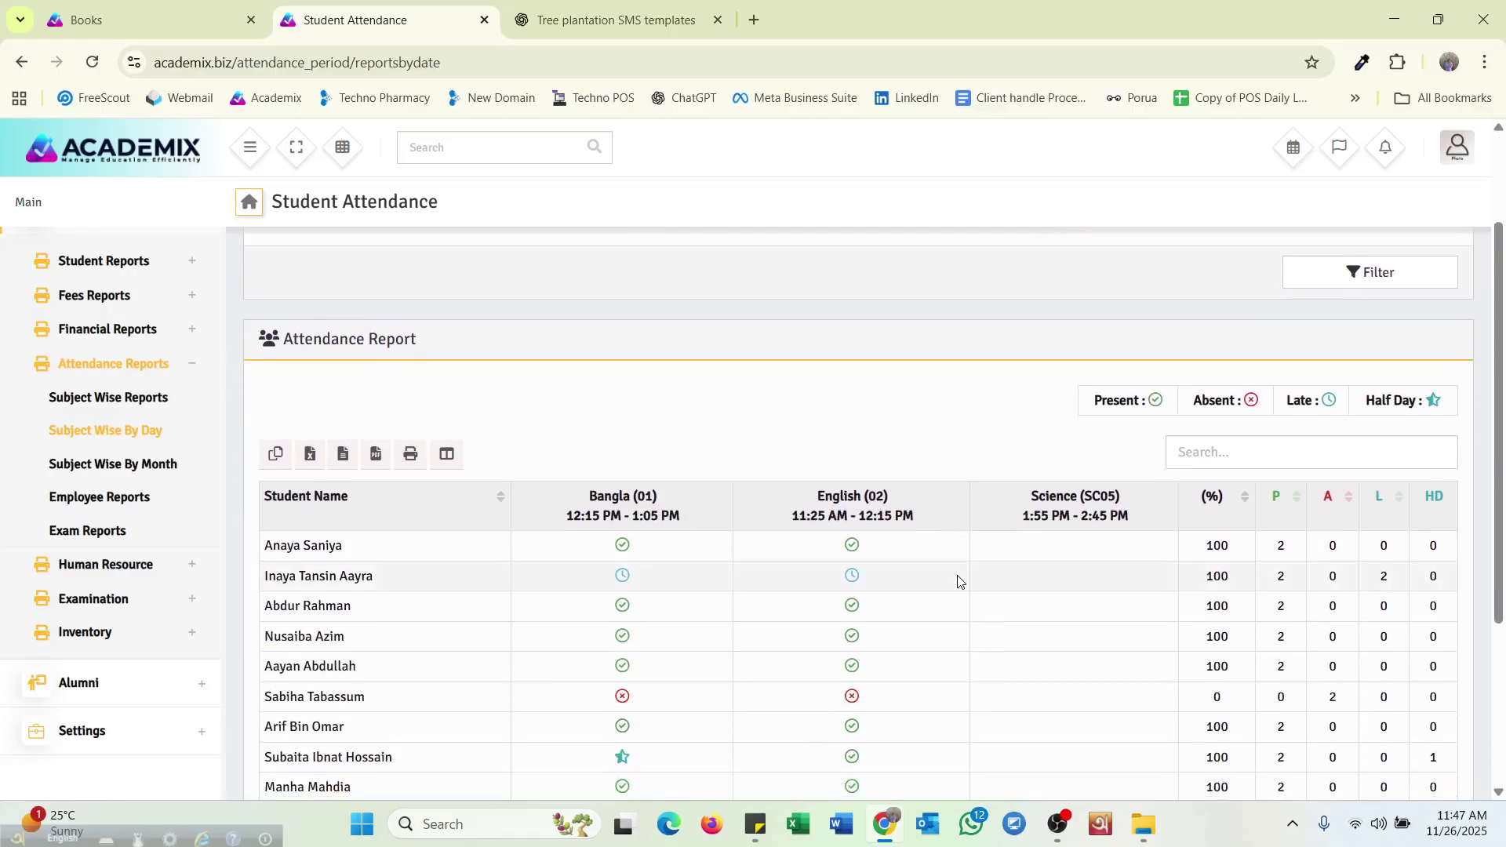
pyautogui.scroll(-2, 958, 580)
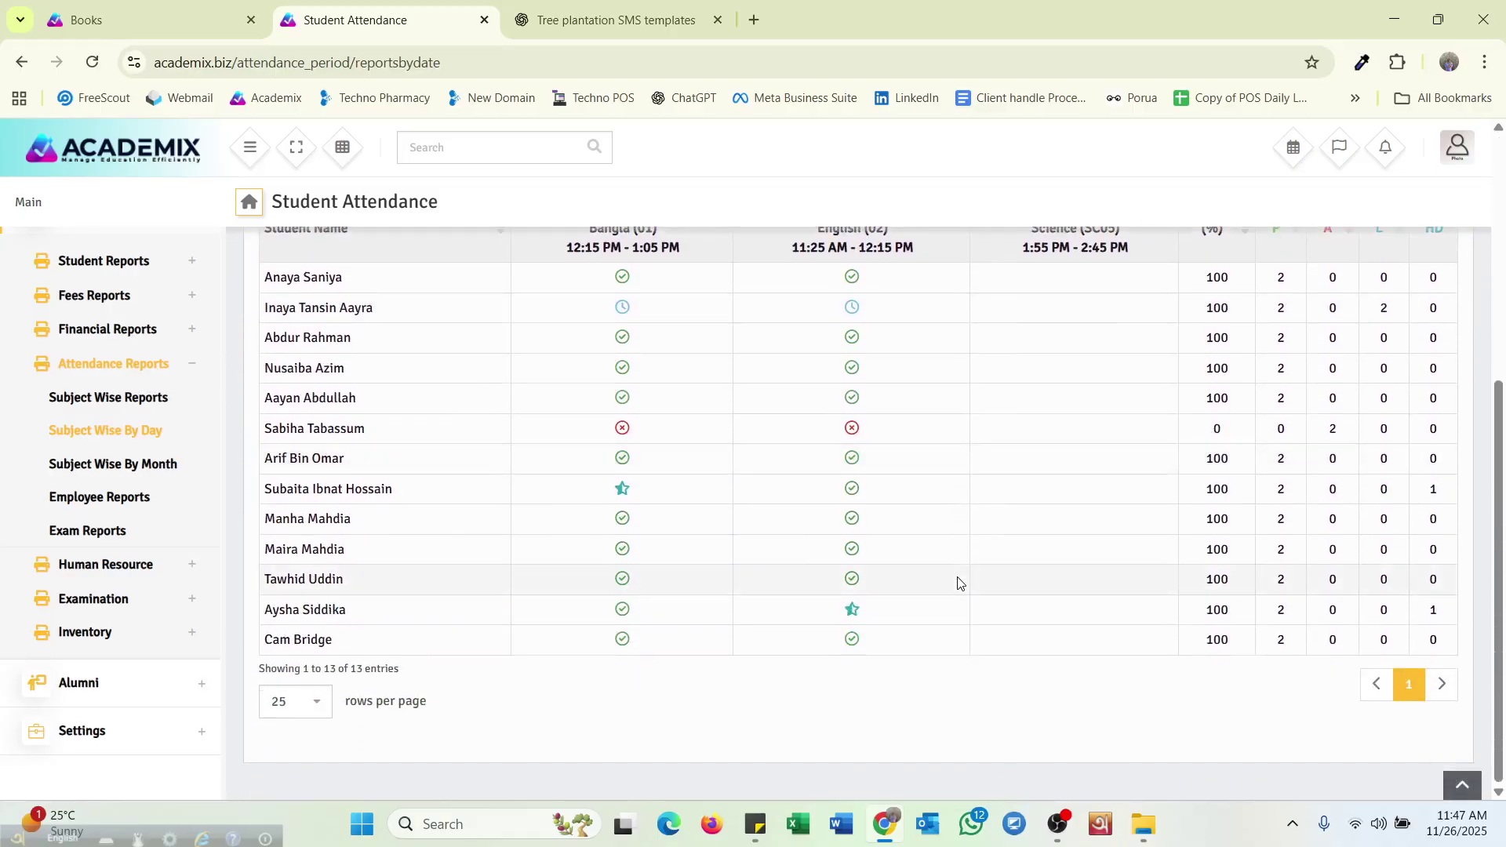
pyautogui.scroll(3, 958, 581)
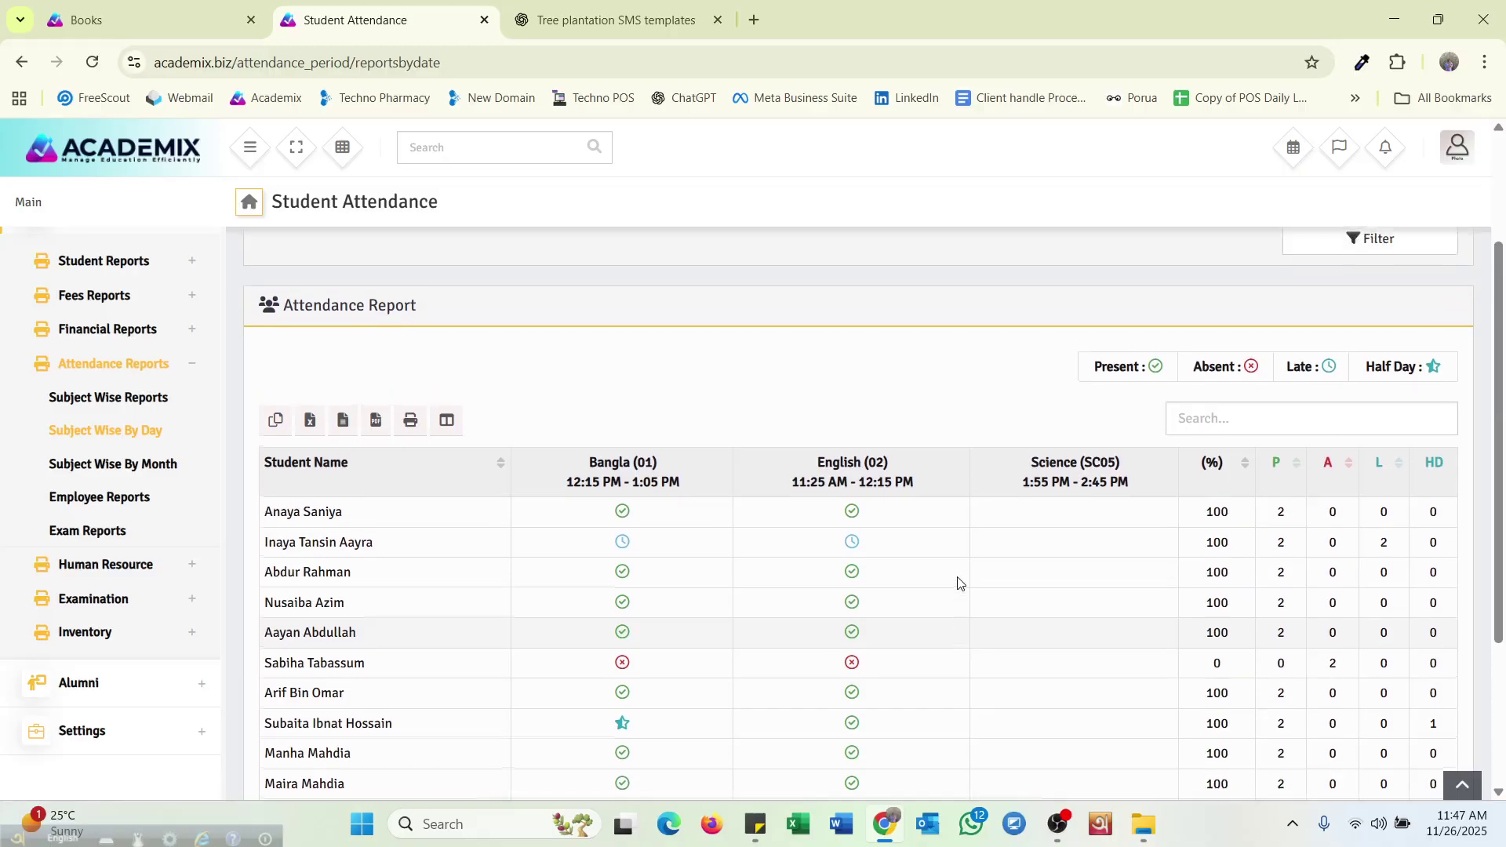
pyautogui.scroll(1, 958, 581)
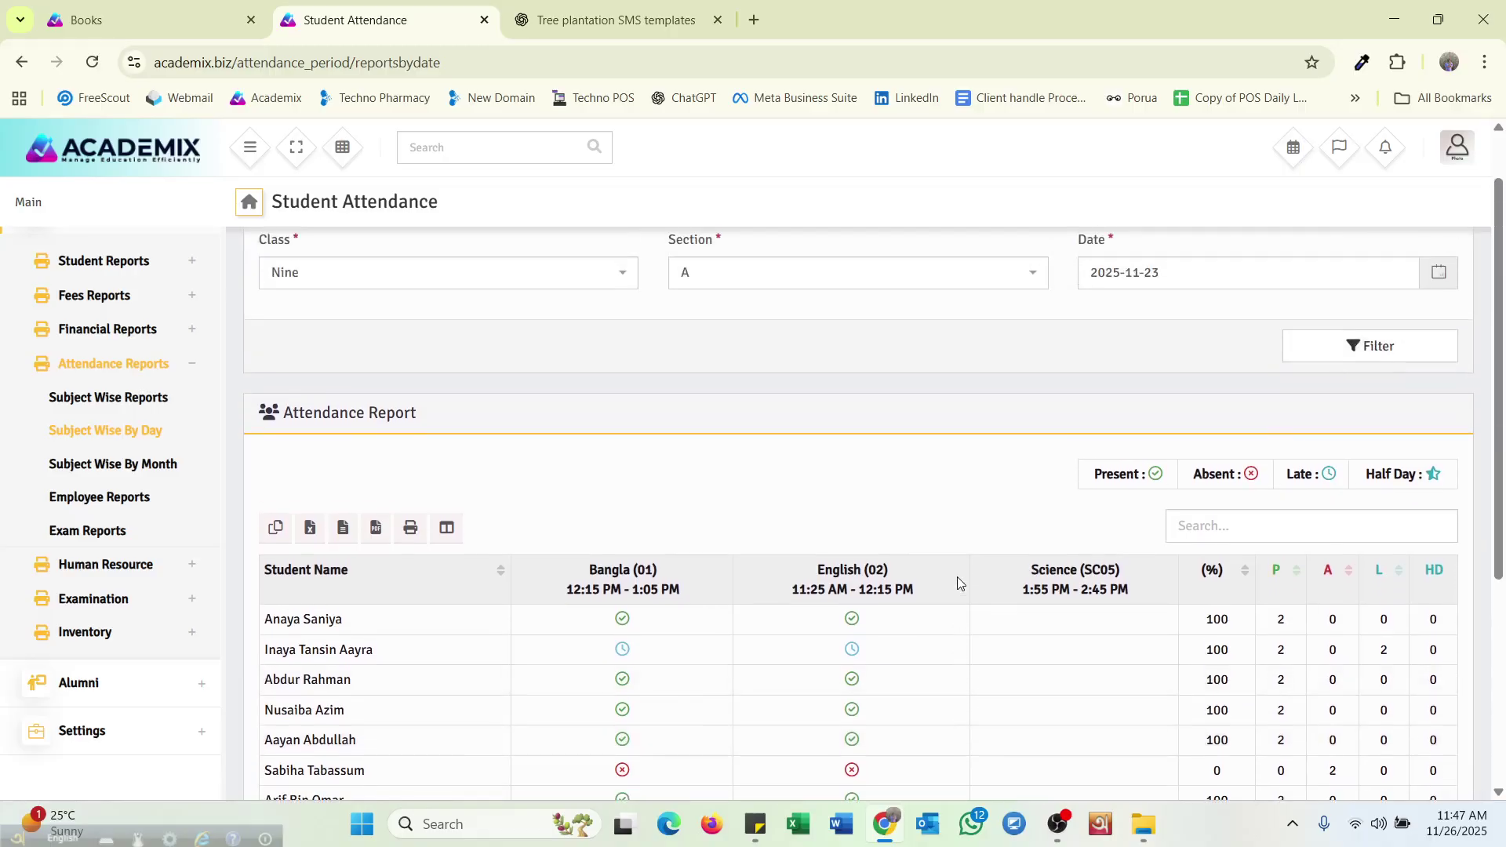
# Open the Subject Wise By Month attendance report and choose class Nine with section A
pyautogui.click(135, 462)
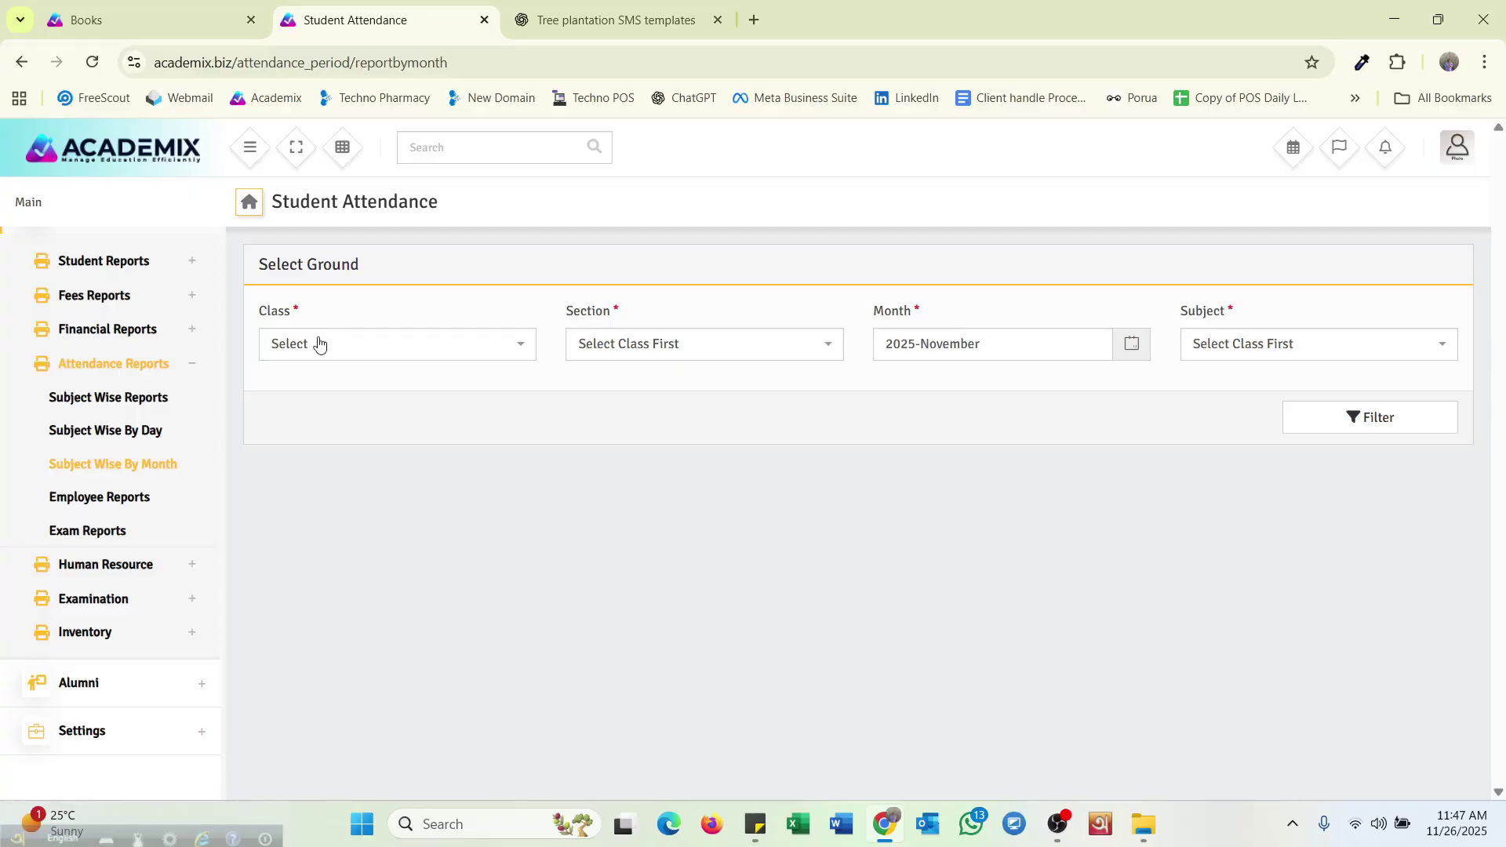
pyautogui.click(316, 343)
pyautogui.click(337, 444)
pyautogui.click(615, 348)
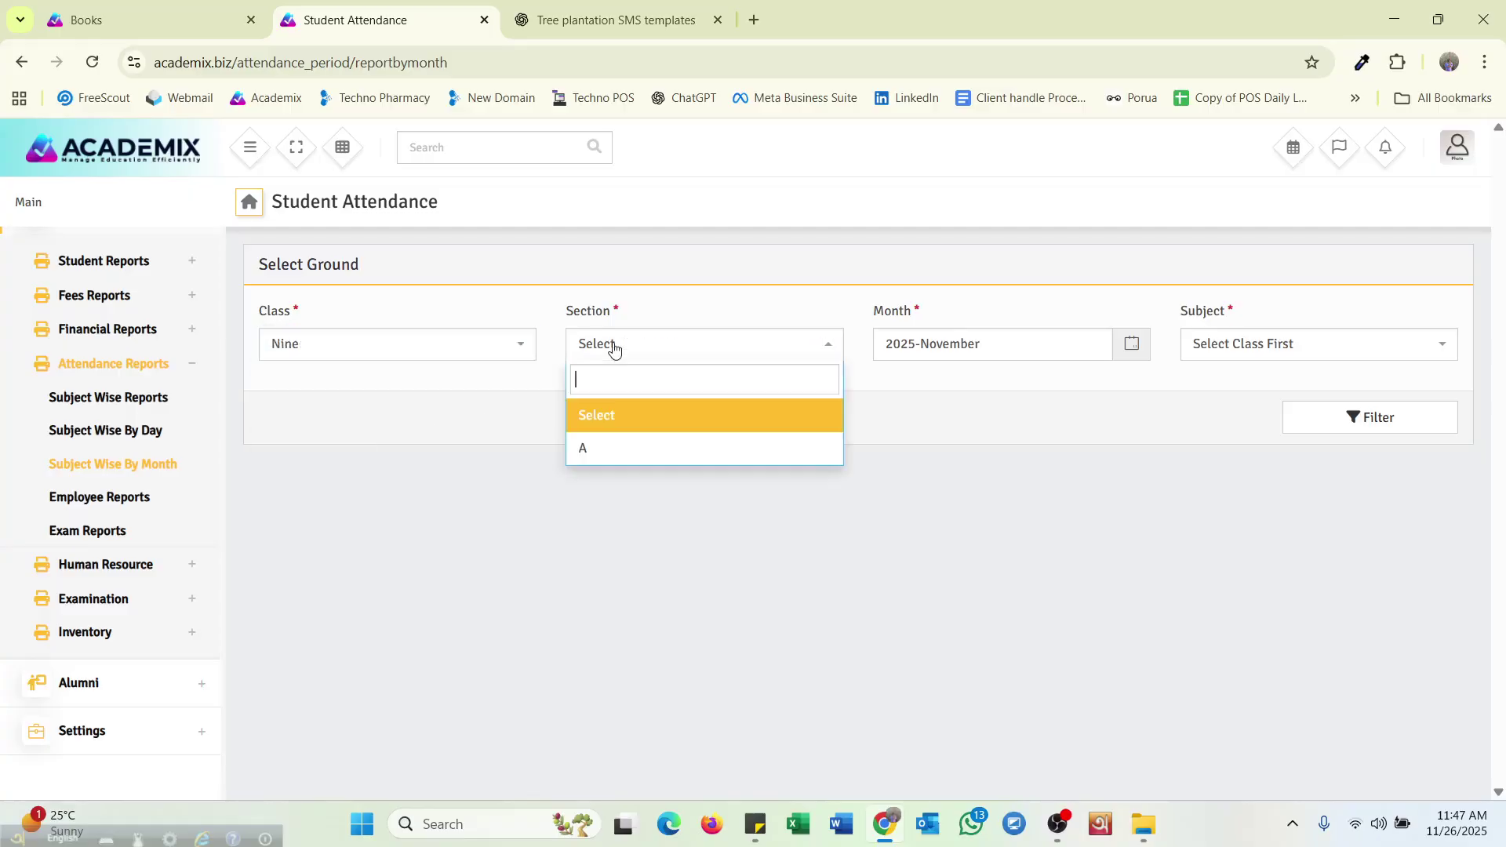
pyautogui.click(628, 449)
# Choose the subject Bangla (01), generate the monthly attendance sheet, and look through it
pyautogui.click(1252, 348)
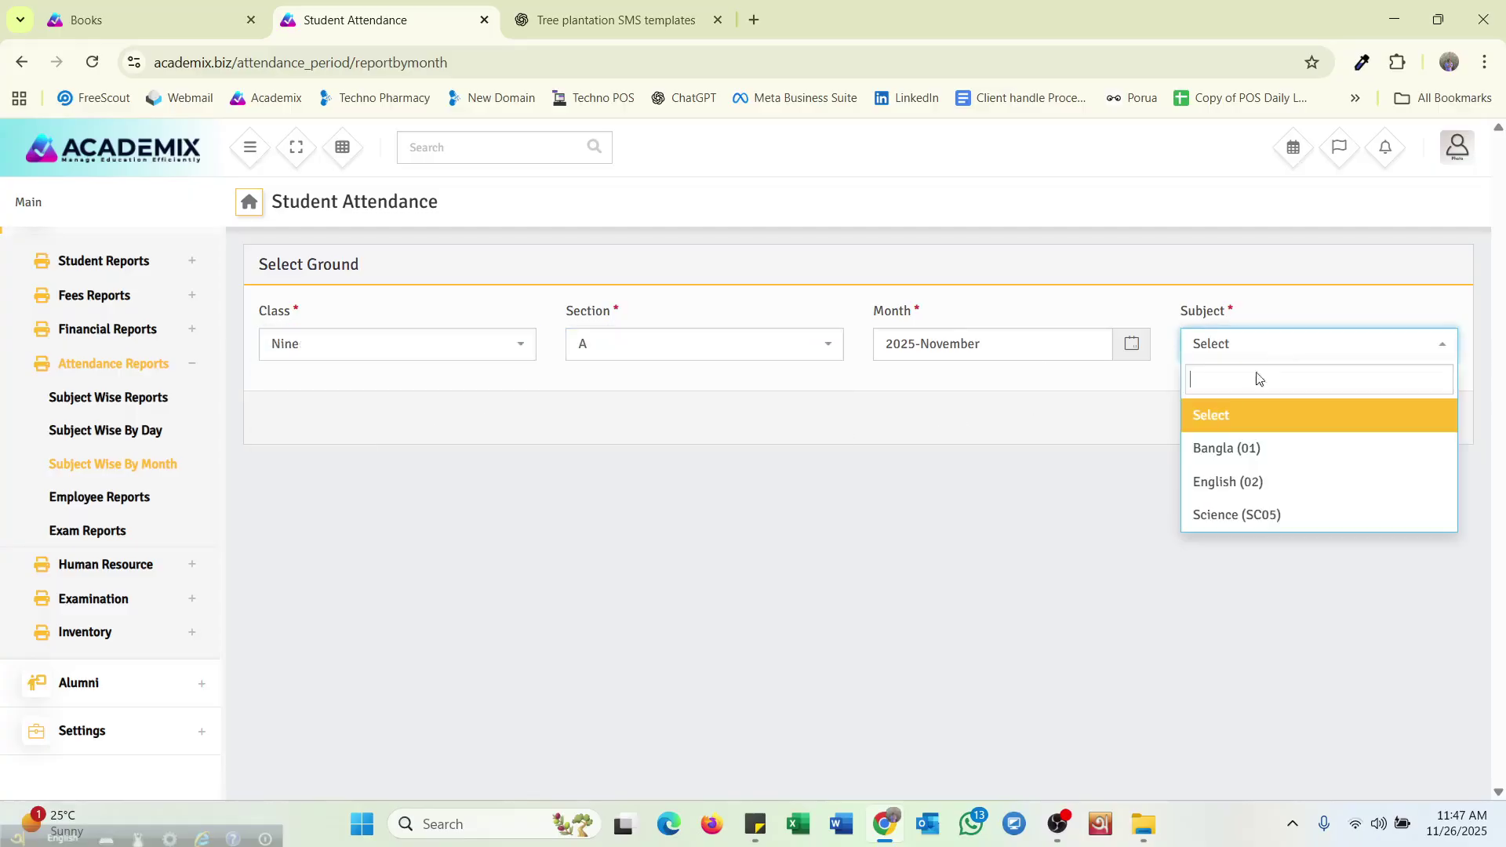
pyautogui.click(1234, 450)
pyautogui.click(1362, 427)
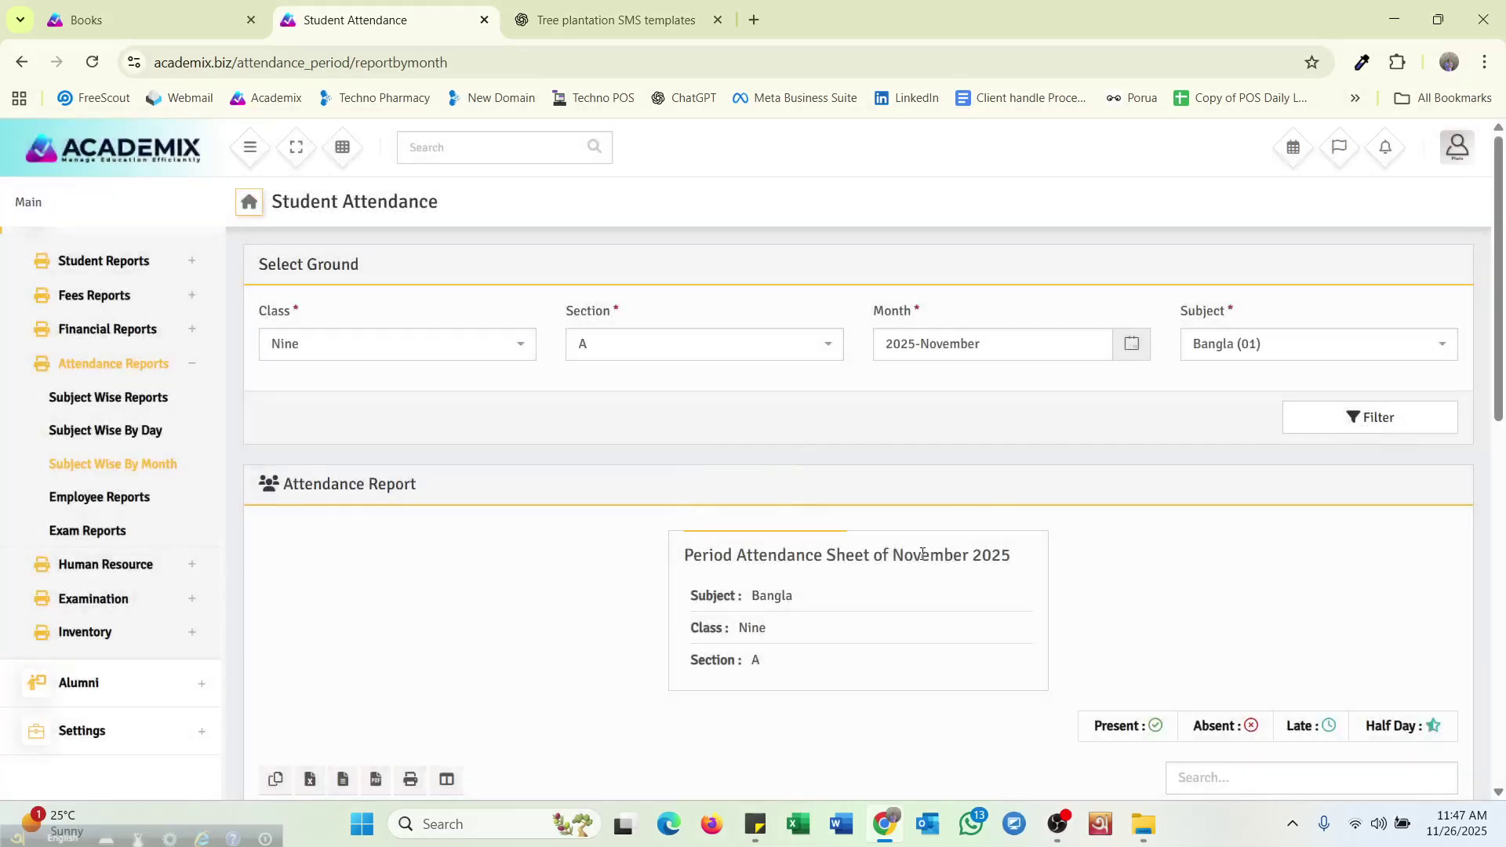
pyautogui.scroll(-4, 921, 555)
pyautogui.scroll(-7, 921, 556)
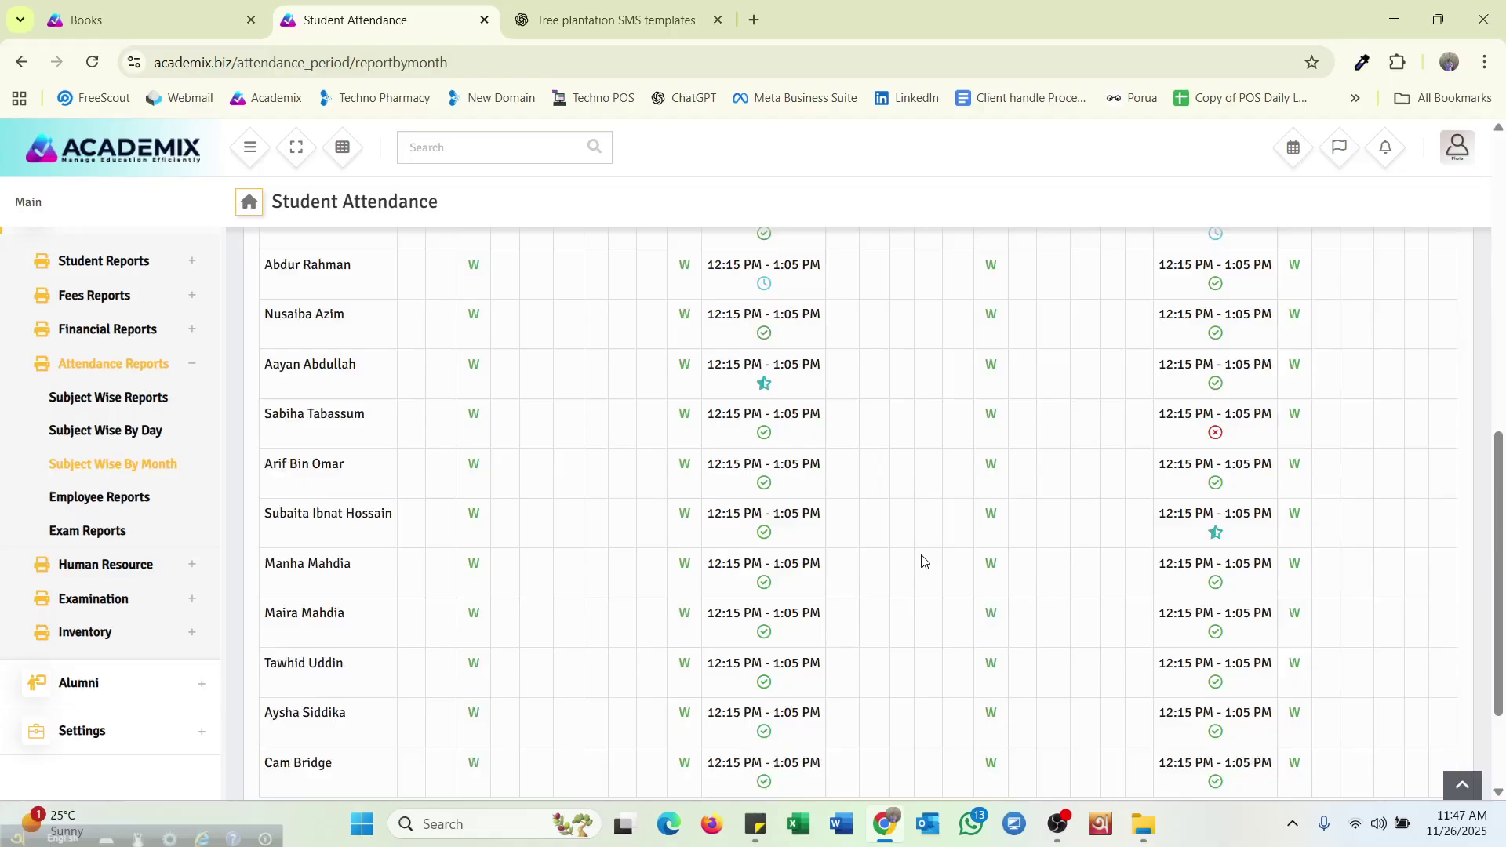
pyautogui.scroll(6, 922, 603)
pyautogui.scroll(5, 921, 602)
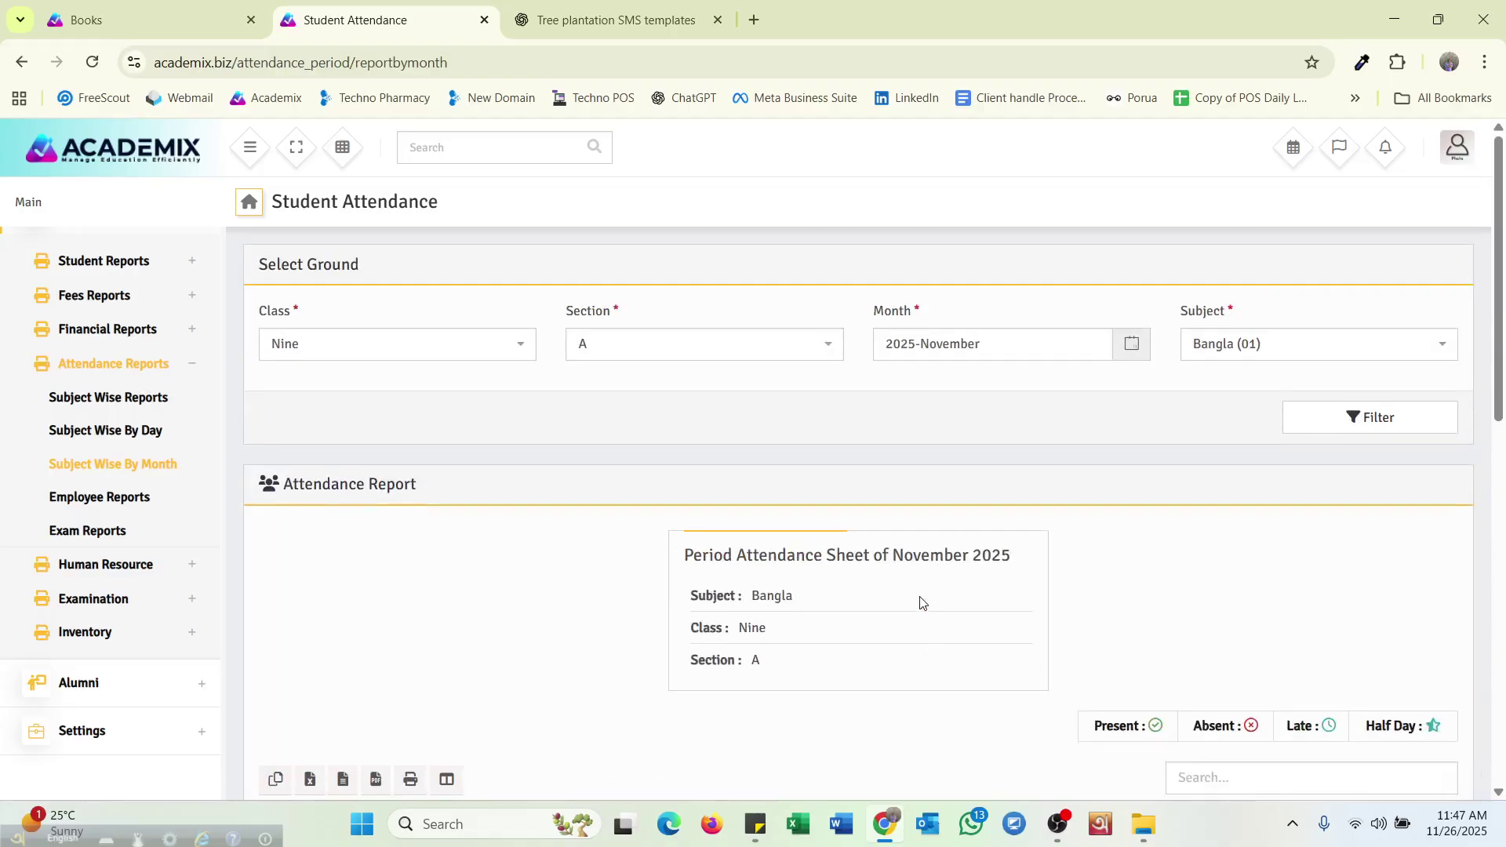
# Open the employee attendance report, generate it for the Teacher role in 2025-November, and view the attendance sheet
pyautogui.click(116, 500)
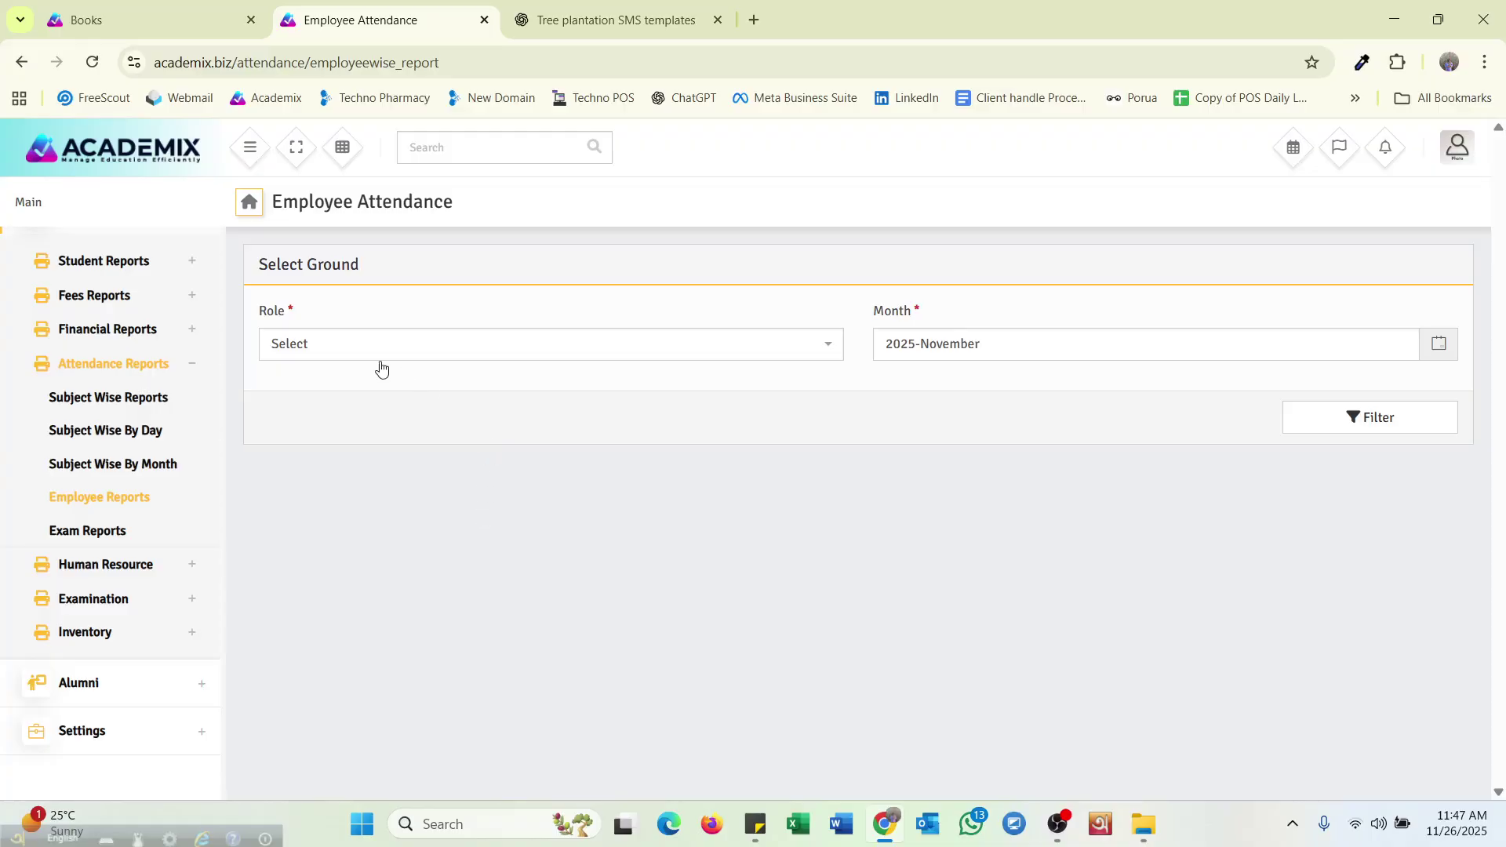
pyautogui.click(379, 355)
pyautogui.click(350, 442)
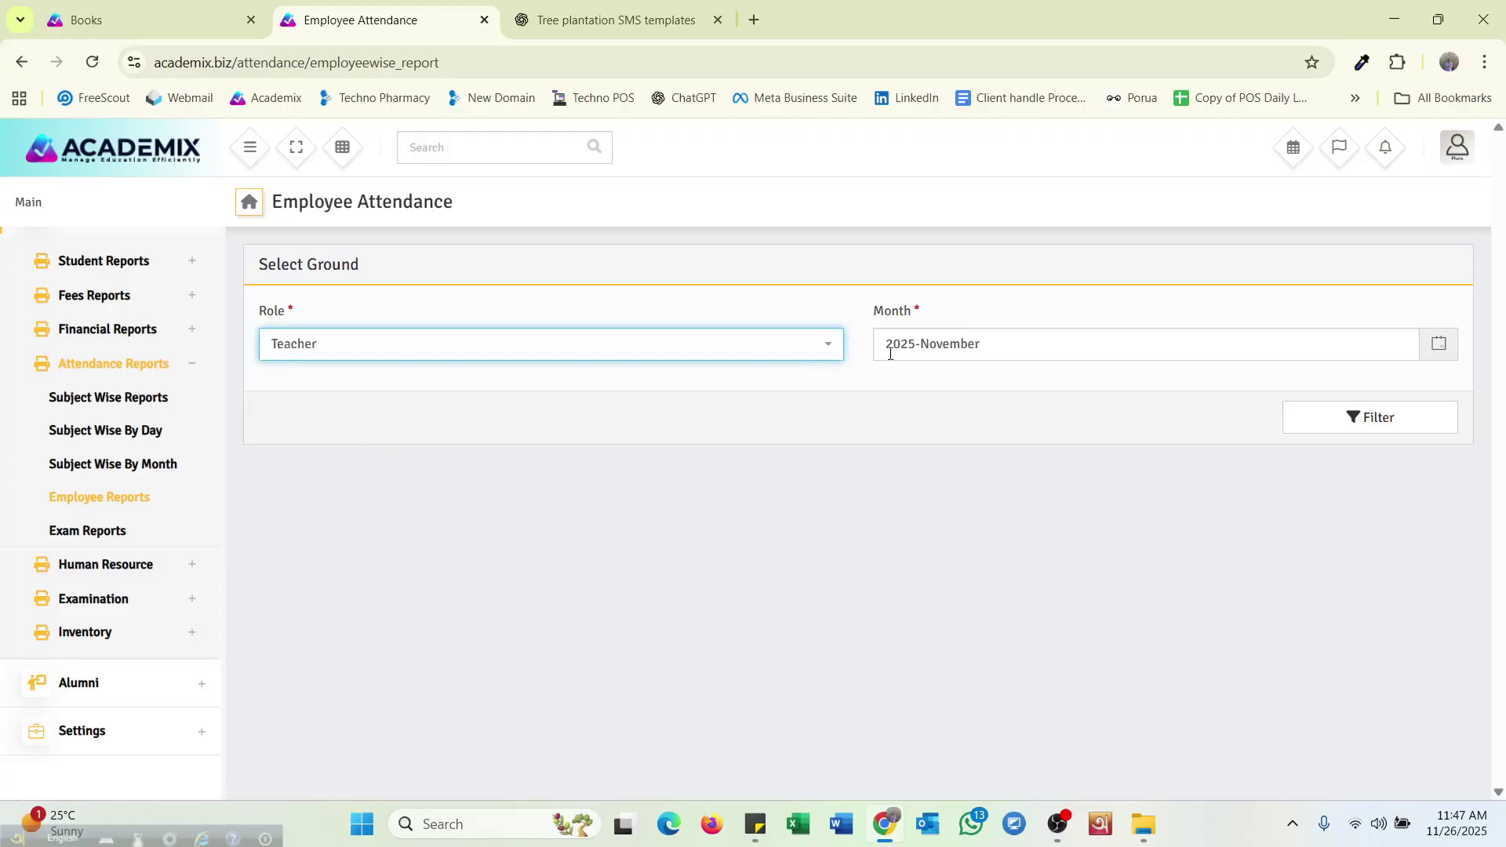
pyautogui.click(1005, 345)
pyautogui.click(1364, 427)
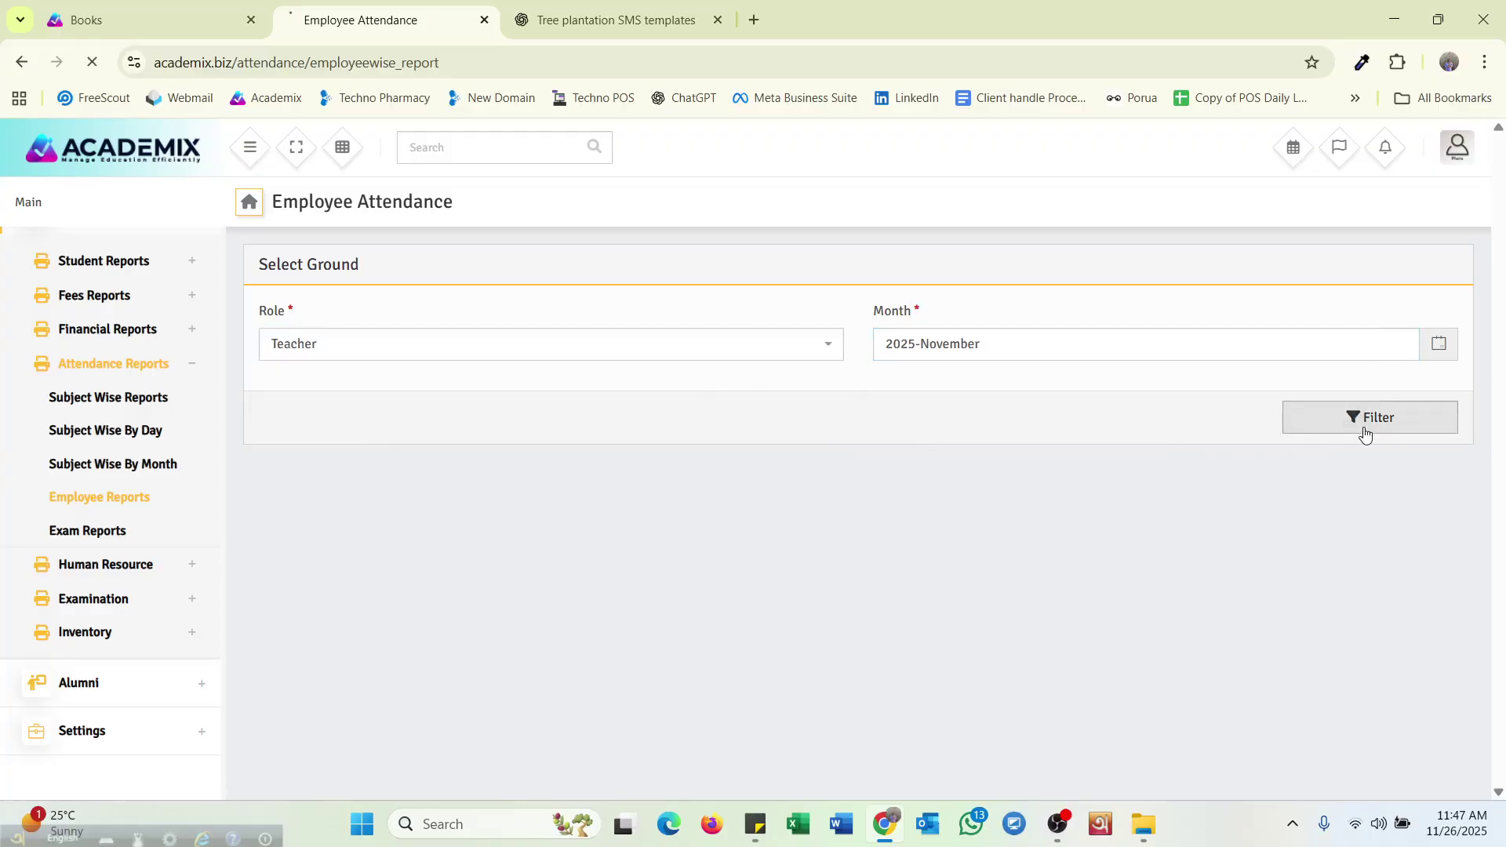
pyautogui.scroll(-1, 819, 661)
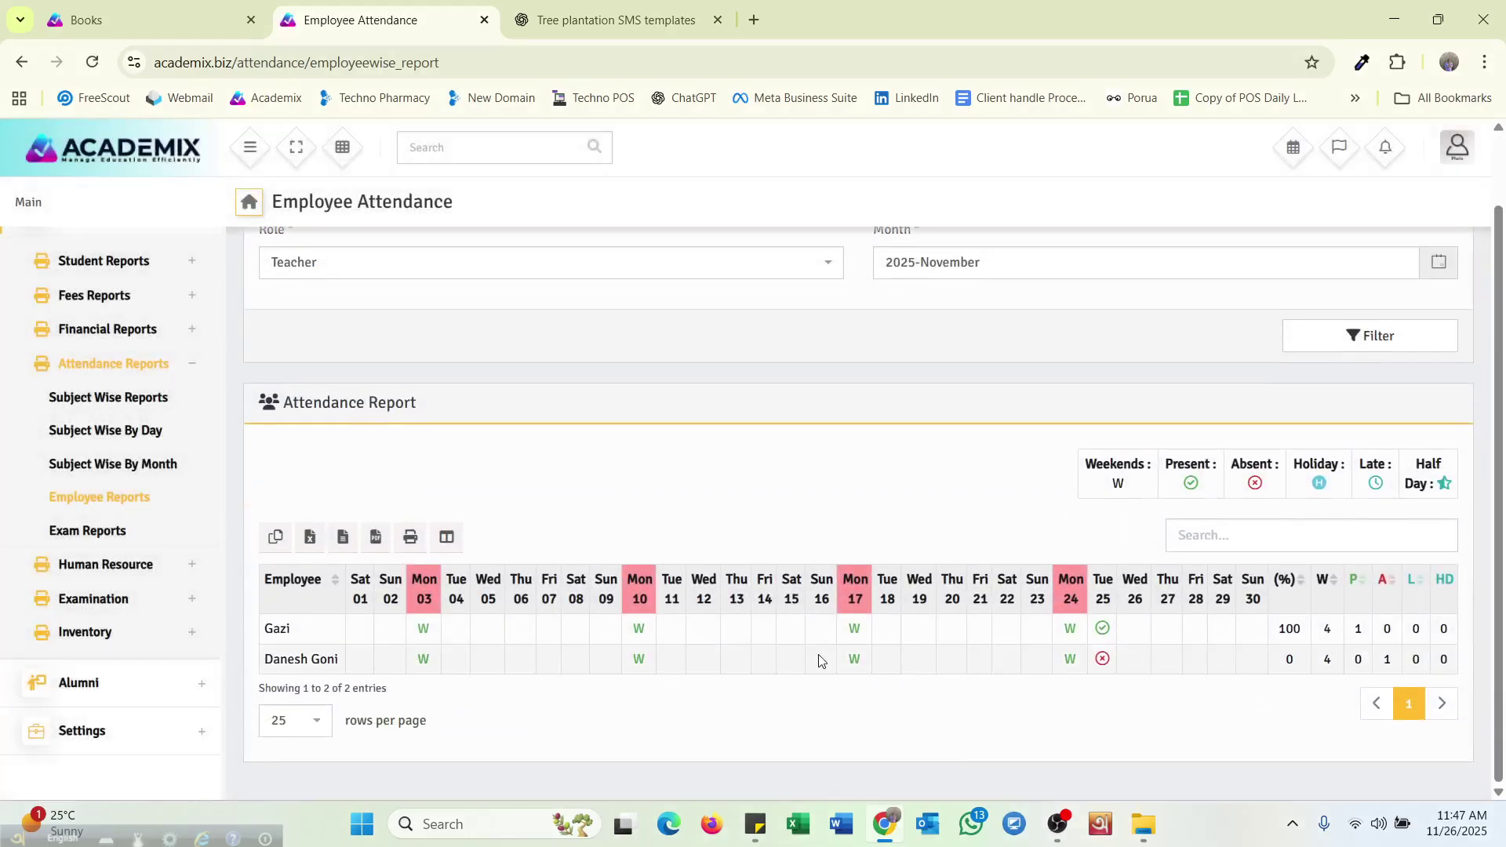
pyautogui.scroll(2, 289, 596)
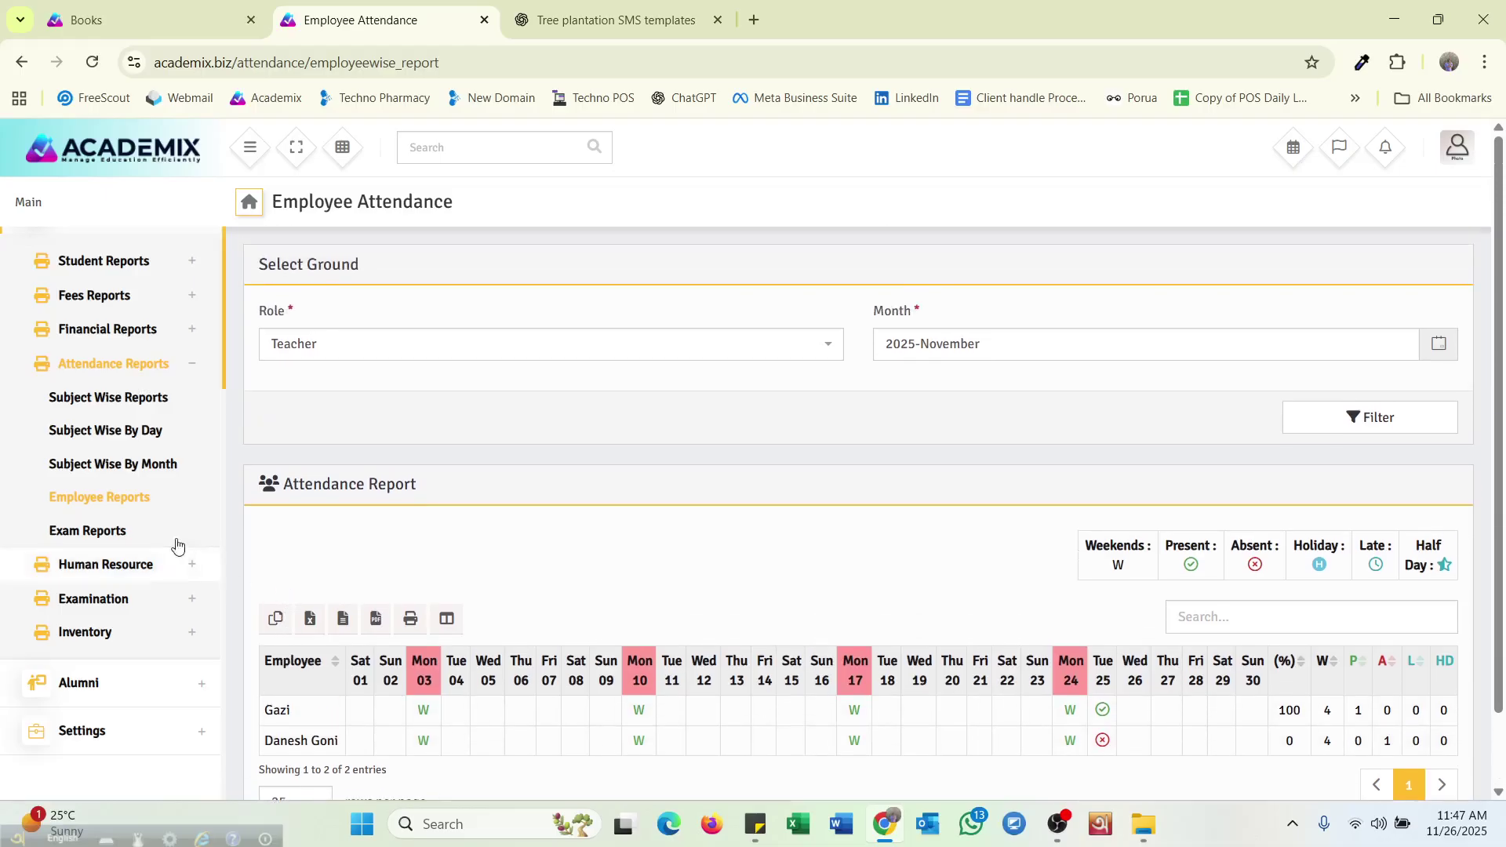
# Open the exam attendance report and set the exam to First Terminal Exam (First) and the class to Nine
pyautogui.click(87, 530)
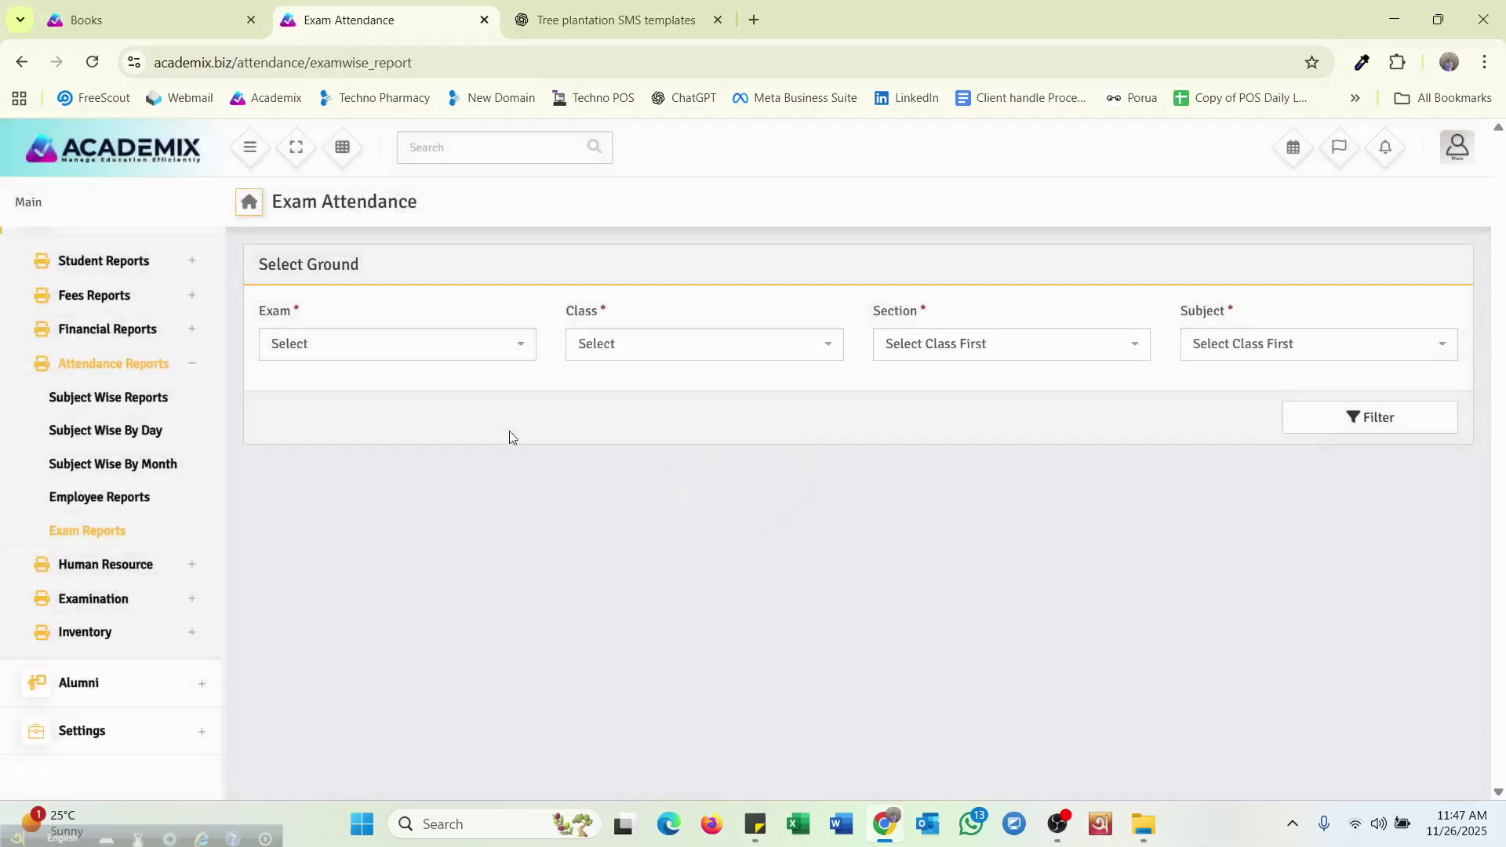
pyautogui.click(384, 352)
pyautogui.click(380, 407)
pyautogui.click(634, 346)
pyautogui.click(645, 408)
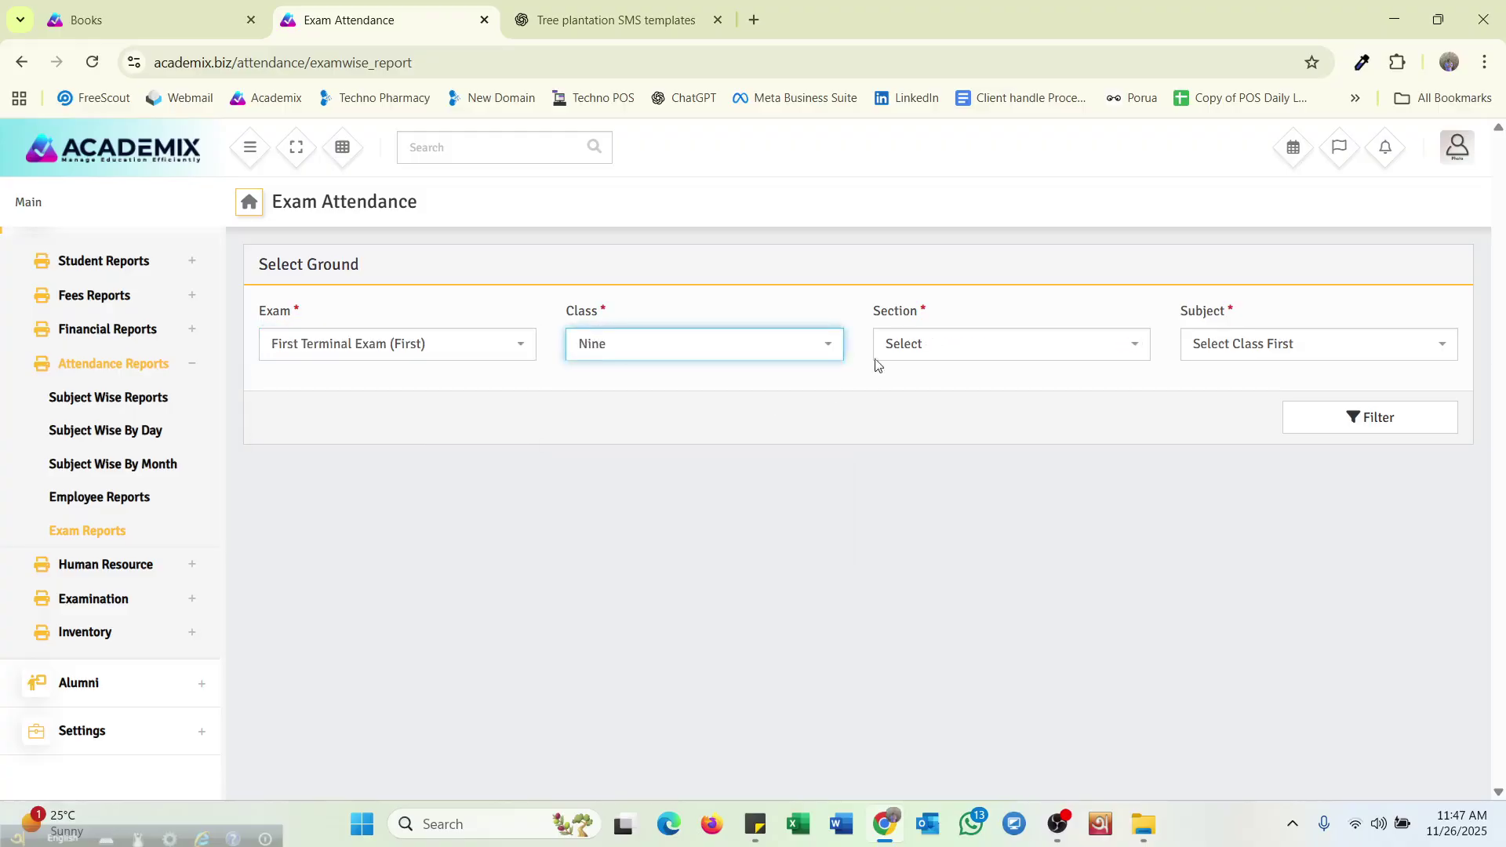
# Select section A and subject Bangla (01), generate the exam attendance report, and view the students' statuses
pyautogui.click(962, 349)
pyautogui.click(965, 409)
pyautogui.click(1266, 349)
pyautogui.click(1227, 410)
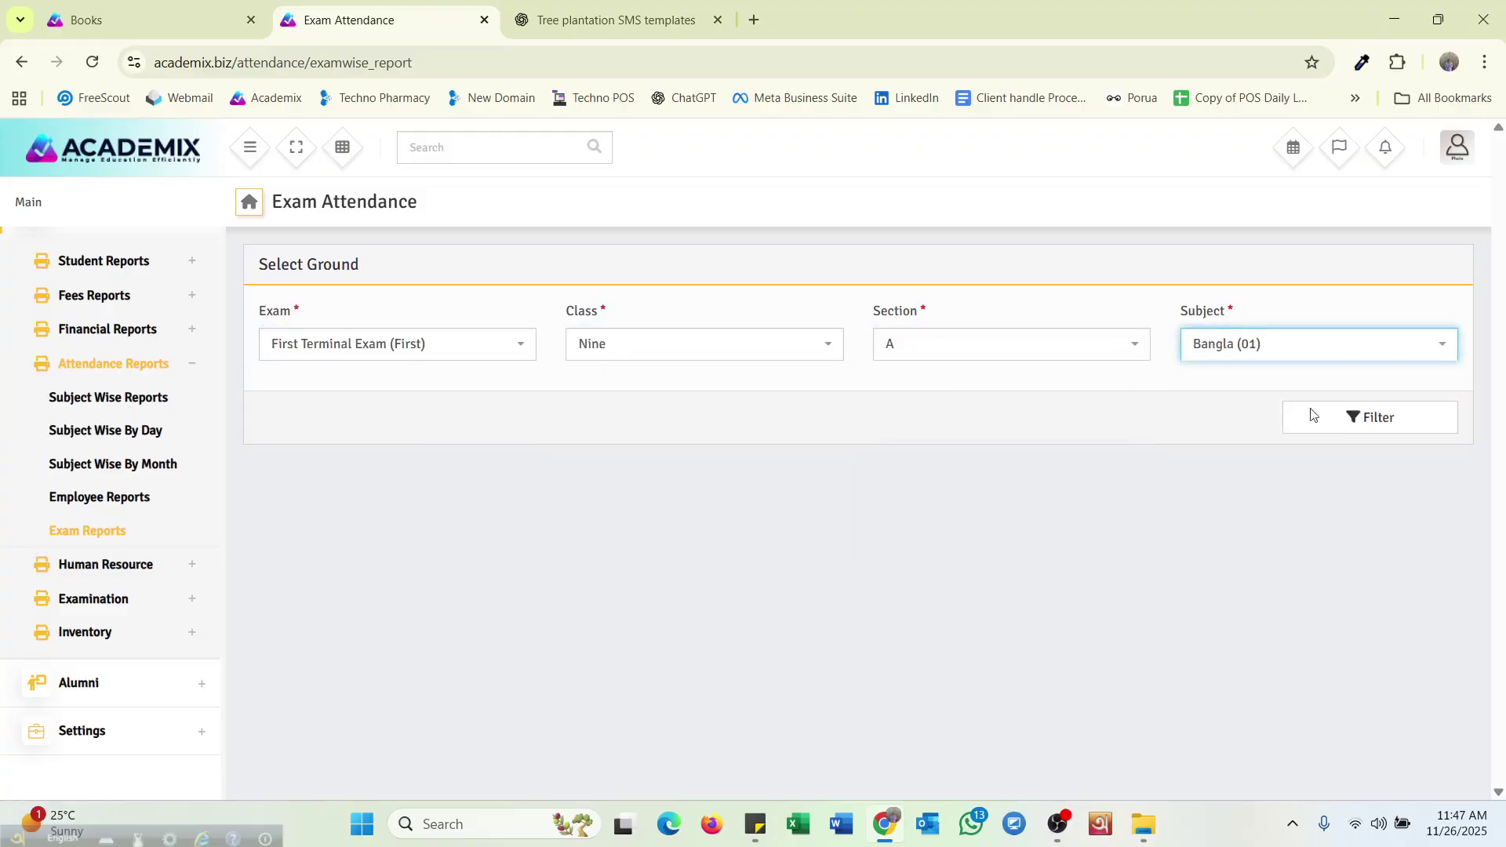
pyautogui.click(1378, 428)
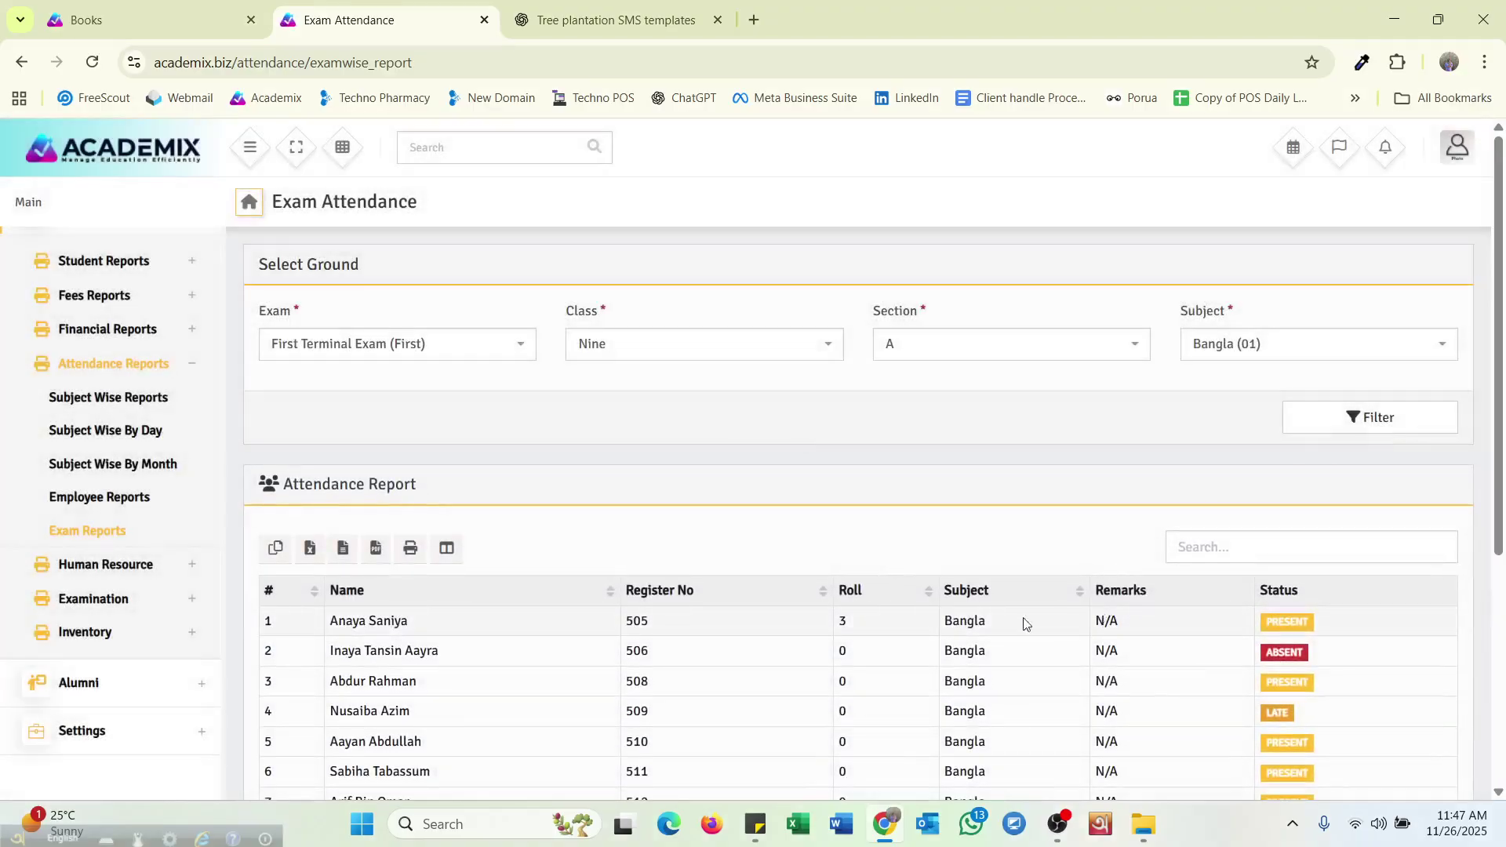
pyautogui.scroll(-5, 691, 625)
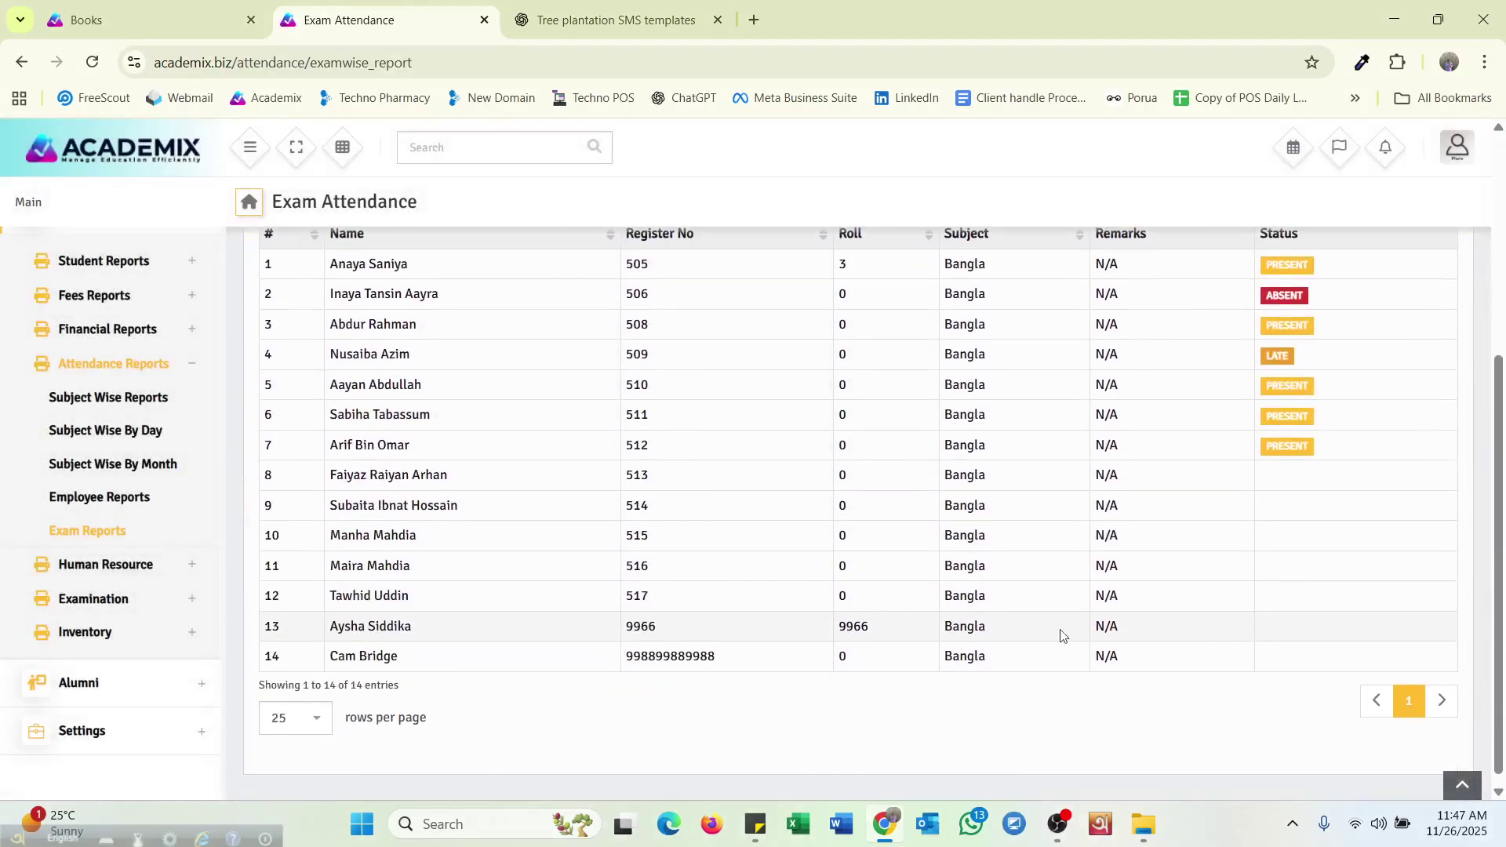